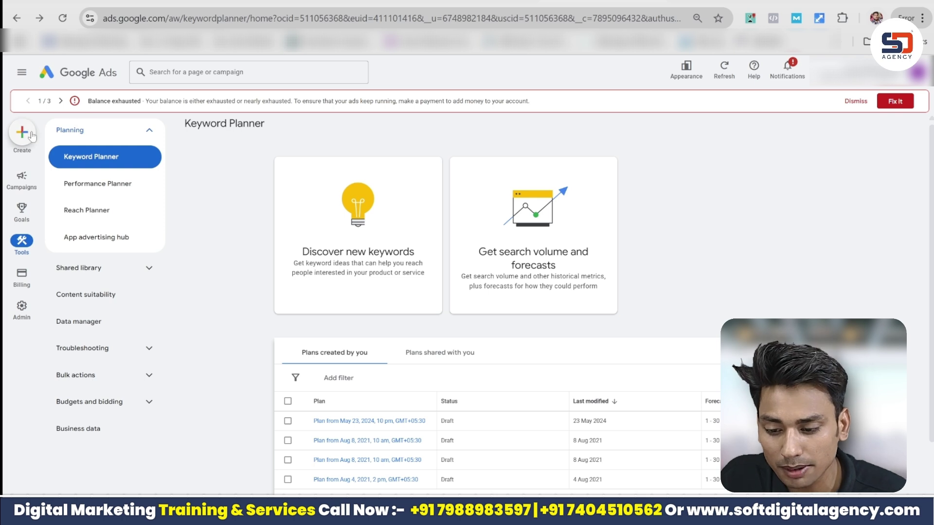
Start a new phone calls conversion action that tracks calls from ads using call assets or call ads.
click(22, 131)
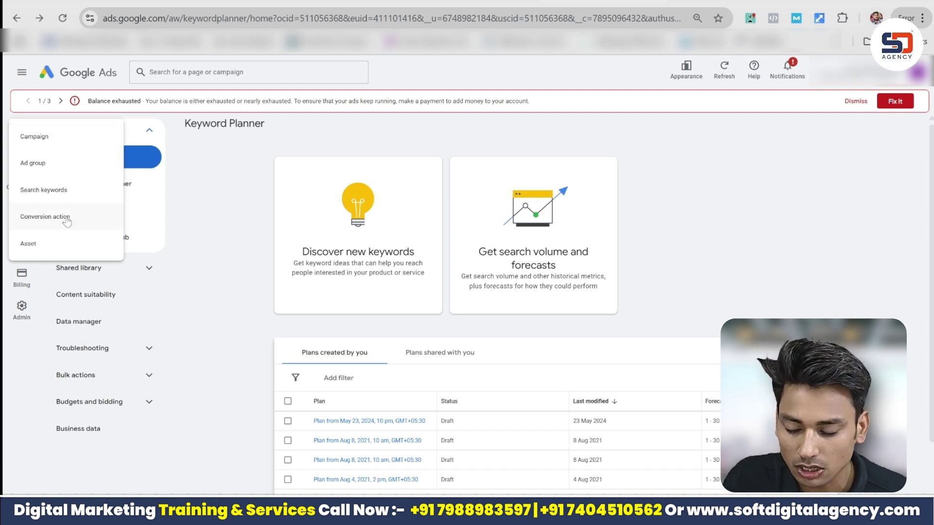
click(204, 184)
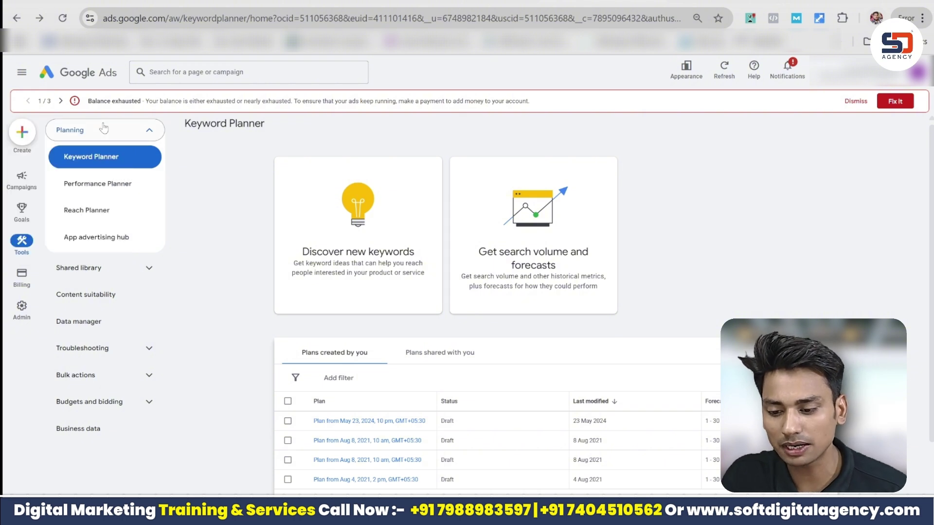
click(34, 138)
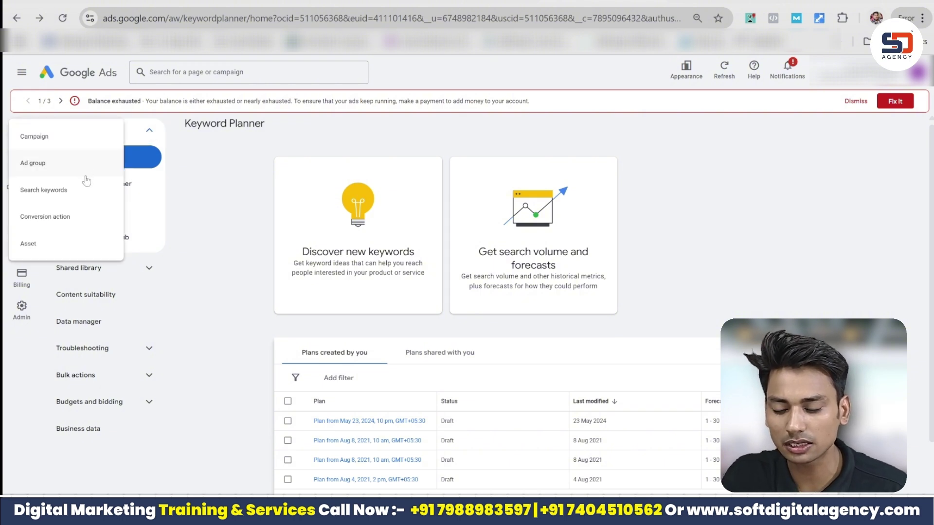
click(68, 219)
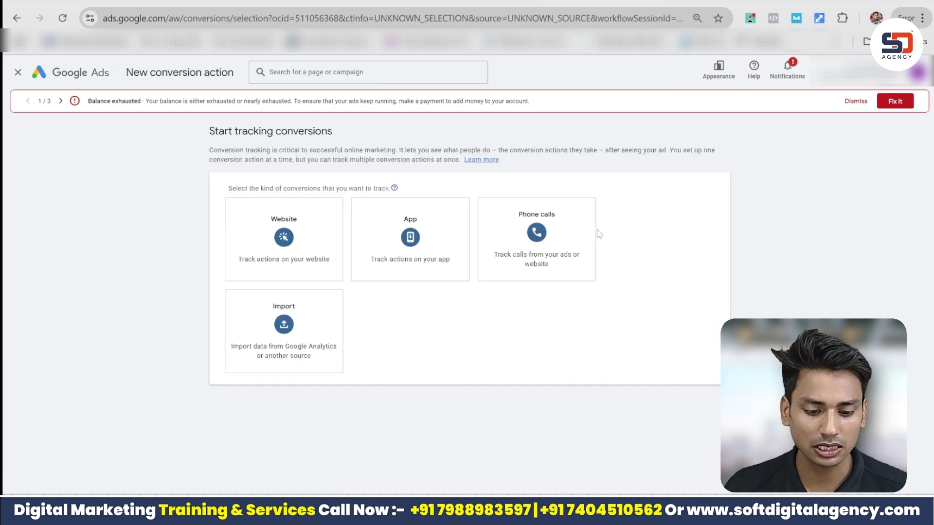
click(584, 235)
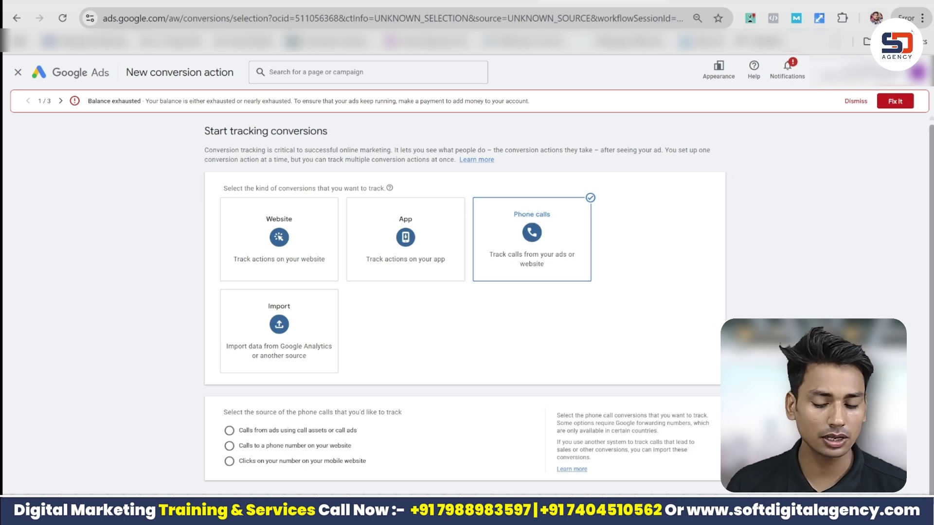
scroll(391, 385, down, 1)
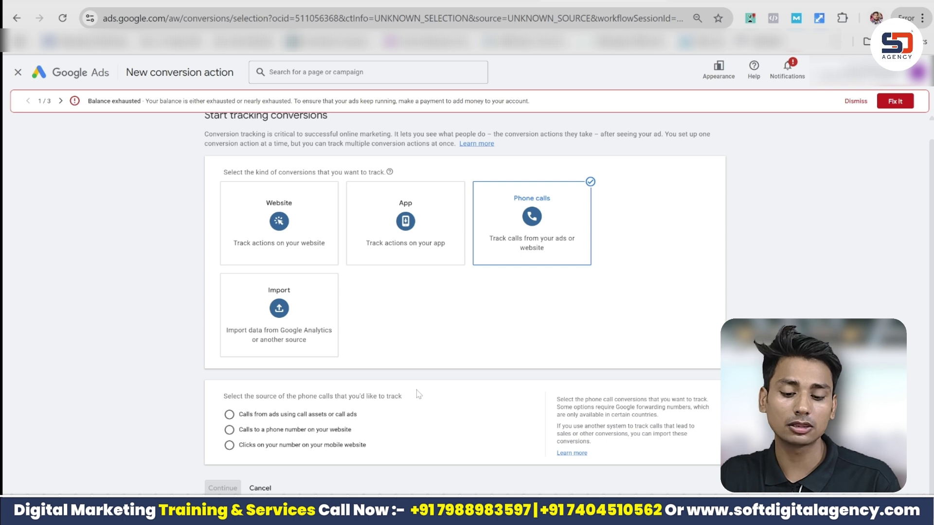
click(229, 416)
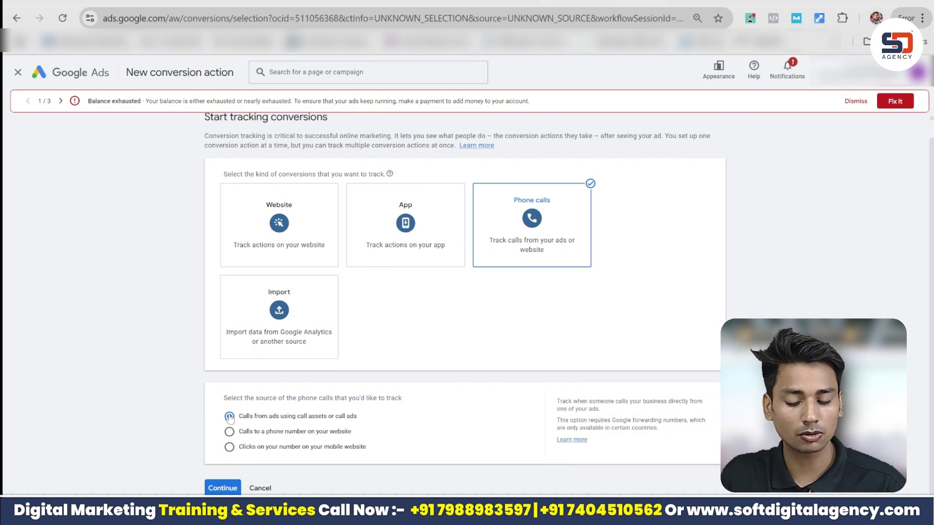
click(225, 492)
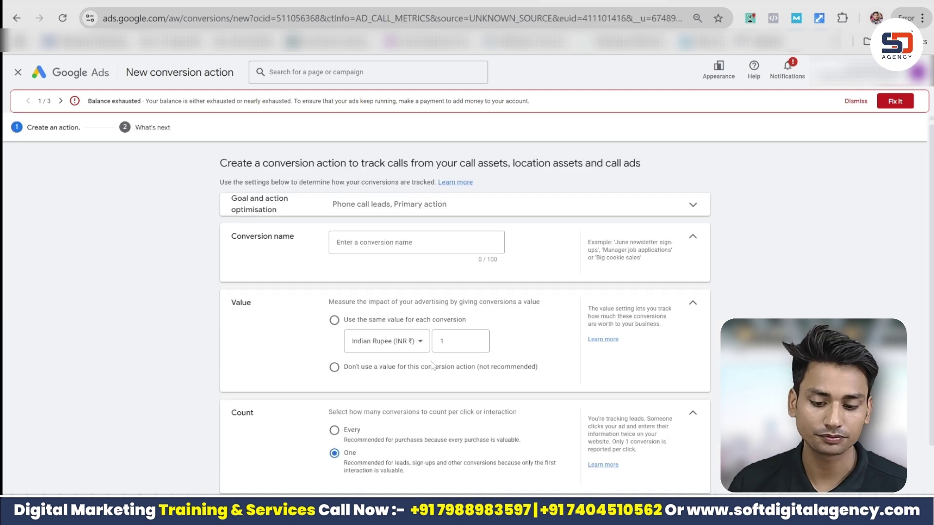
Name the conversion action Ac Service and choose not to use a value for it.
click(336, 242)
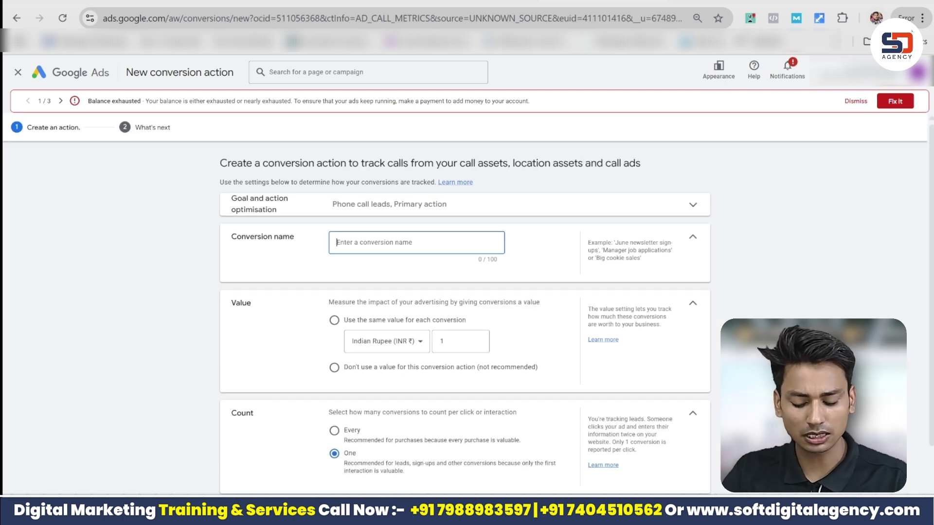
text(Ac Ser)
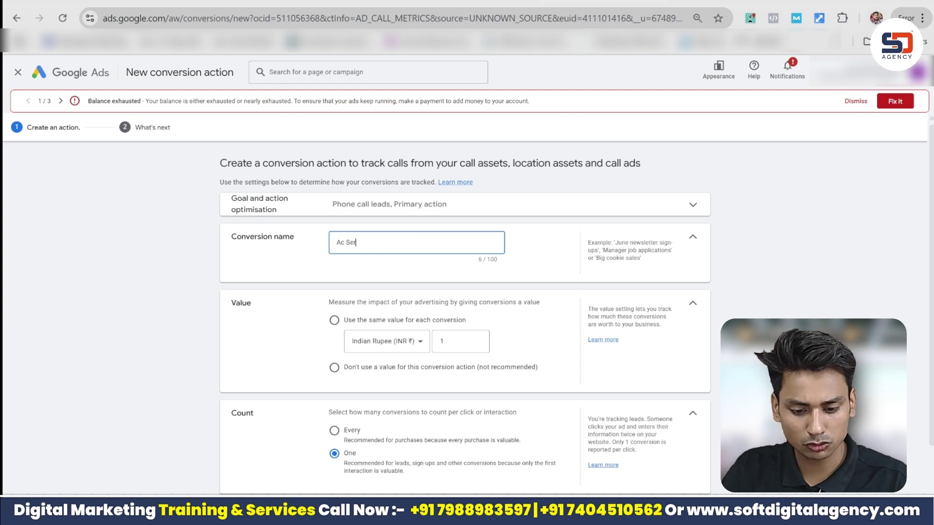
text(vice)
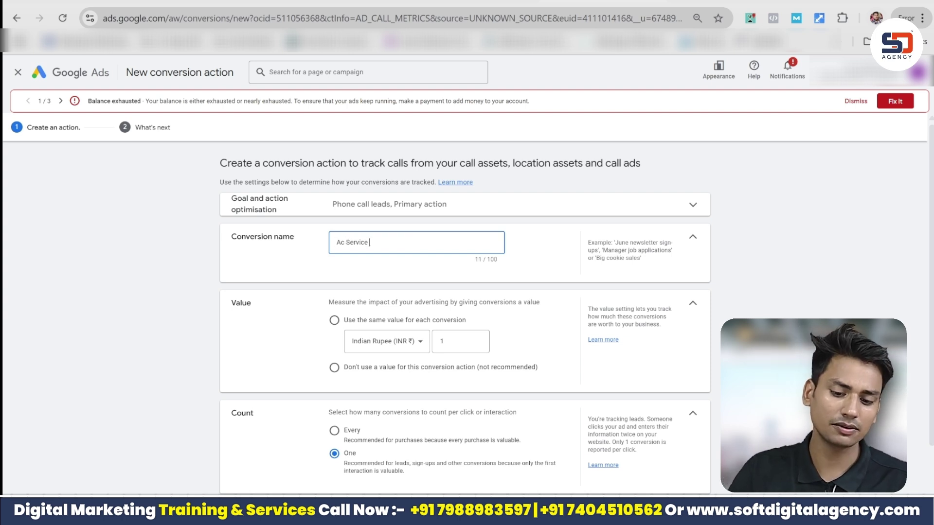
scroll(336, 299, down, 1)
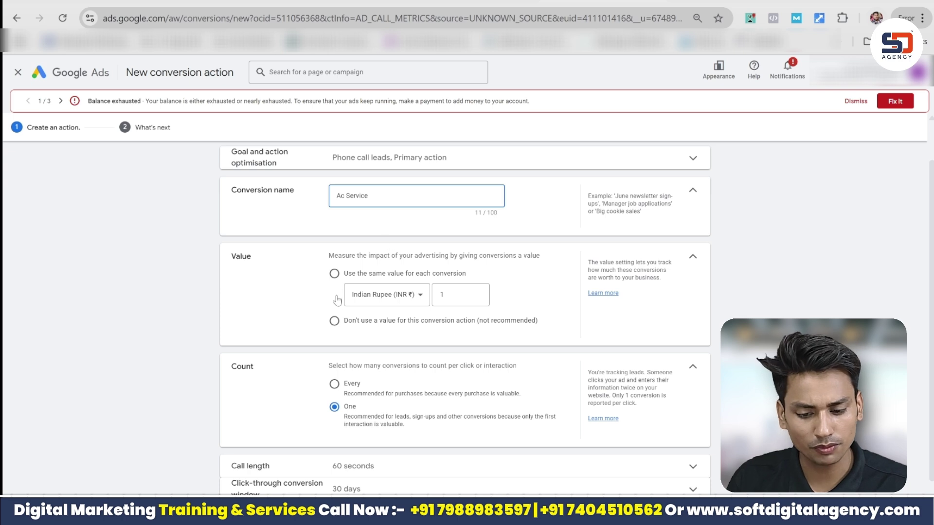
click(334, 320)
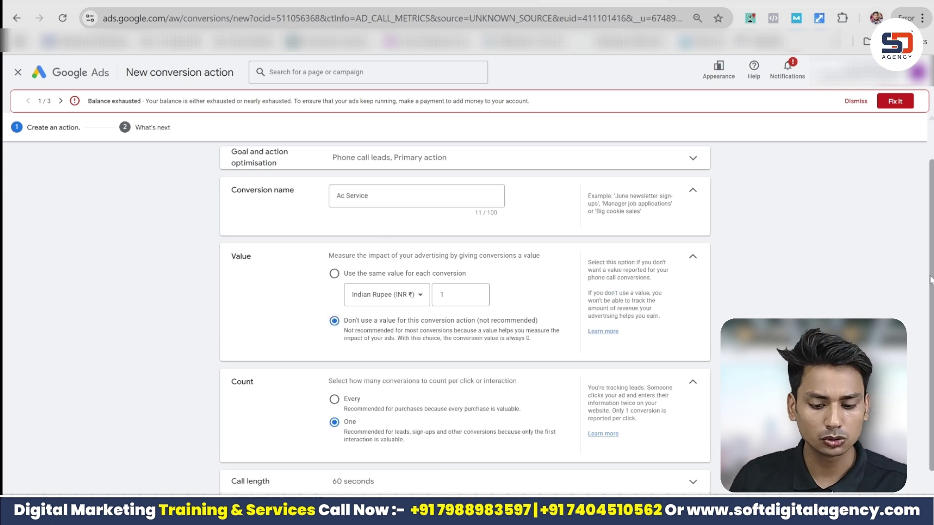
Set the minimum call length to 50 seconds, then create the conversion action and finish its setup.
scroll(930, 280, down, 1)
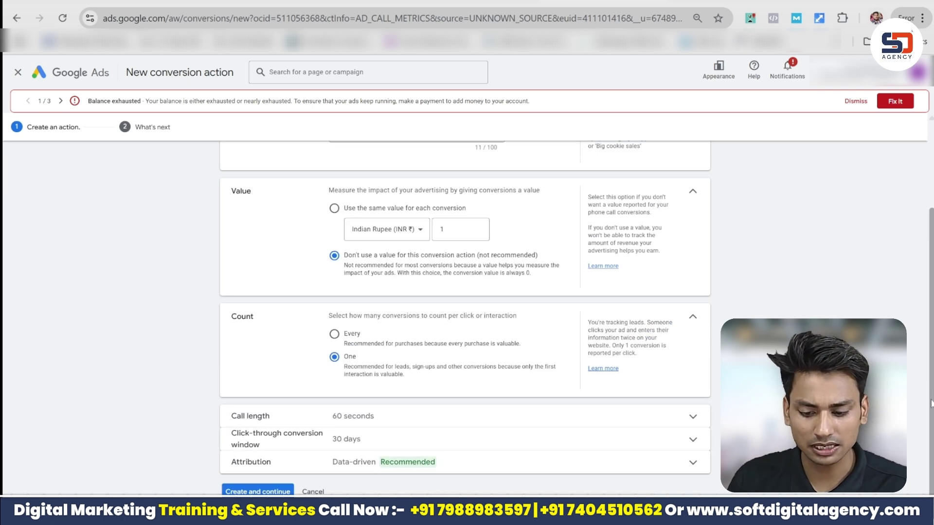
click(586, 415)
scroll(465, 316, down, 1)
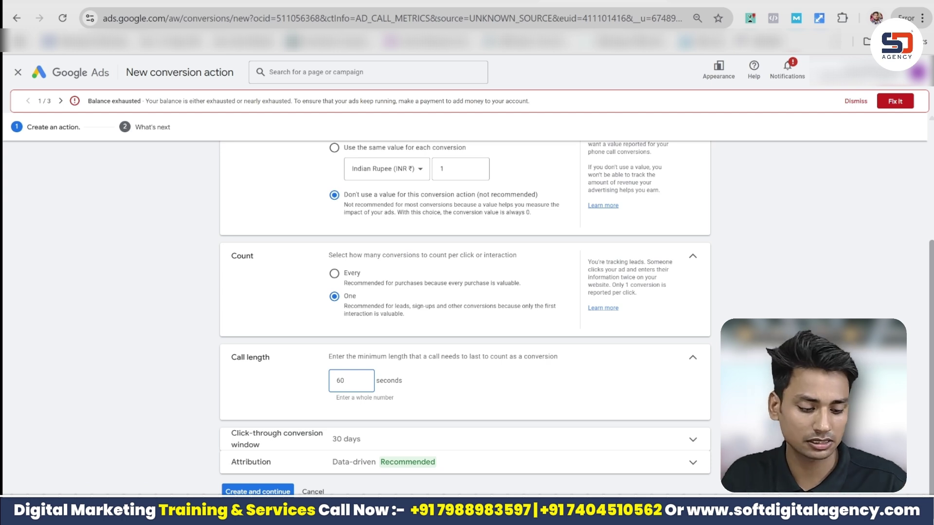
key(BackSpace)
key(BackSpace)
text(50)
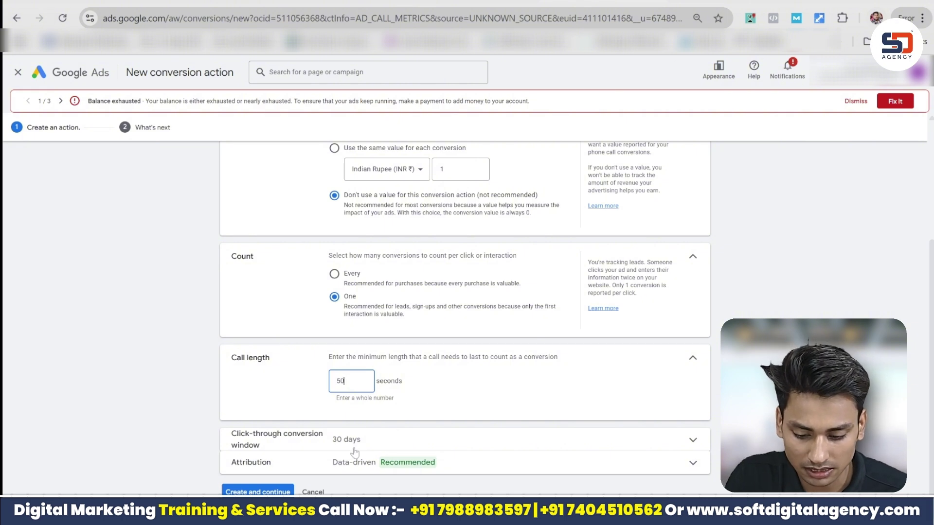
click(257, 491)
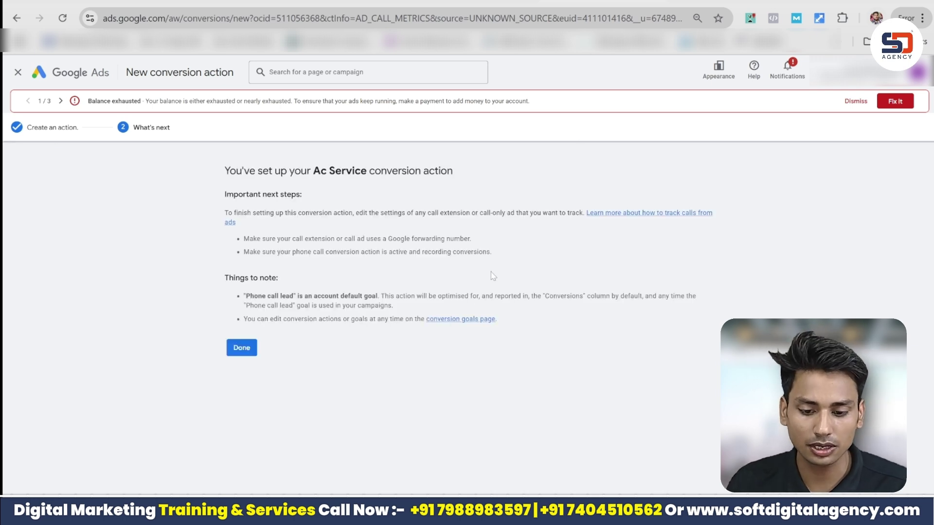
click(242, 347)
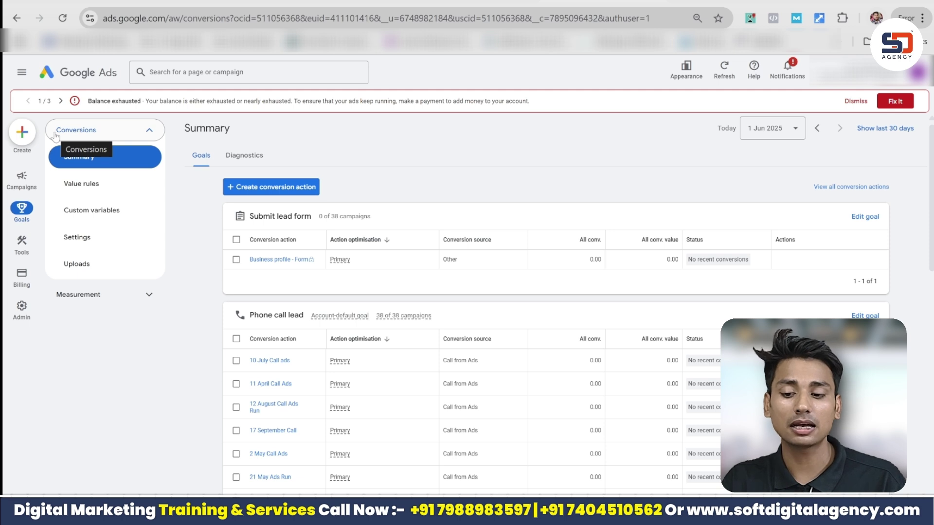
Start a new campaign without guidance and choose Search as the campaign type, keeping the account-default conversion goals.
click(22, 136)
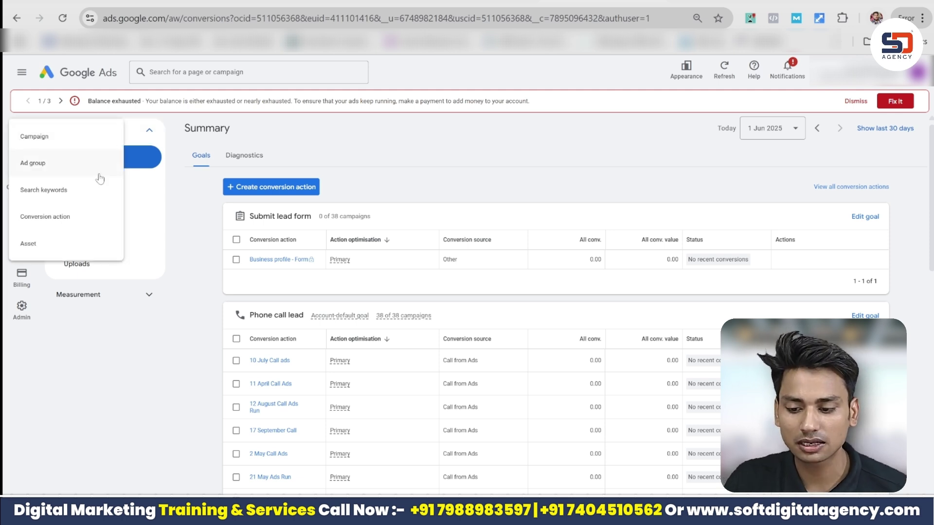
click(95, 144)
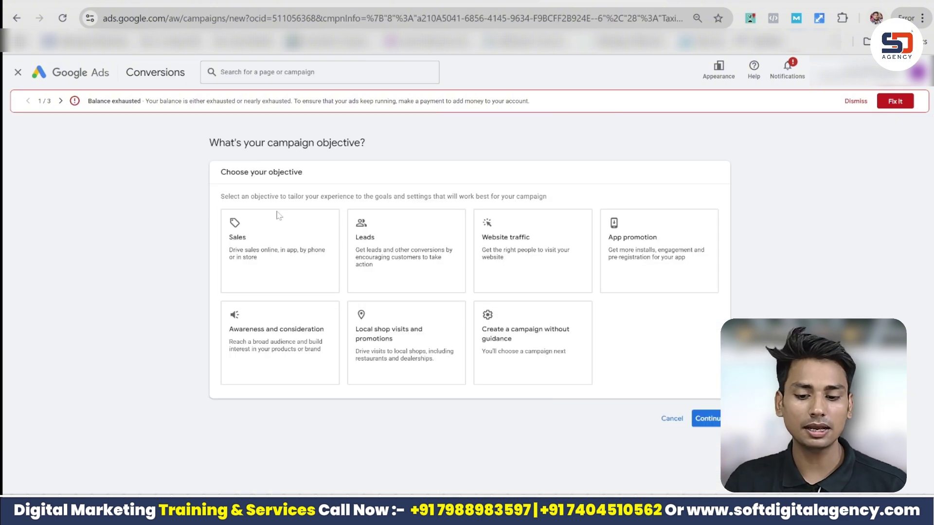
click(579, 343)
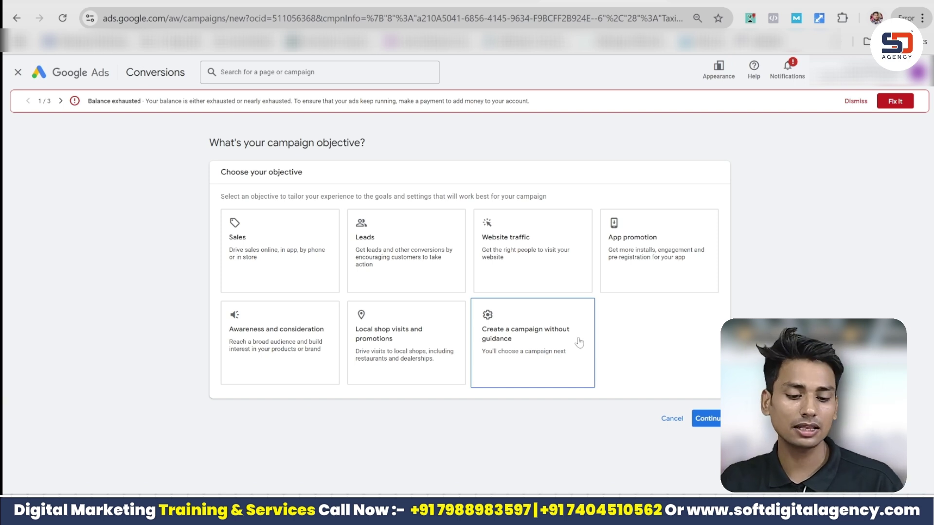
click(578, 343)
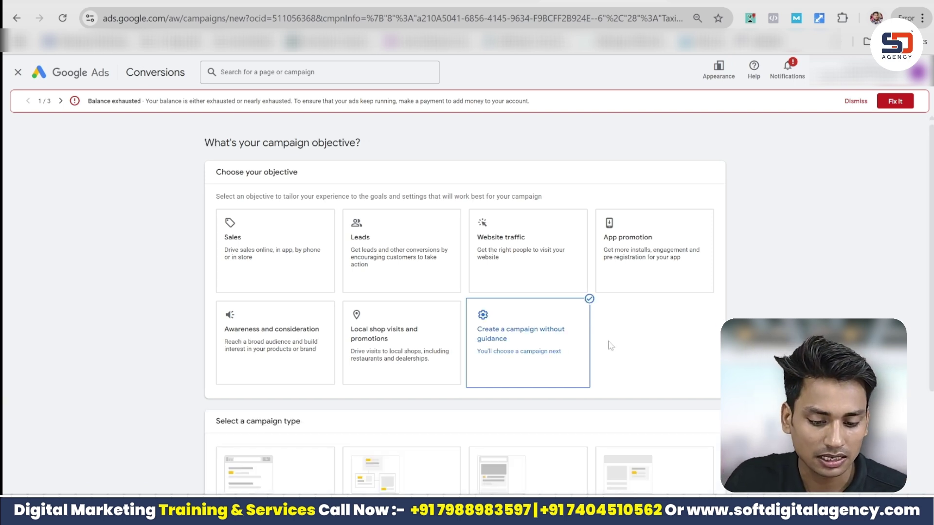
scroll(467, 292, down, 4)
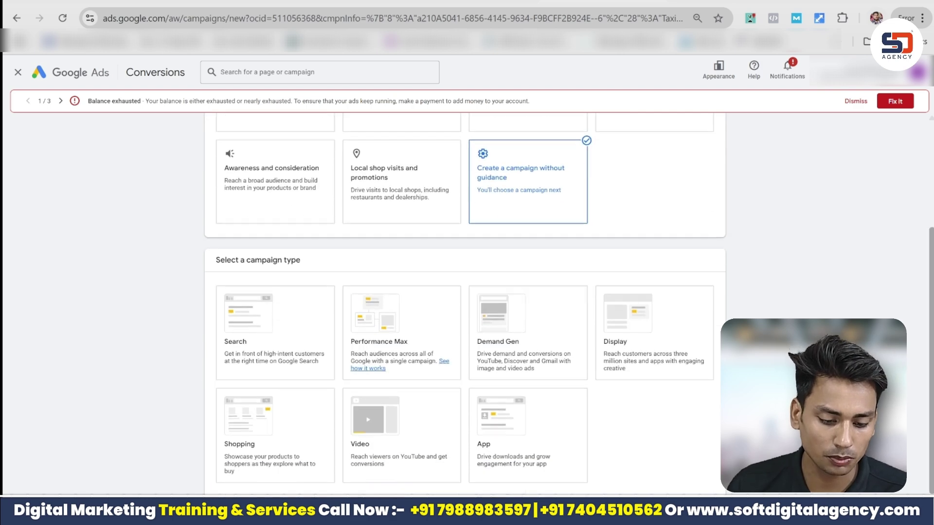
click(323, 278)
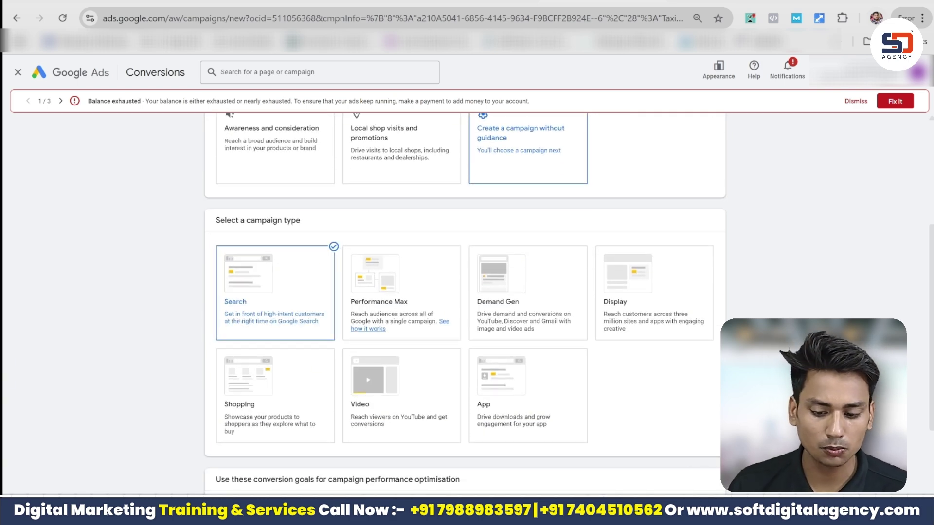
scroll(511, 369, down, 4)
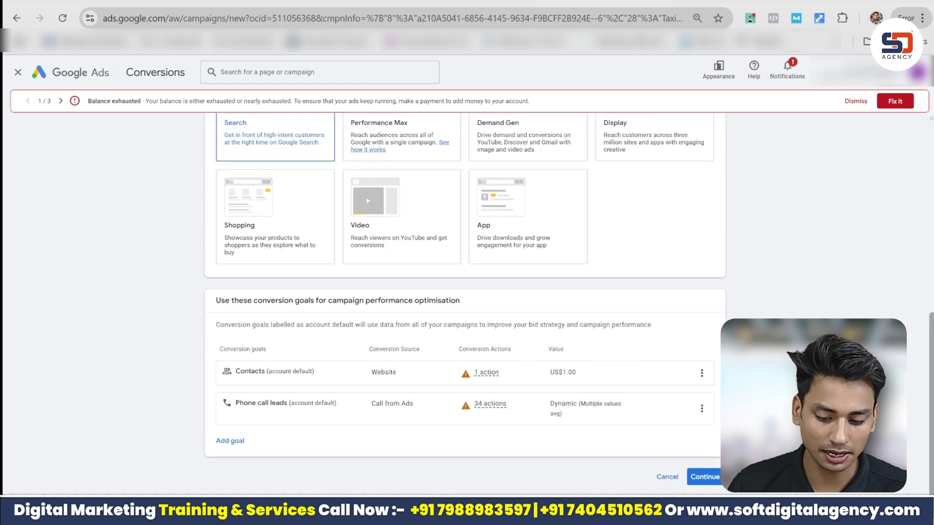
click(699, 477)
Select Phone calls as the campaign's desired result and set the phone number's country to India.
scroll(258, 441, down, 2)
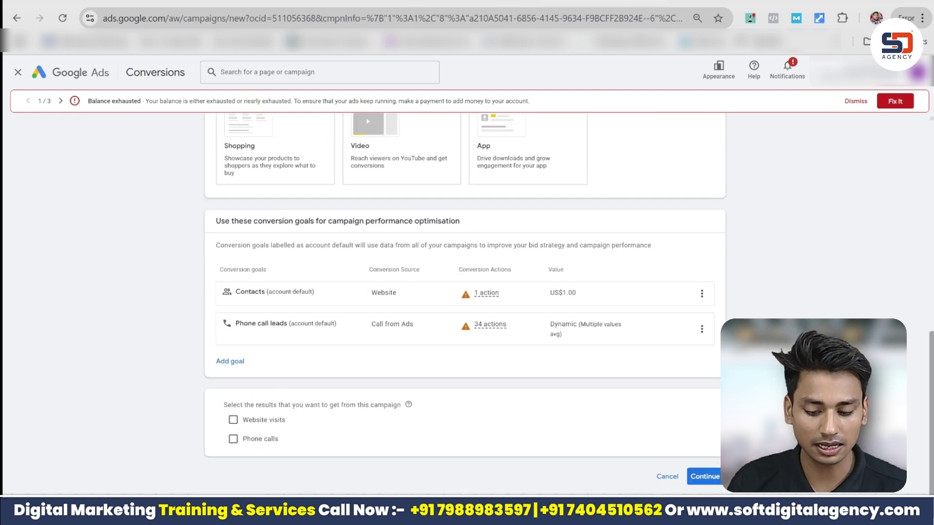
click(258, 440)
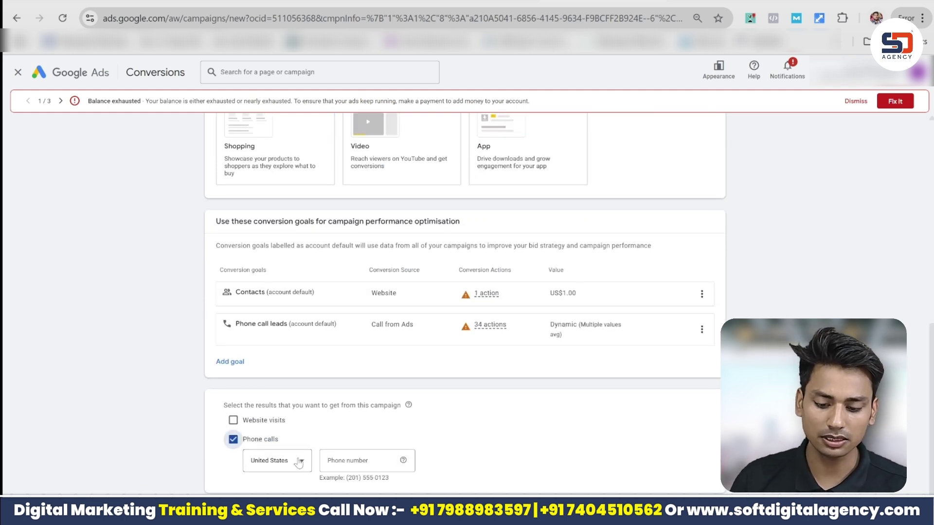
click(298, 460)
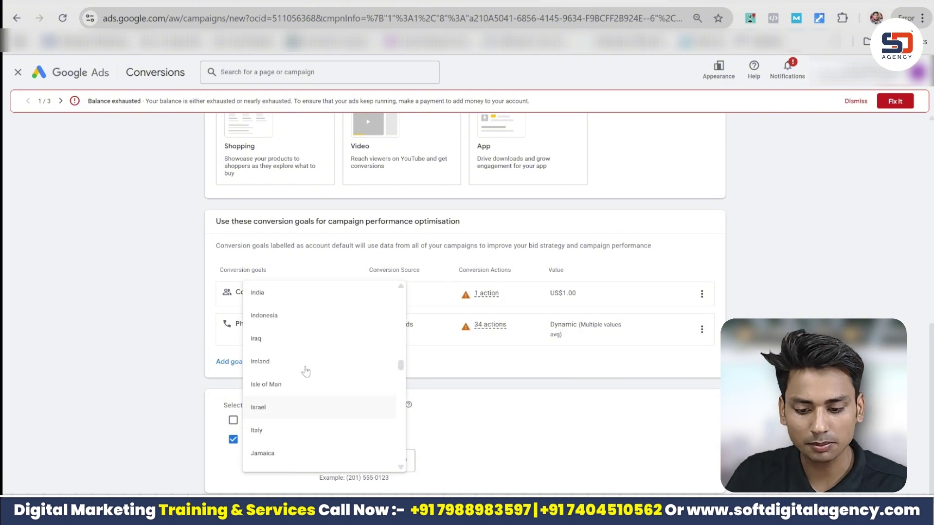
click(300, 293)
Copy the business phone number from the trustcrowns.in website and paste it into the campaign's phone number field.
key(ctrl+Tab)
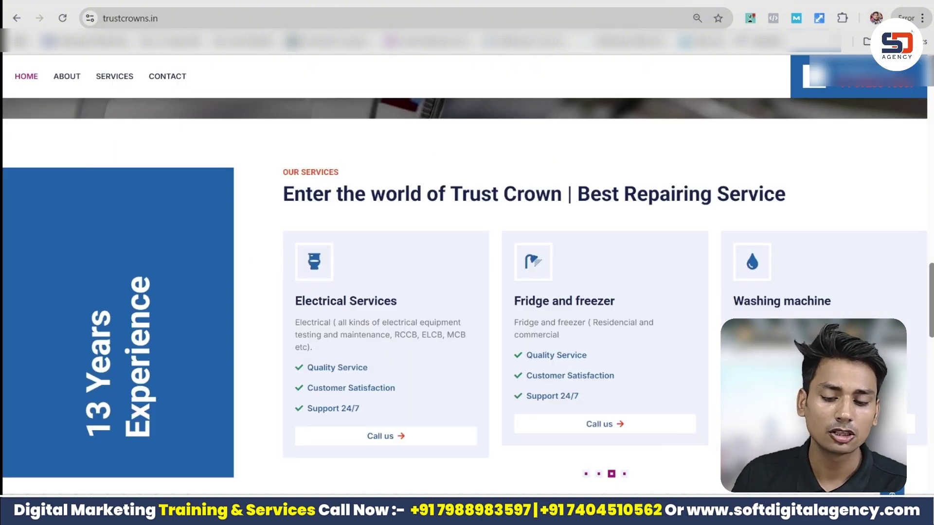
drag(914, 92, 853, 88)
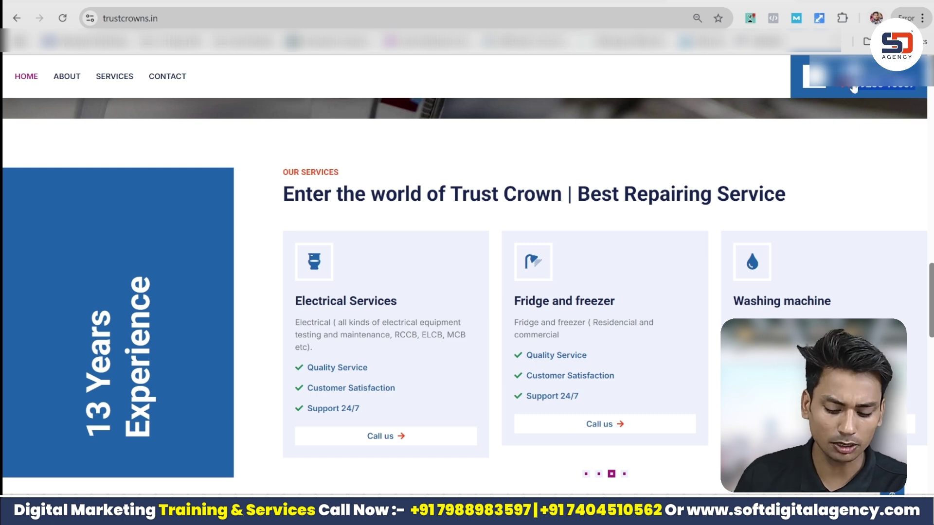
key(ctrl+shift+Tab)
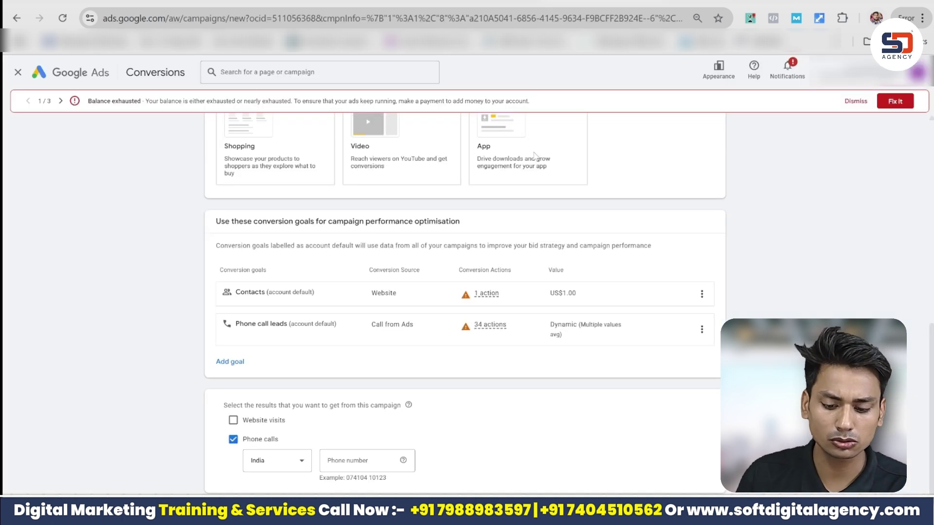
click(345, 460)
key(ctrl+v)
key(Tab)
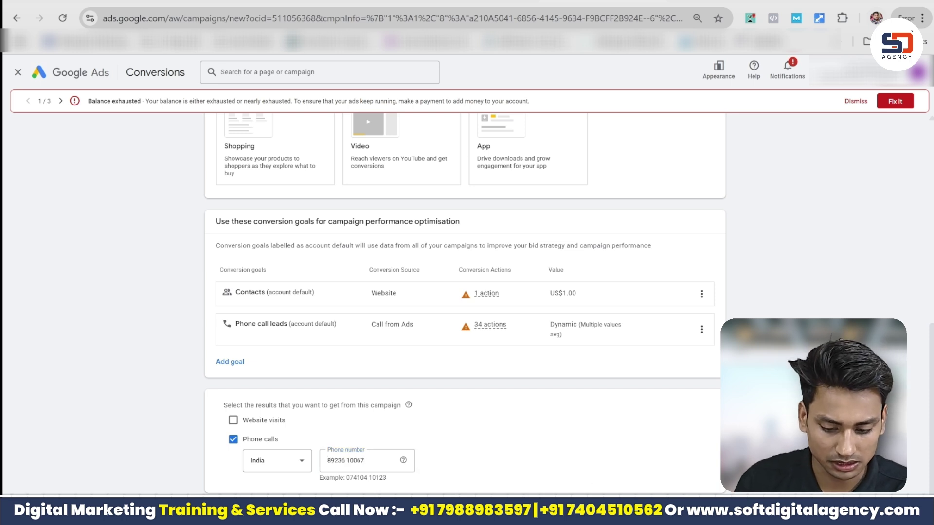
Name the campaign "Ac Service In Delhi" and continue by starting a new campaign instead of finishing a saved draft.
scroll(349, 446, down, 3)
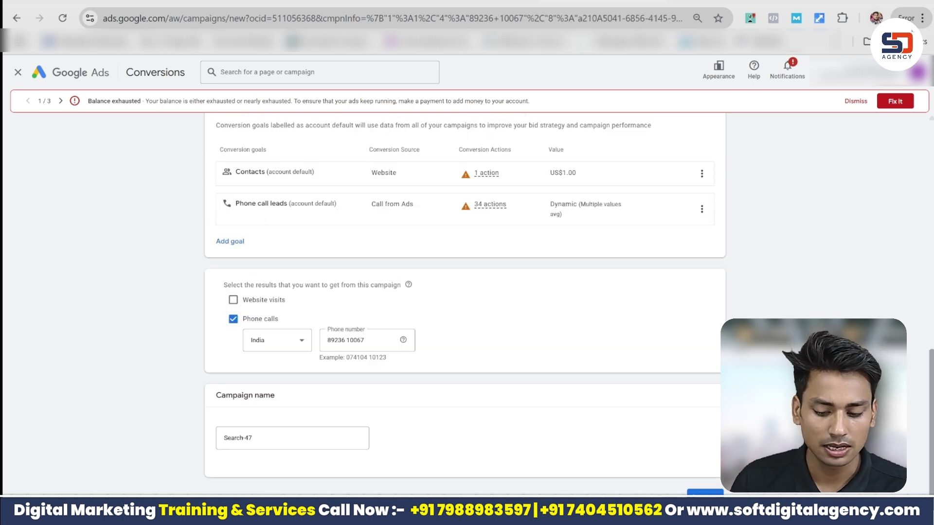
click(287, 412)
key(ctrl+a)
key(BackSpace)
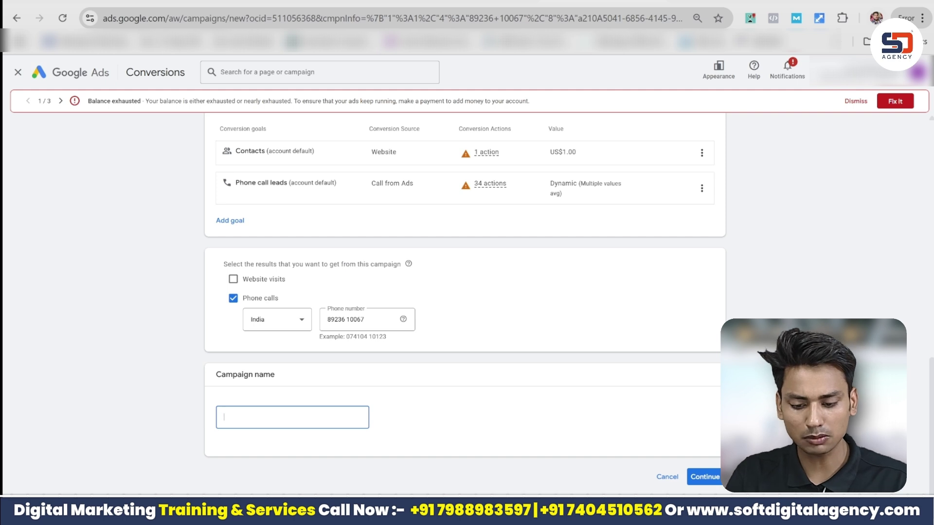
text(Acx Ser)
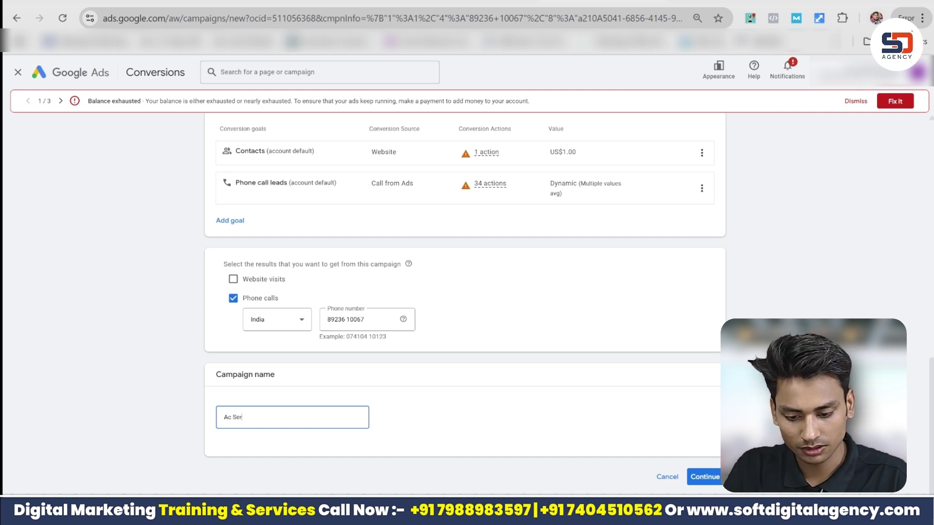
text(vice In Delhi)
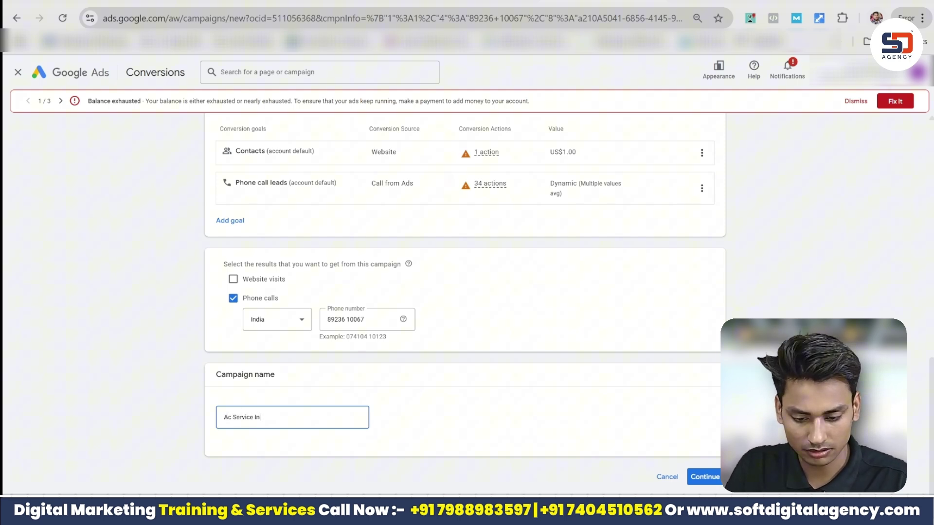
click(695, 477)
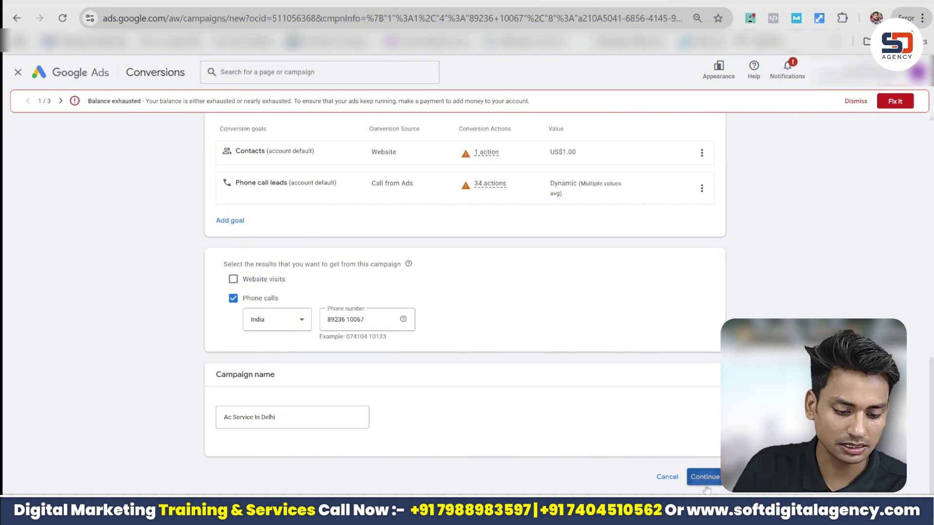
click(602, 400)
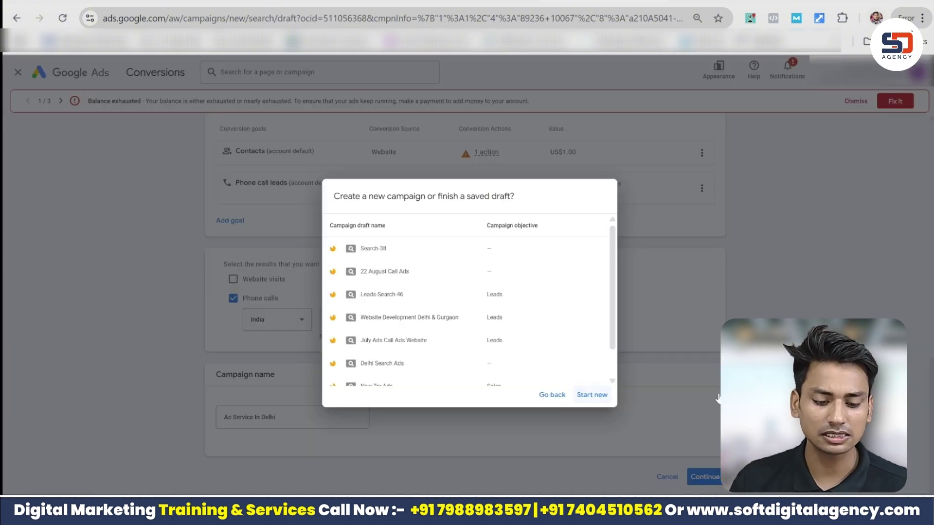
Set the bidding focus to Clicks and enable a maximum cost per click bid limit.
click(240, 208)
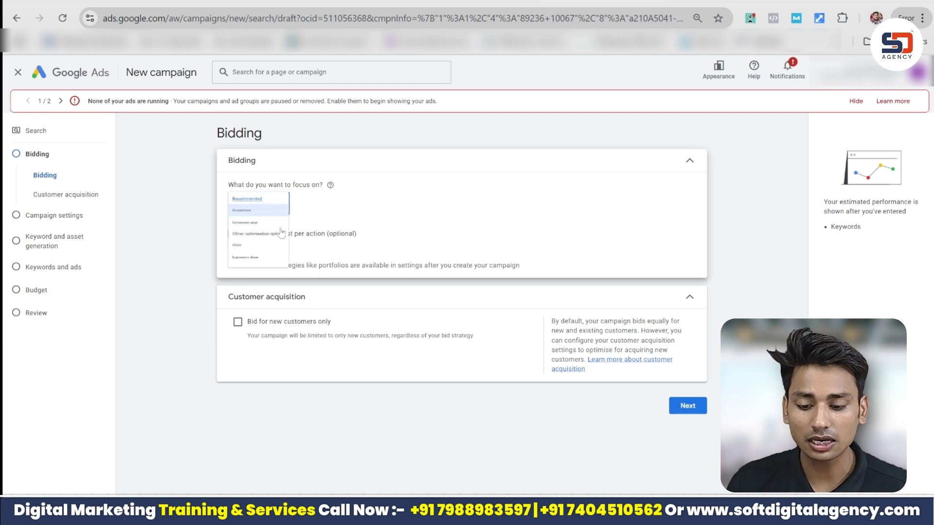
click(292, 301)
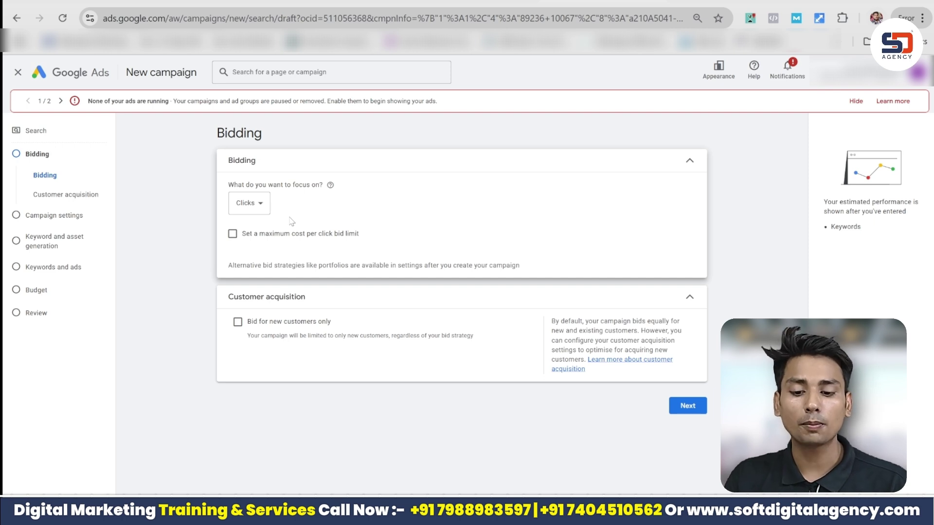
click(242, 232)
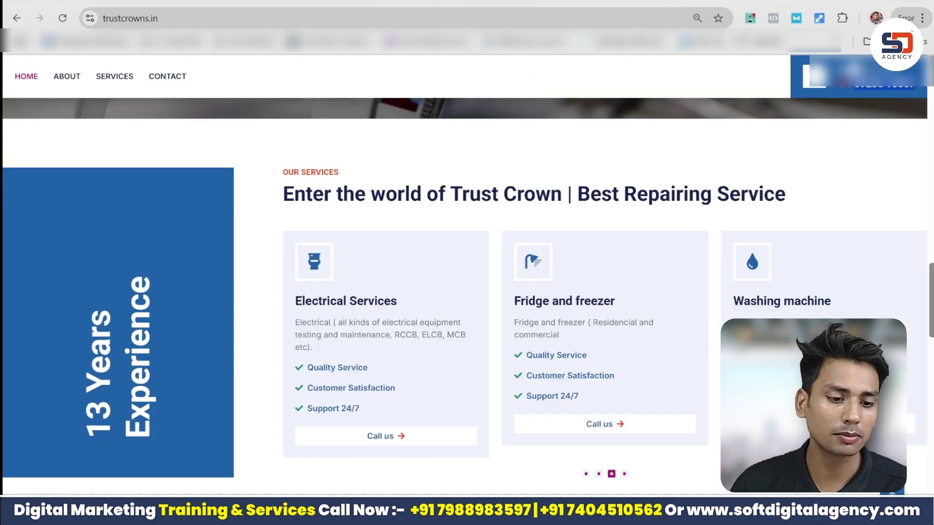
Open the Google Ads site in a new browser tab and sign in to the advertising account.
key(ctrl+t)
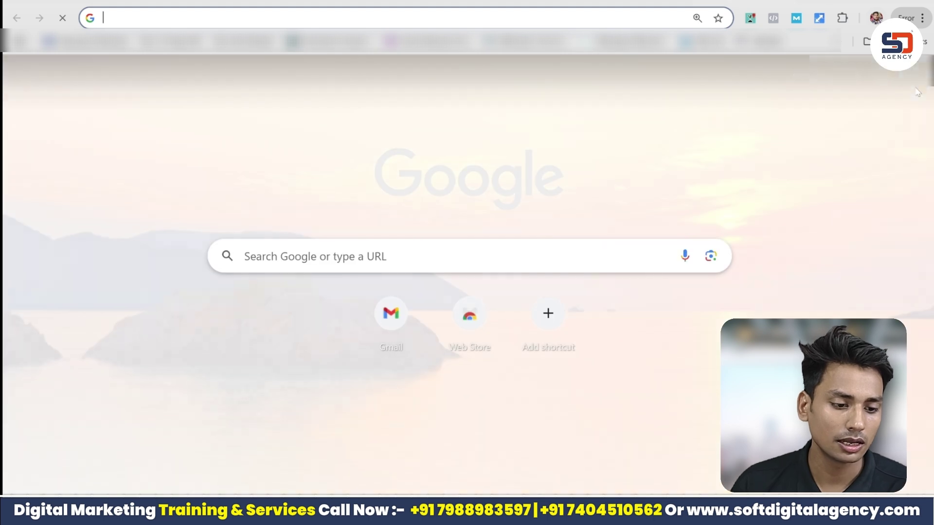
click(914, 88)
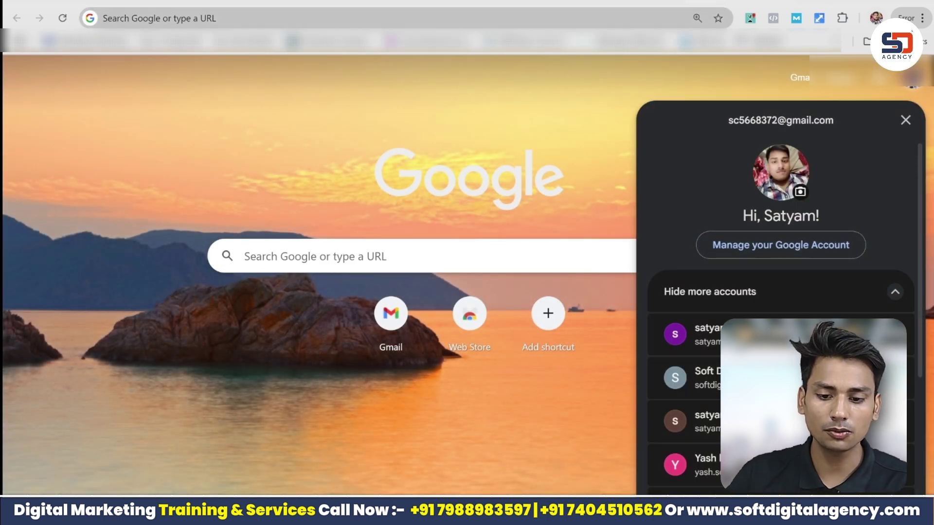
click(390, 18)
text(google ads)
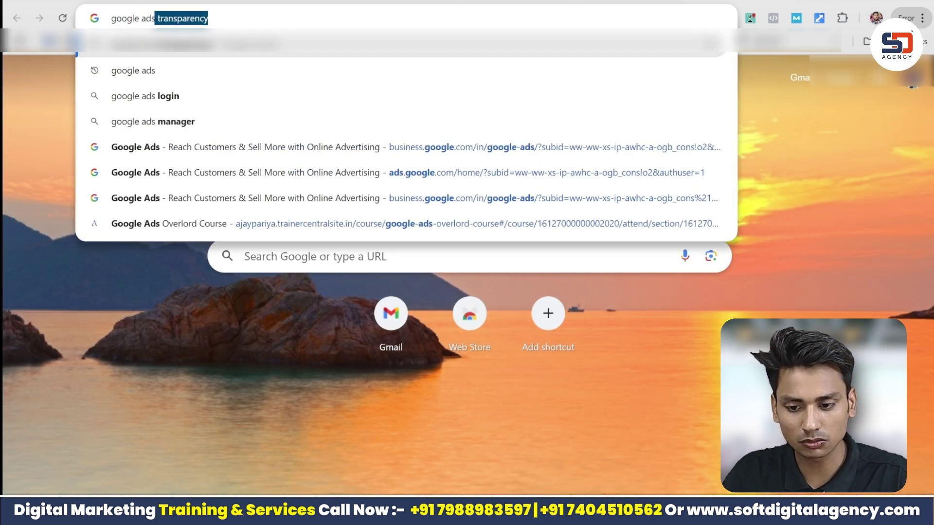
key(Return)
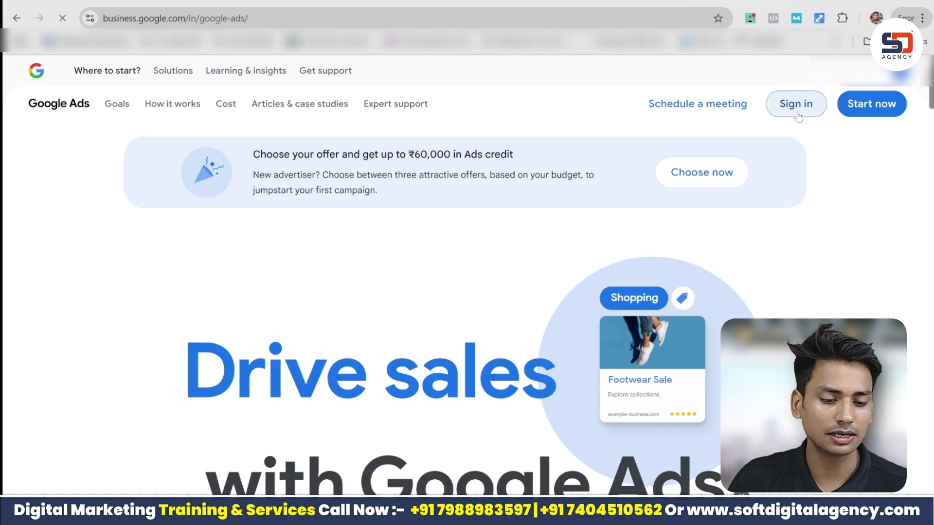
click(806, 113)
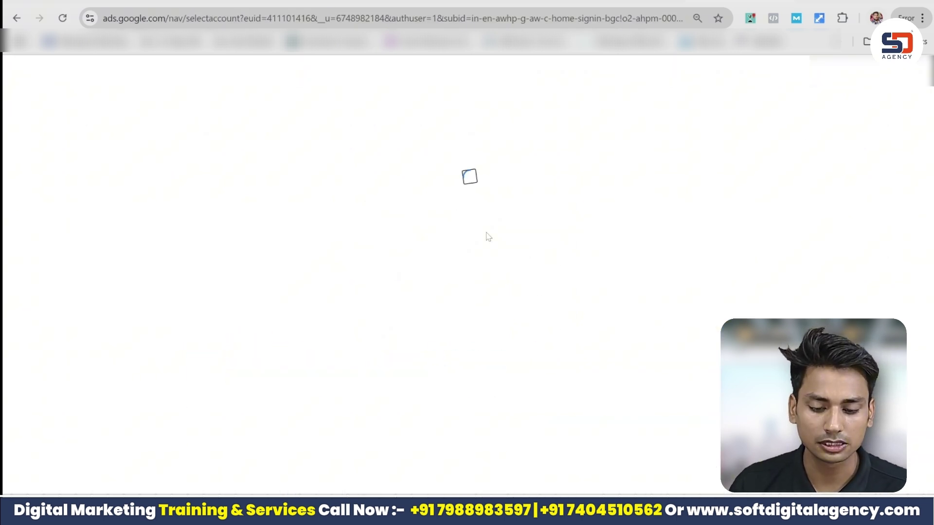
click(471, 245)
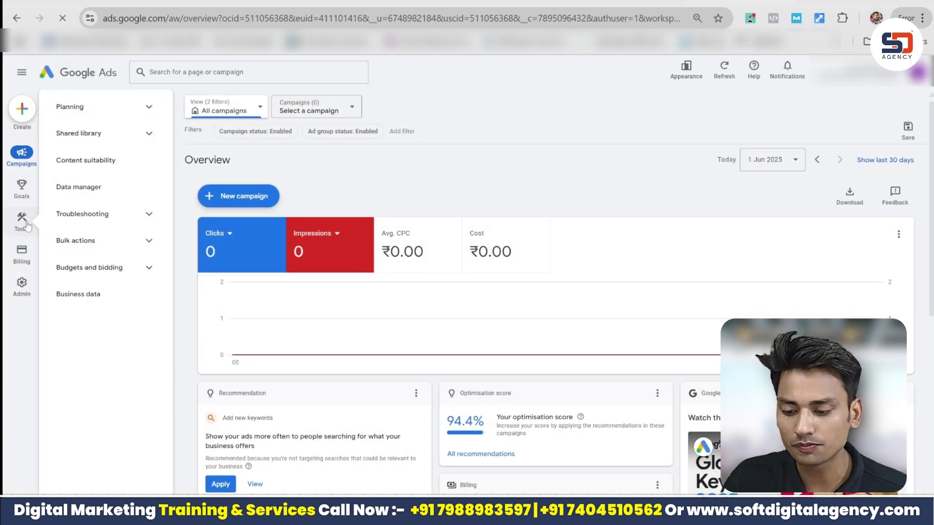
Open Discover new keywords in Keyword Planner and add the keyword "Ac Service In Delhi".
click(26, 249)
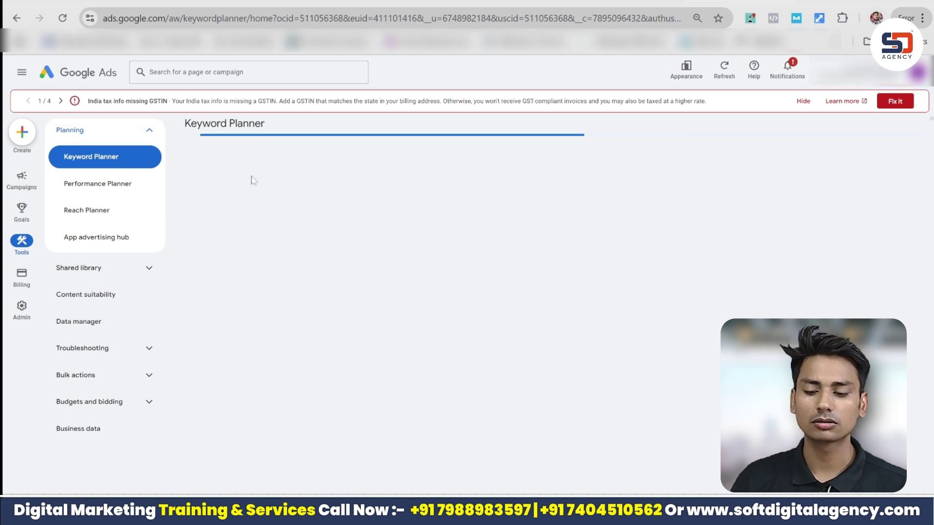
click(392, 221)
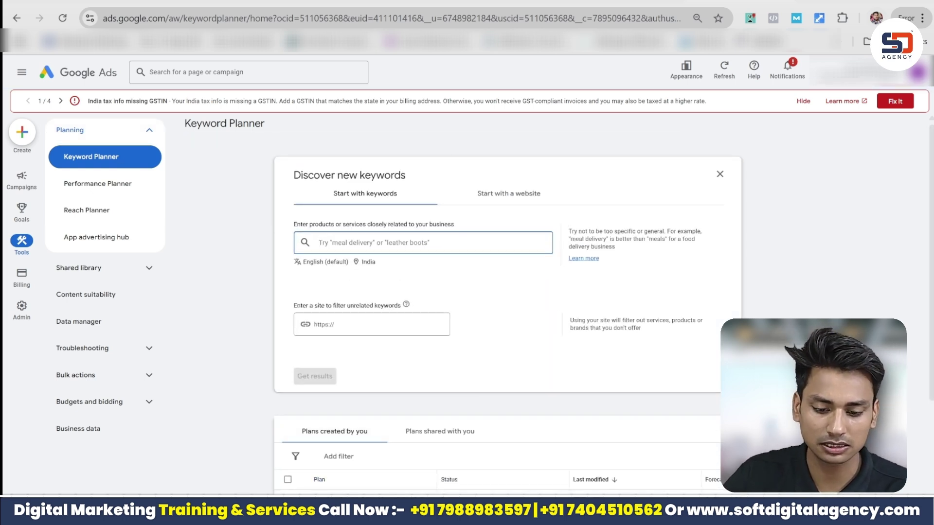
text(Ac Ser)
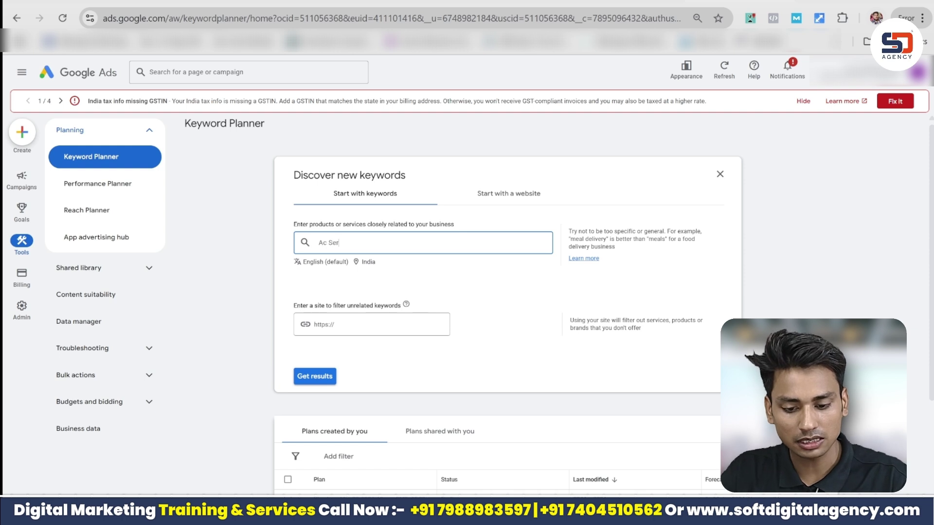
text(vice In Delhi)
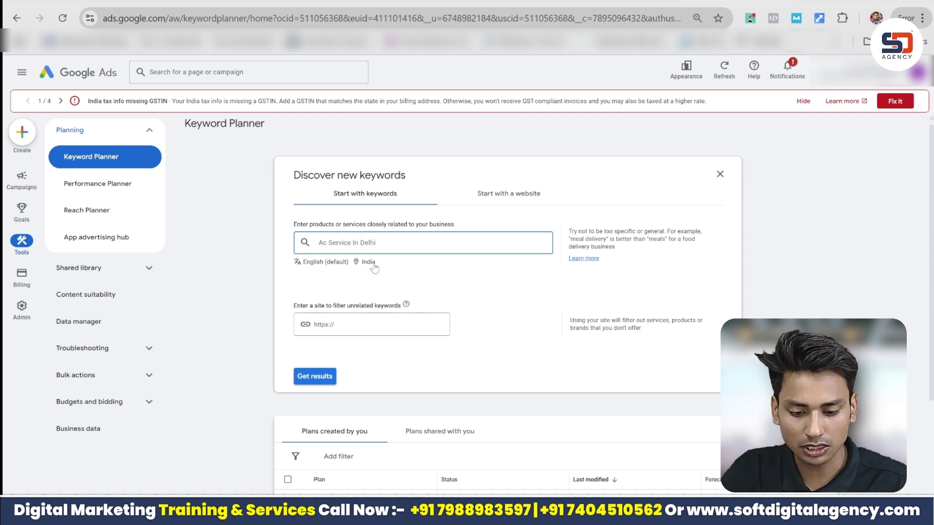
key(Return)
Change the keyword search location from India to the Delhi union territory and get the keyword results.
click(366, 262)
click(458, 261)
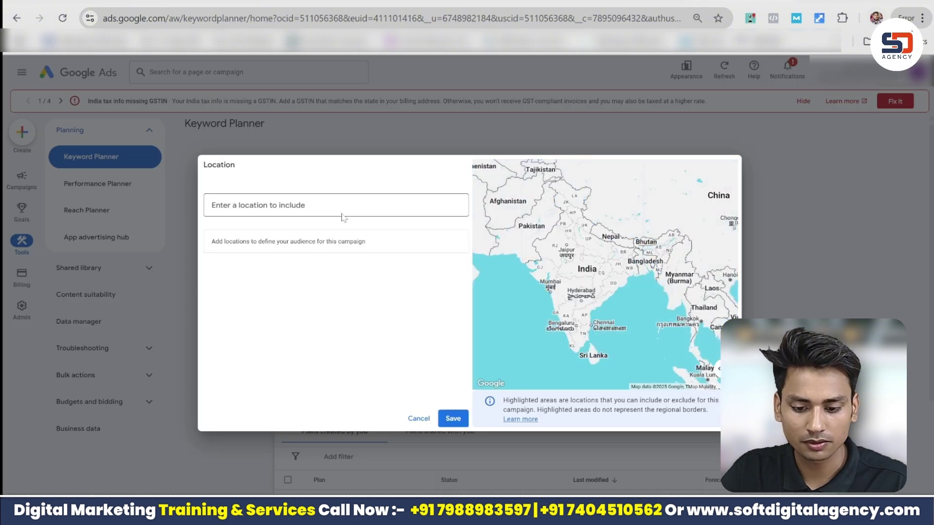
click(343, 210)
text(Delhi)
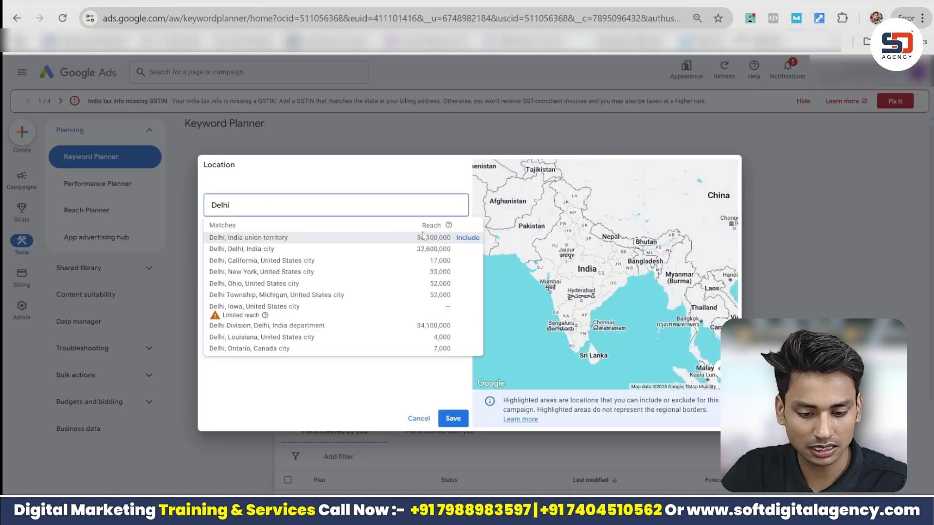
click(464, 237)
click(453, 418)
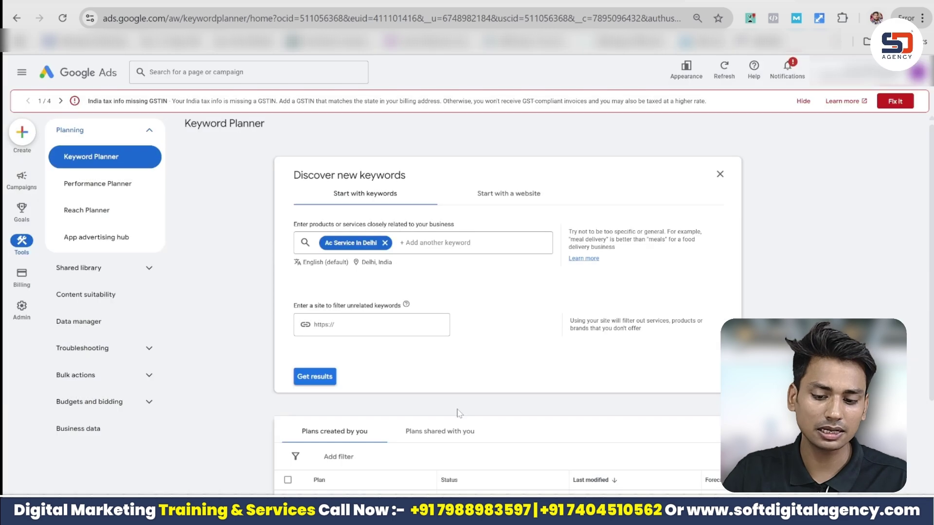
click(321, 376)
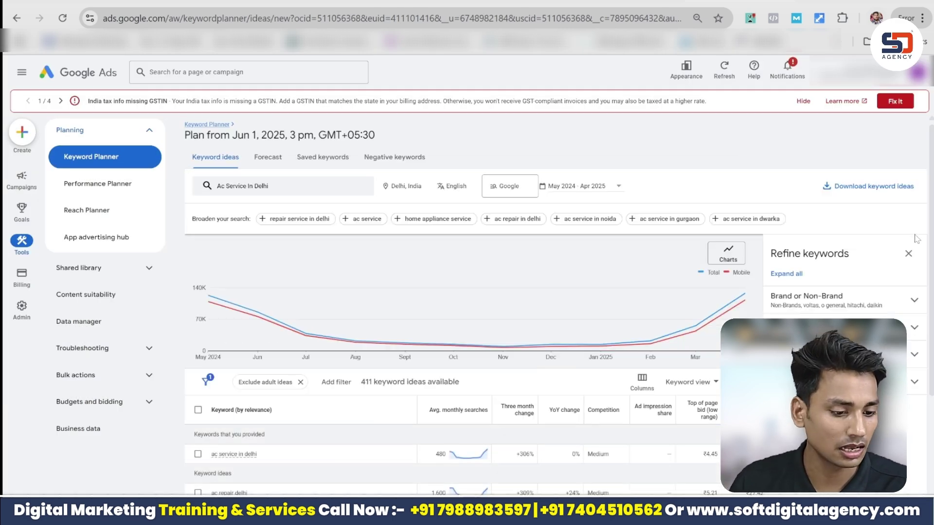
Examine the keyword ideas and the top of page bid range for "ac service in delhi".
click(908, 253)
scroll(908, 254, down, 1)
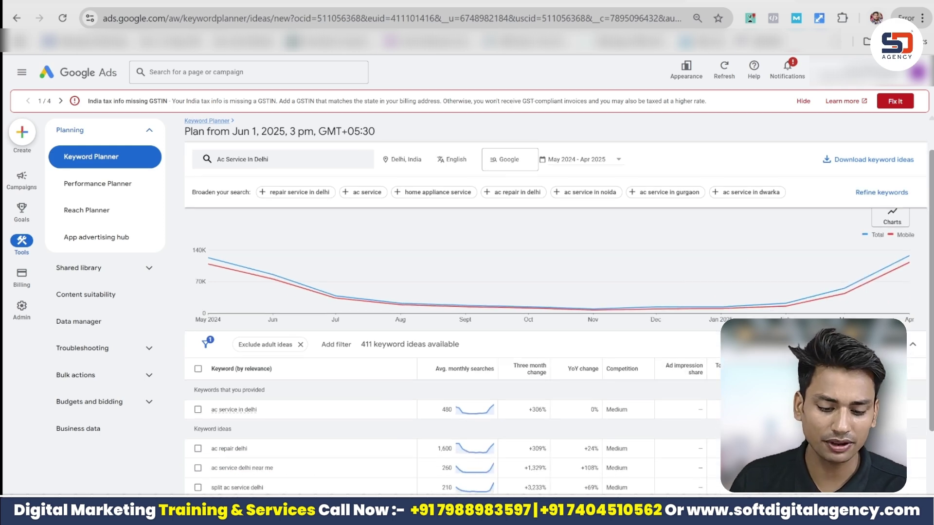
scroll(554, 340, down, 1)
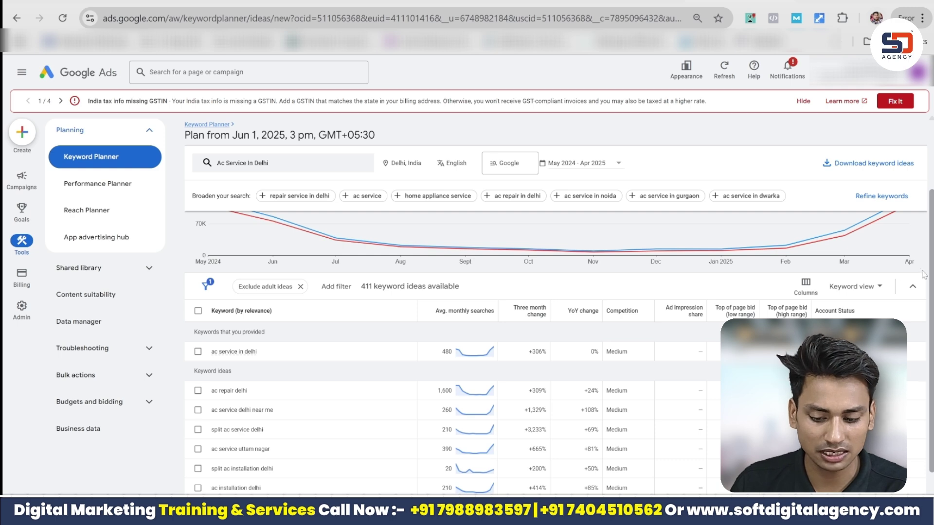
scroll(555, 341, down, 2)
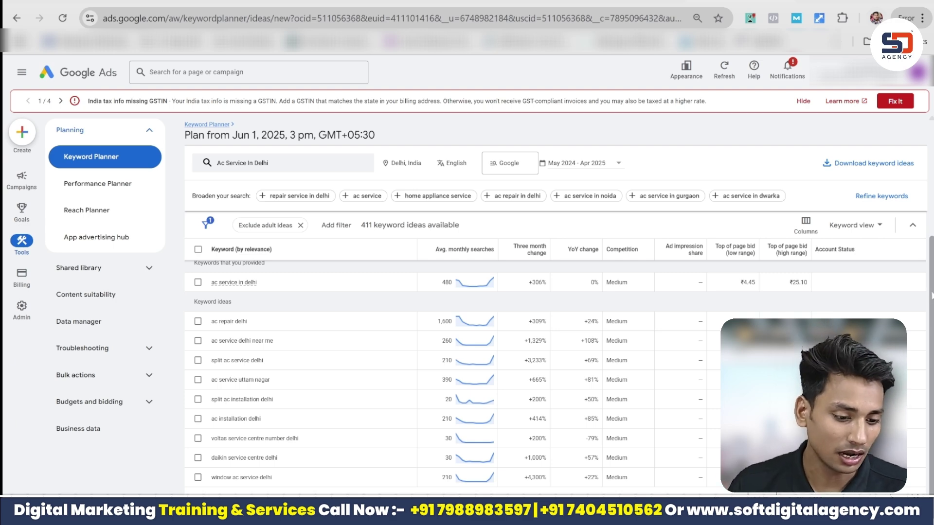
scroll(554, 340, up, 2)
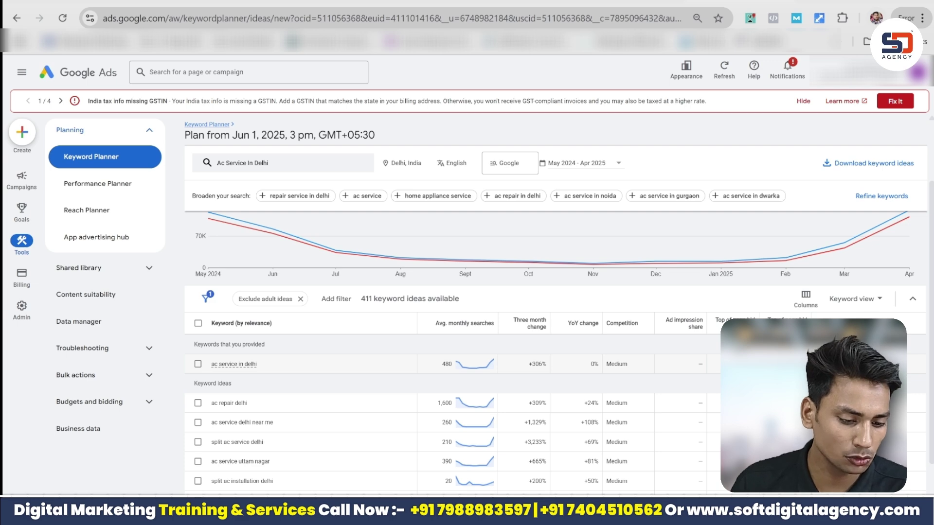
scroll(554, 340, down, 2)
double_click(798, 282)
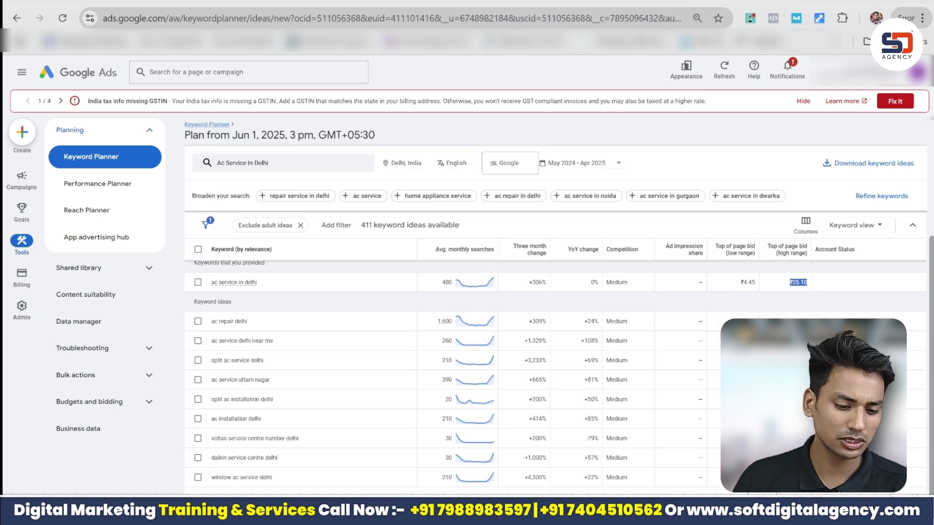
click(798, 302)
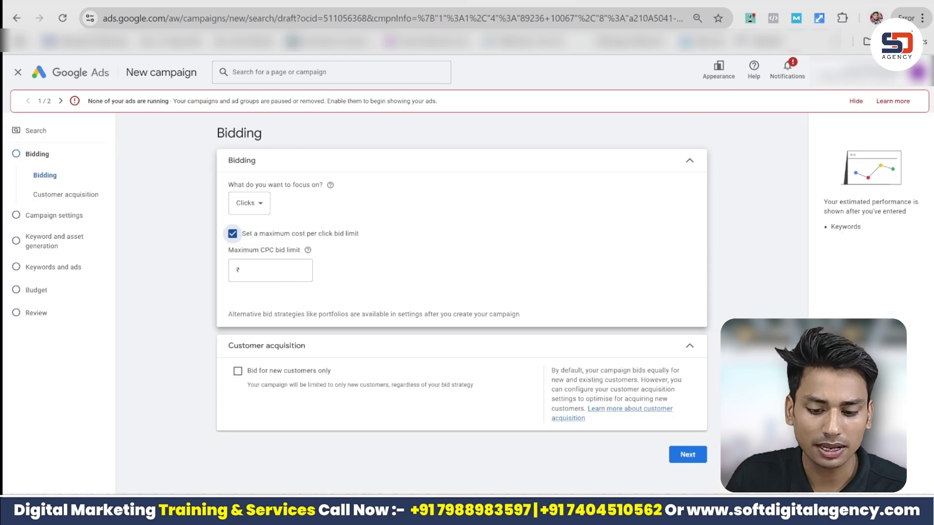
Set the campaign's maximum CPC bid limit to ₹30, then turn off the Google search partners and Display networks in the campaign settings.
click(271, 271)
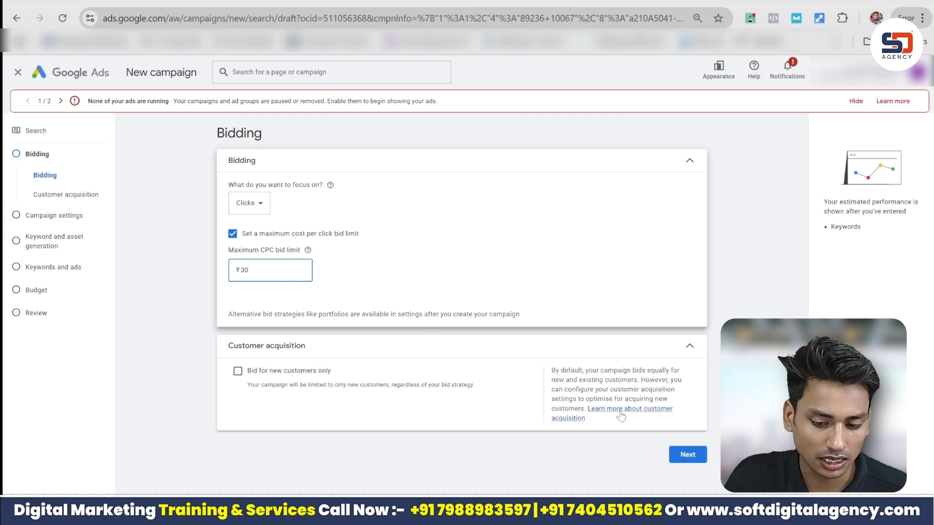
click(685, 456)
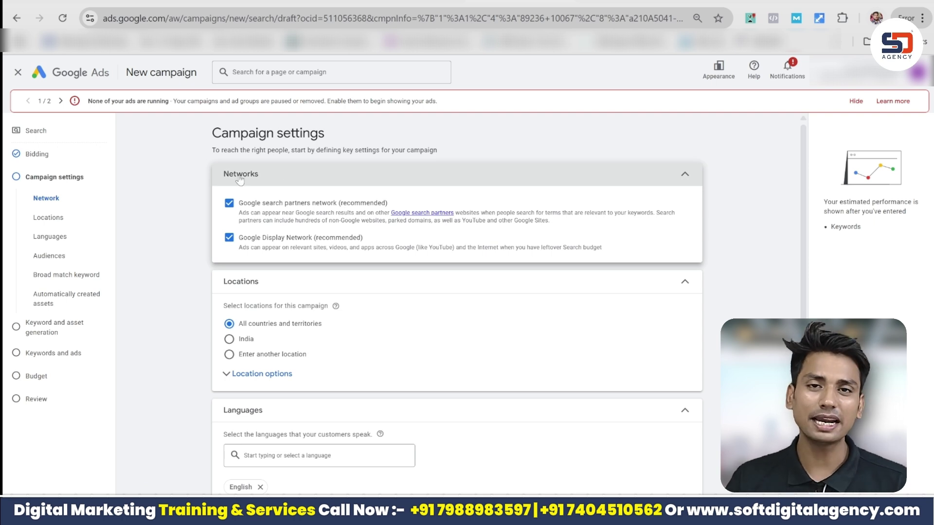
click(229, 203)
click(230, 240)
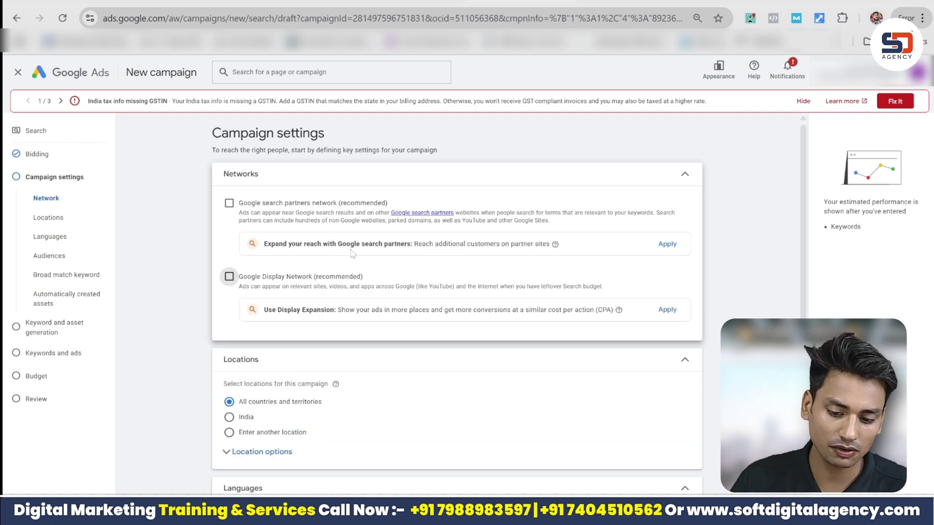
Target the campaign to another location by including the Delhi, India union territory.
scroll(458, 292, down, 3)
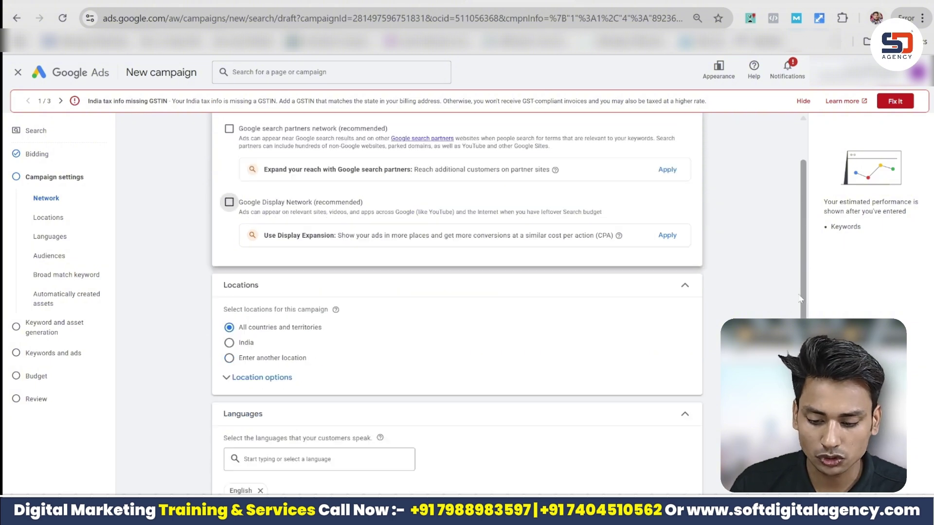
click(282, 290)
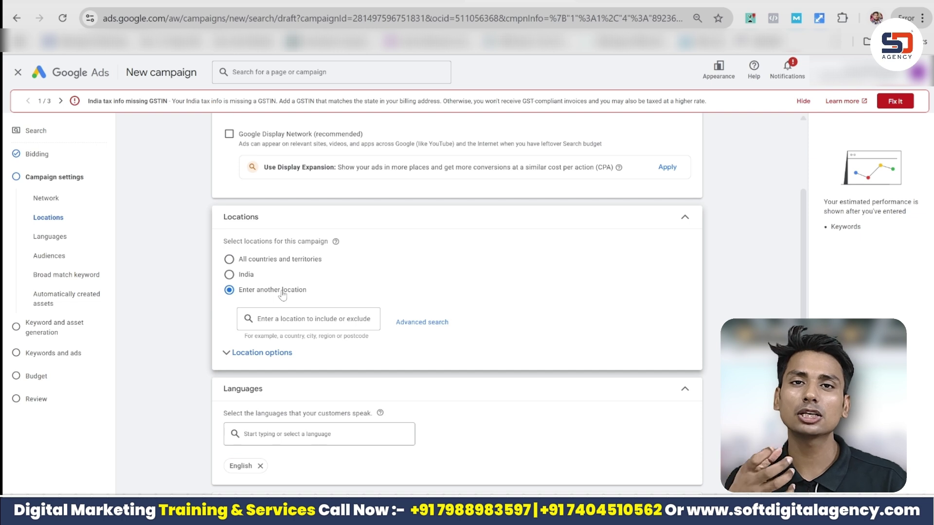
click(279, 319)
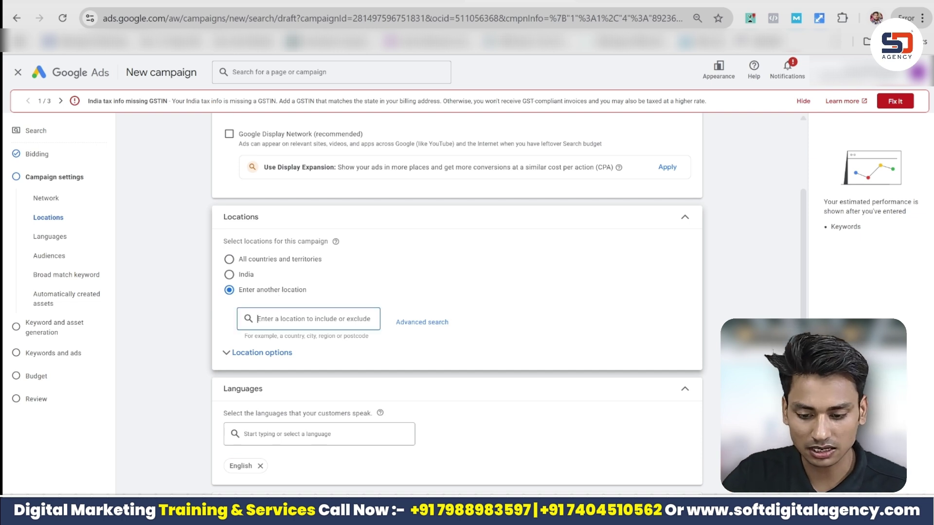
text(Delhi)
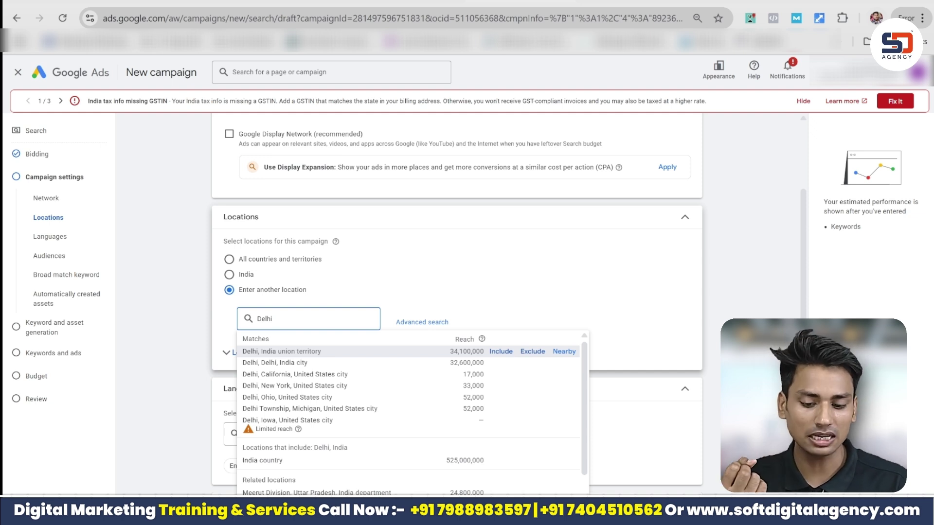
click(506, 354)
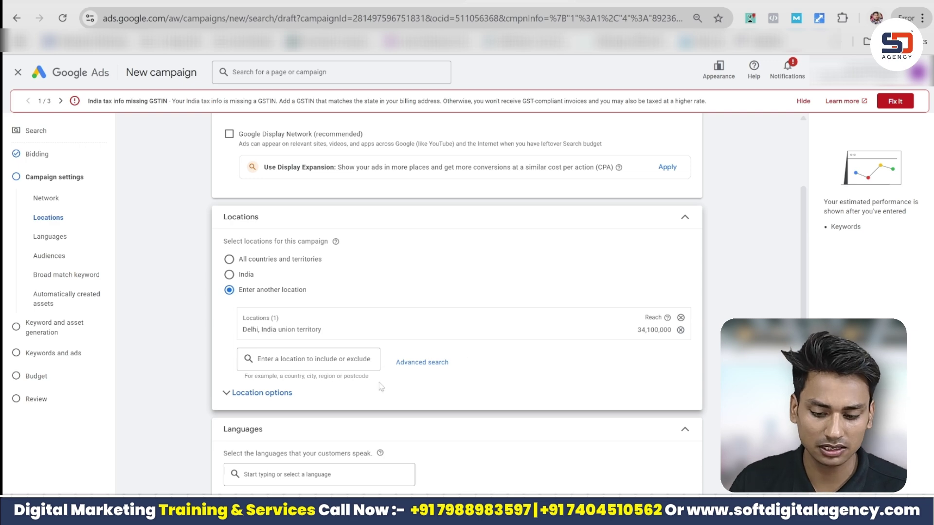
Set the location option to Presence: People in or regularly in your included locations, and remove English so all languages are targeted.
scroll(382, 386, down, 4)
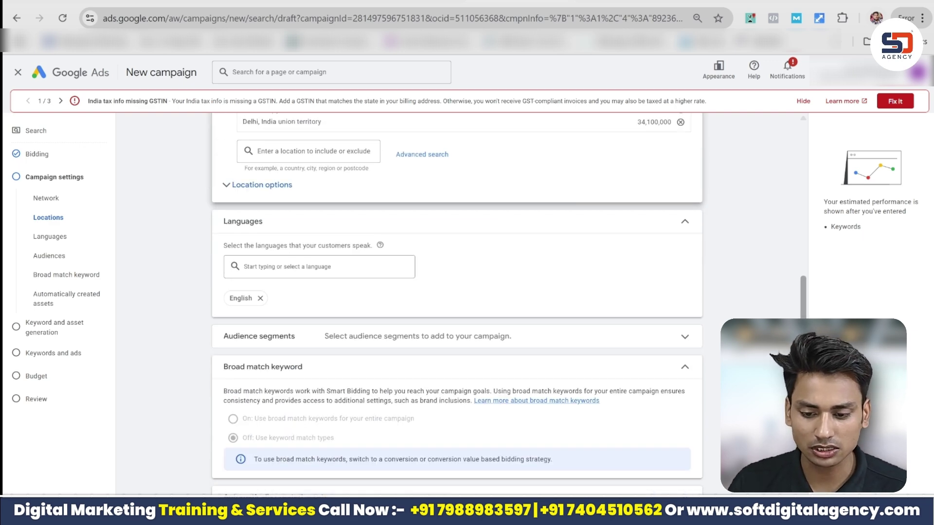
click(292, 185)
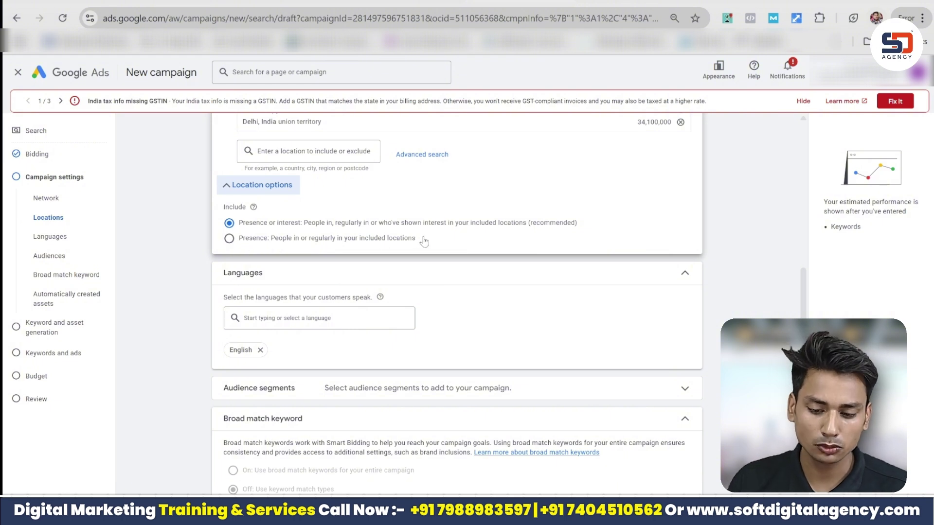
drag(423, 241, 238, 239)
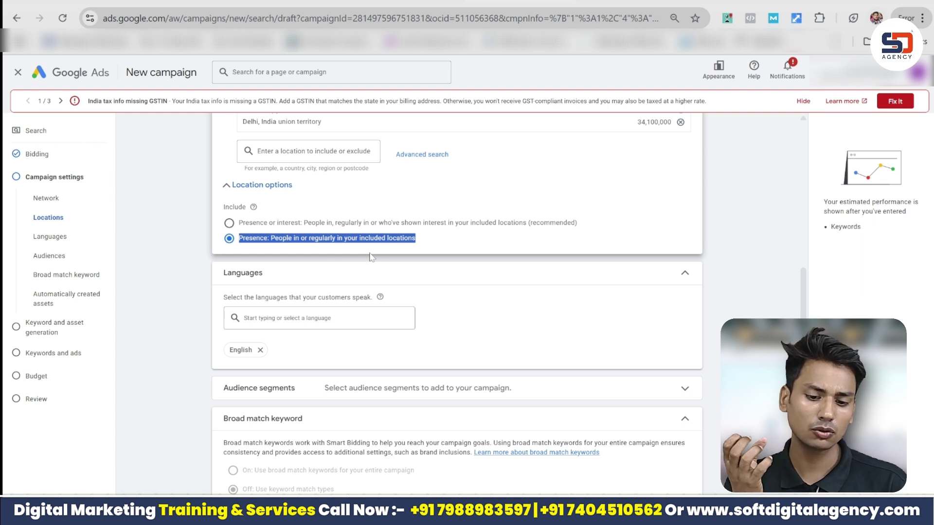
click(260, 351)
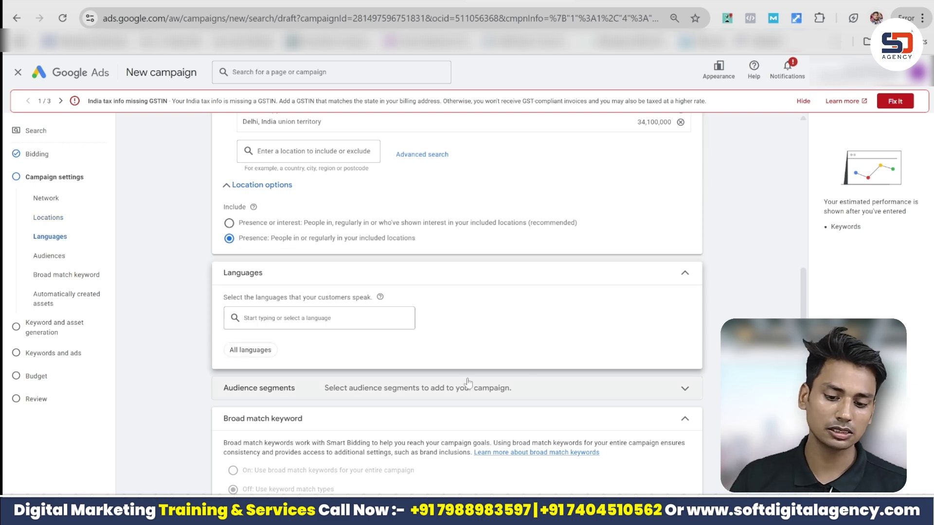
Set the campaign's end date to 8 Jun 2025 in the start and end dates settings.
scroll(467, 467, down, 4)
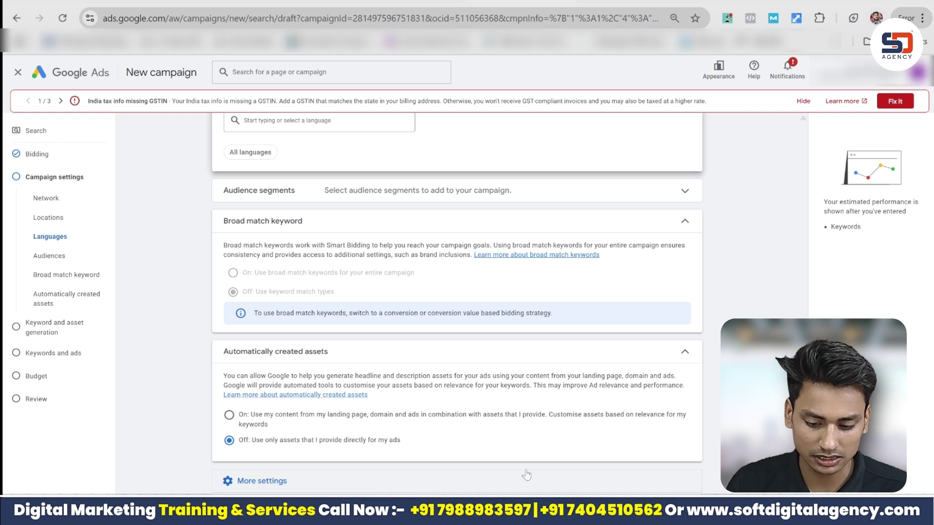
scroll(456, 302, down, 2)
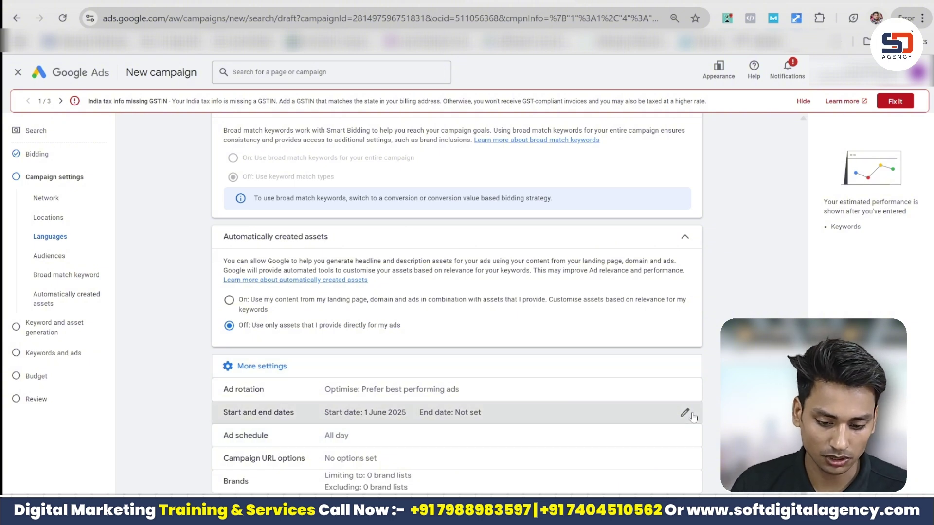
click(692, 415)
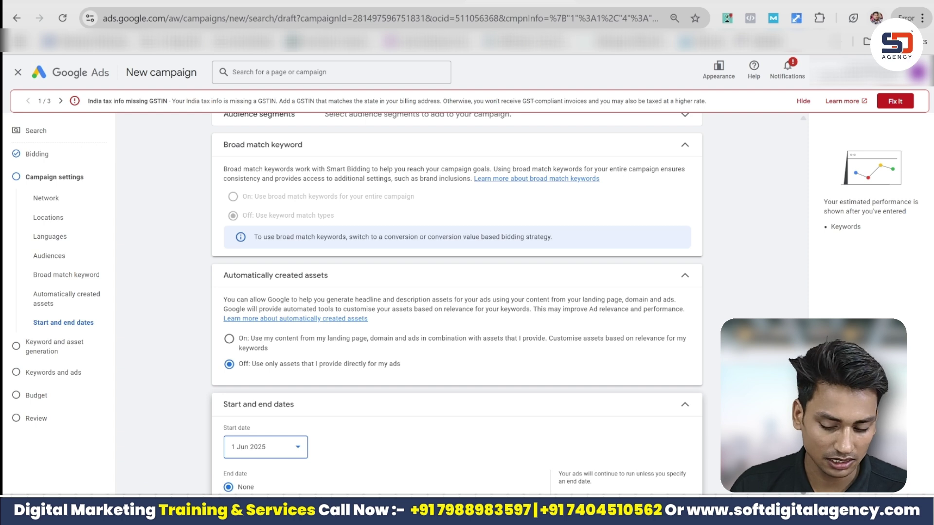
scroll(341, 389, down, 2)
click(311, 438)
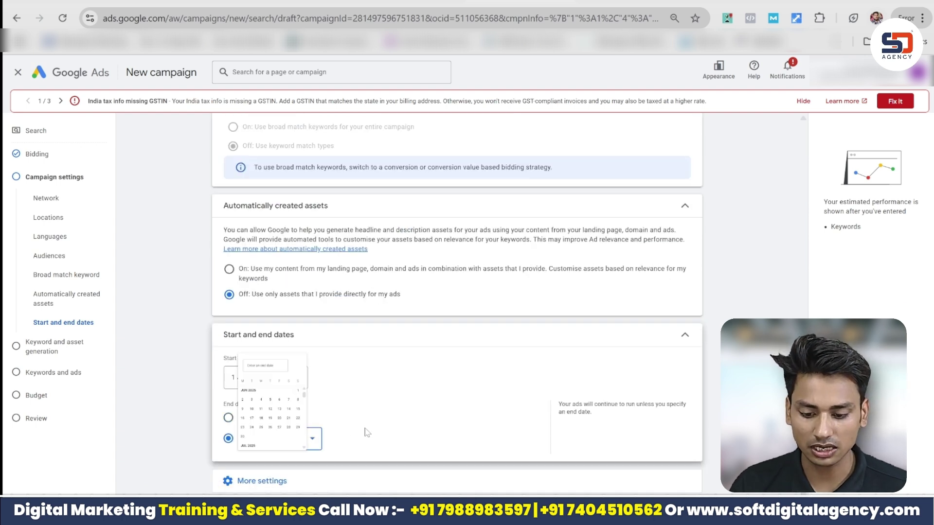
click(351, 357)
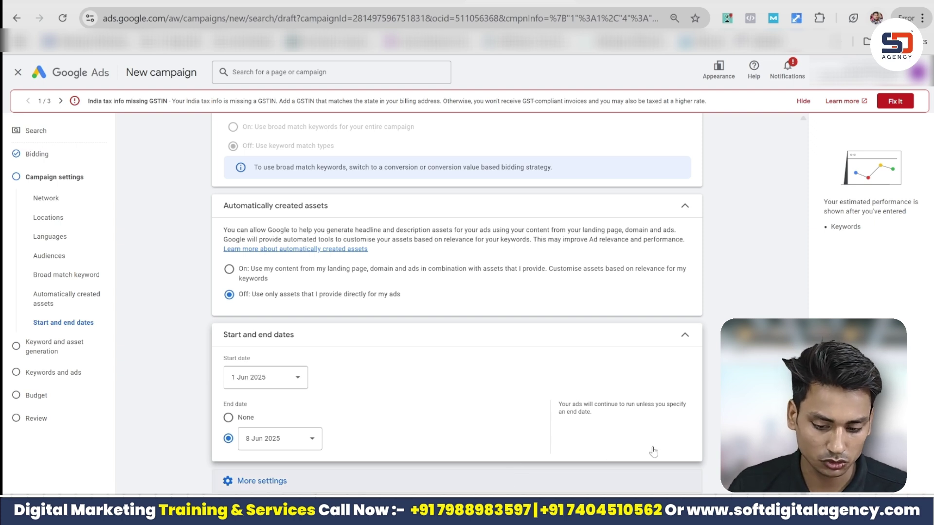
Set the ad schedule to run on all days from 09:00 to 21:00.
scroll(457, 301, down, 2)
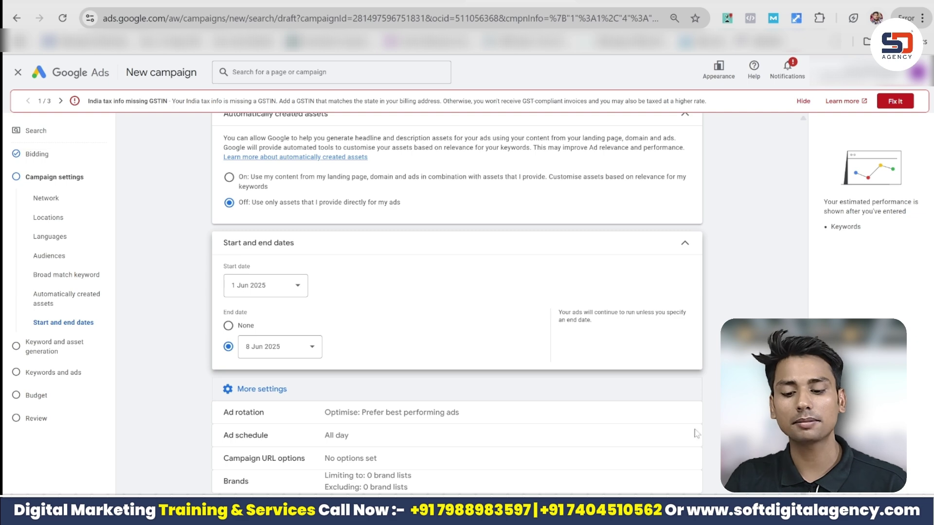
click(676, 439)
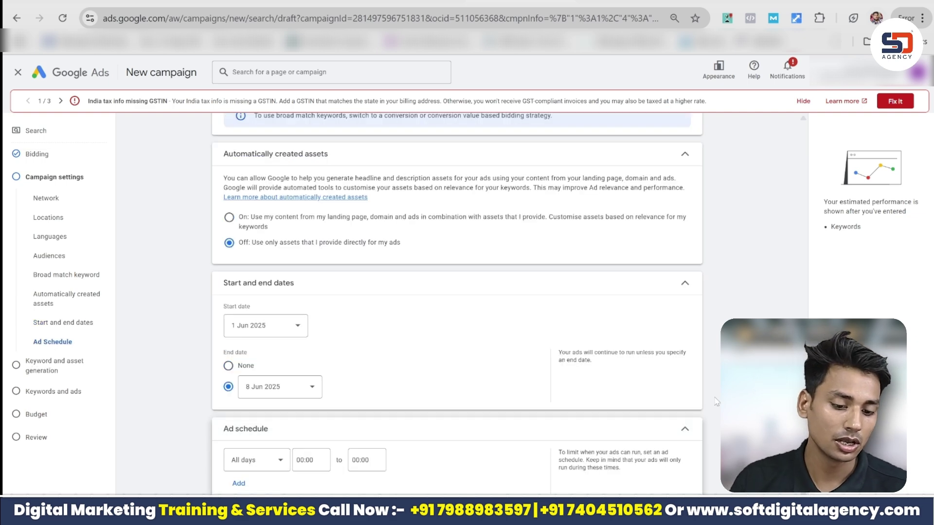
scroll(457, 302, down, 1)
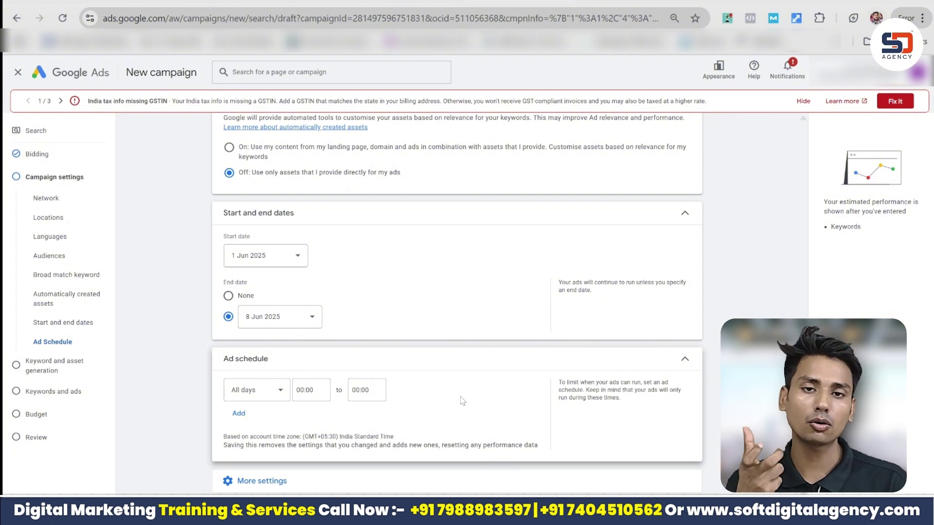
click(318, 390)
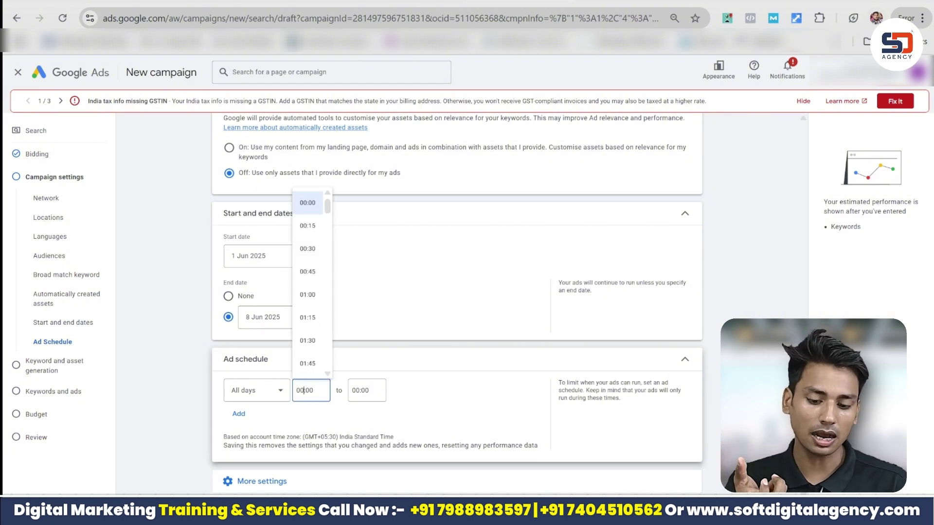
drag(329, 208, 336, 273)
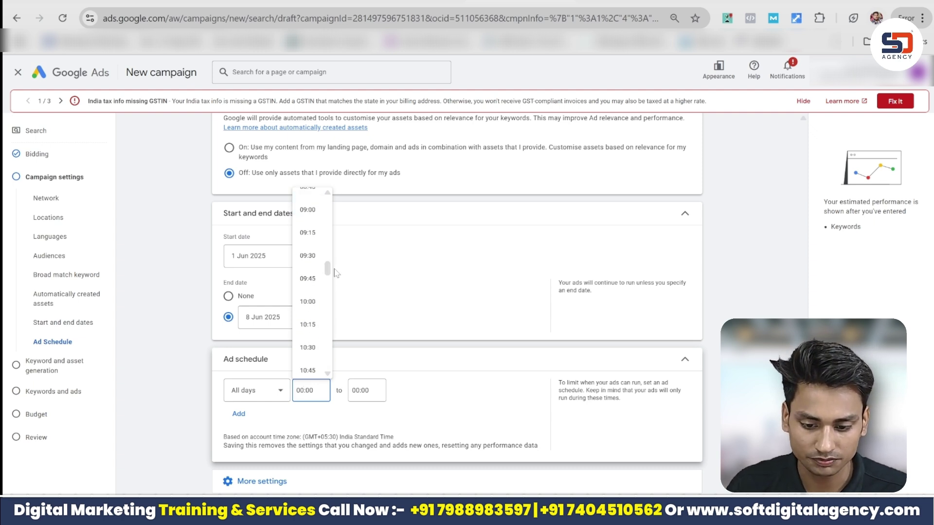
click(311, 211)
click(367, 391)
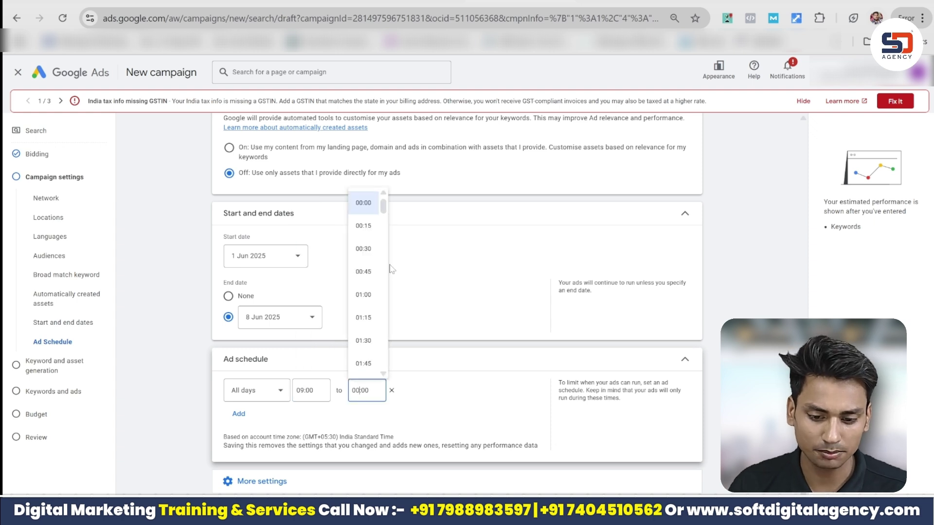
drag(384, 205, 390, 344)
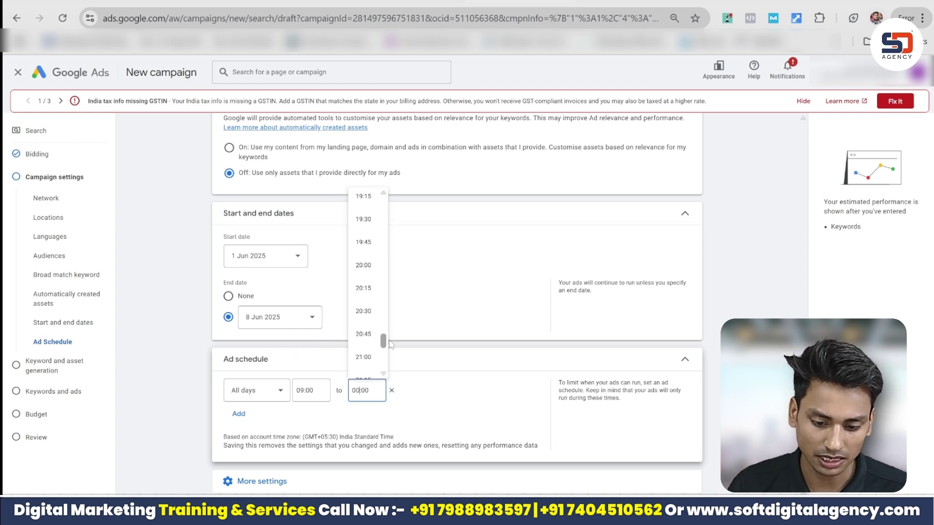
click(364, 357)
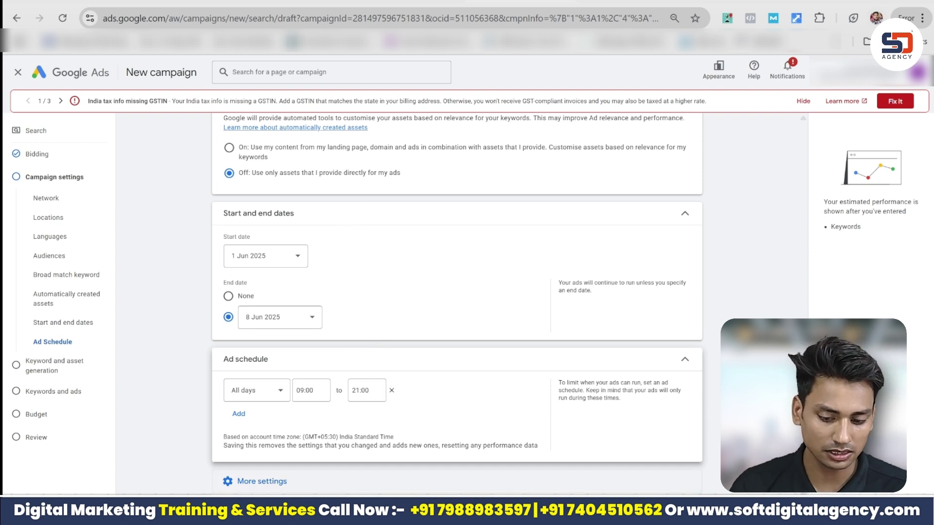
Continue past the campaign settings, skipping keyword and asset generation, to the keyword entry box of Ad group 1.
scroll(457, 304, down, 2)
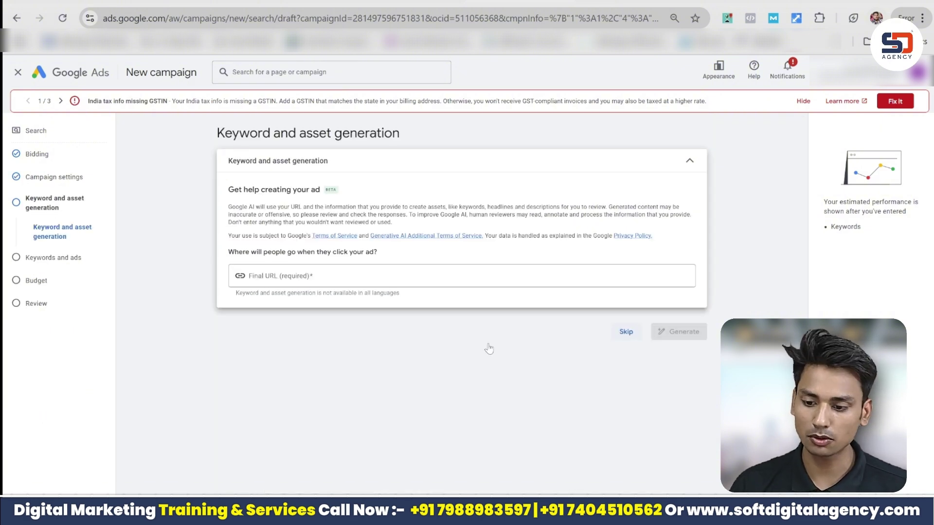
click(633, 337)
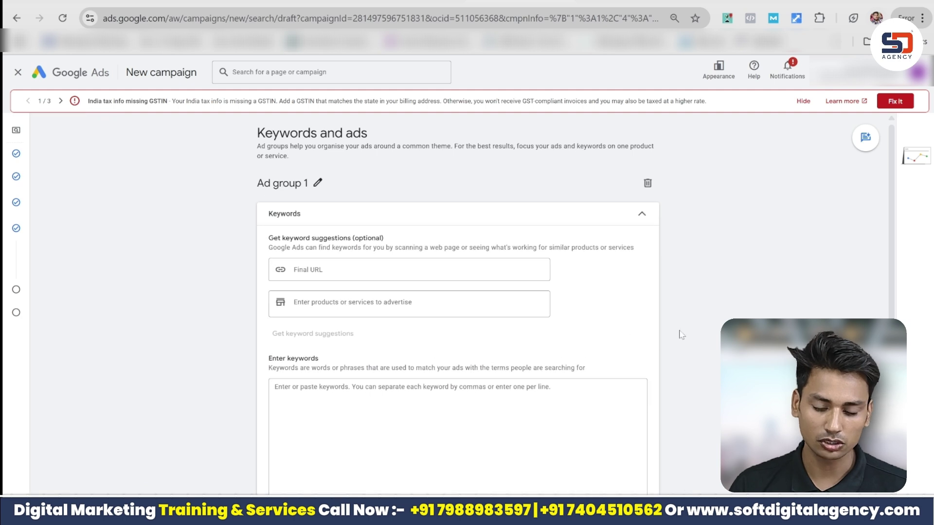
scroll(868, 282, down, 2)
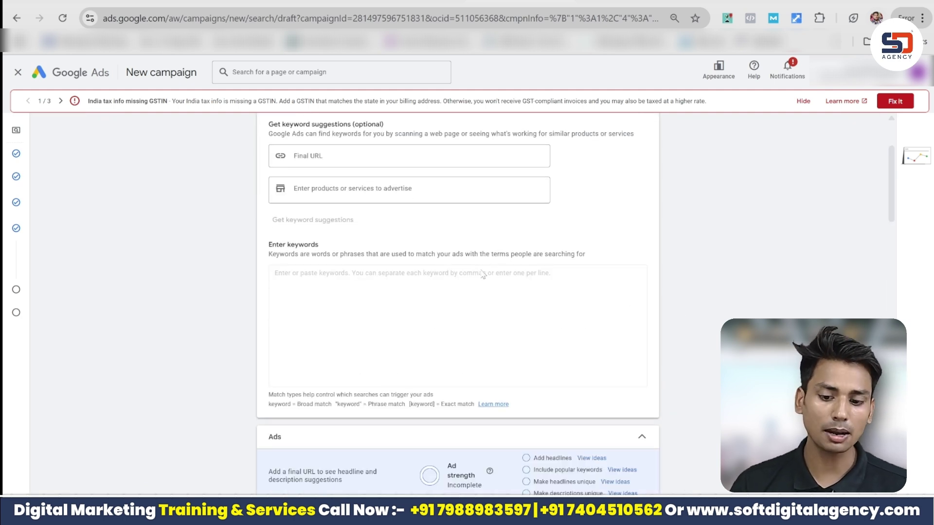
click(465, 278)
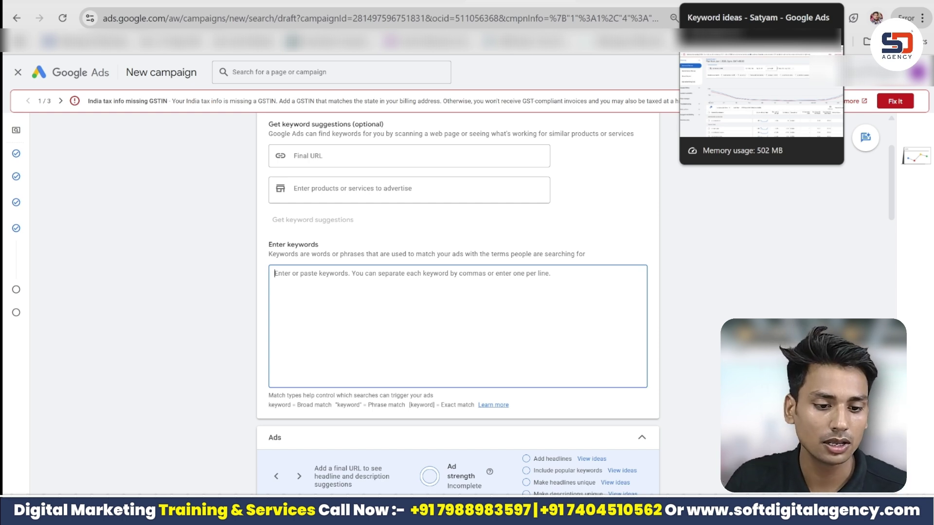
Switch to Keyword Planner and get results for the new keyword "Ac service in delhi" with Discover new keywords.
click(714, 41)
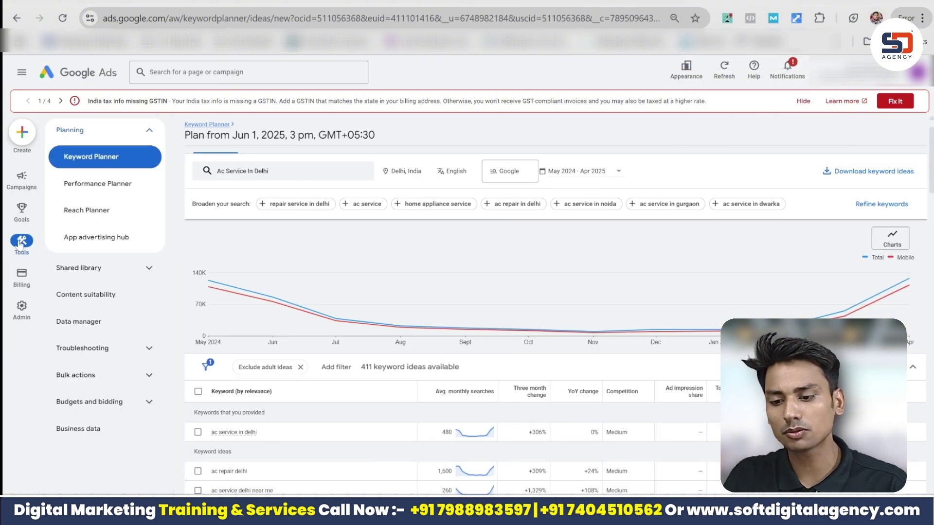
click(119, 160)
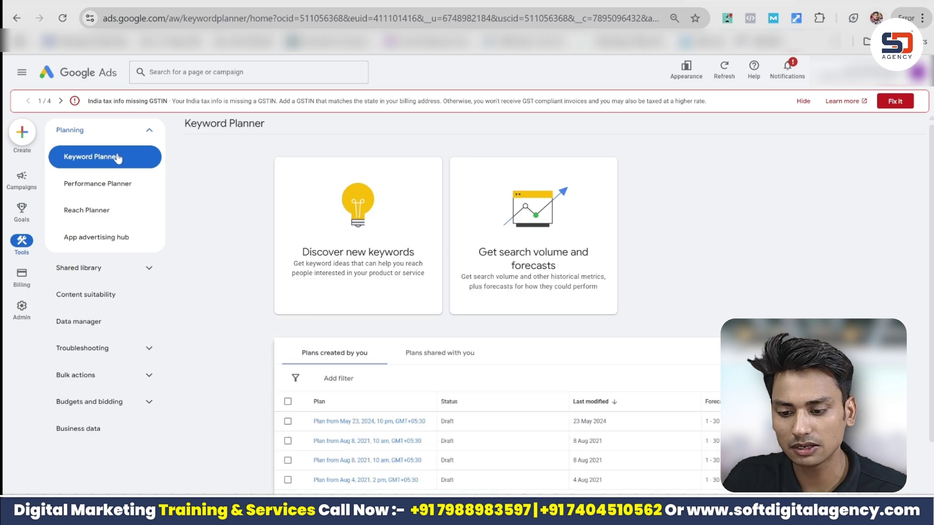
click(343, 195)
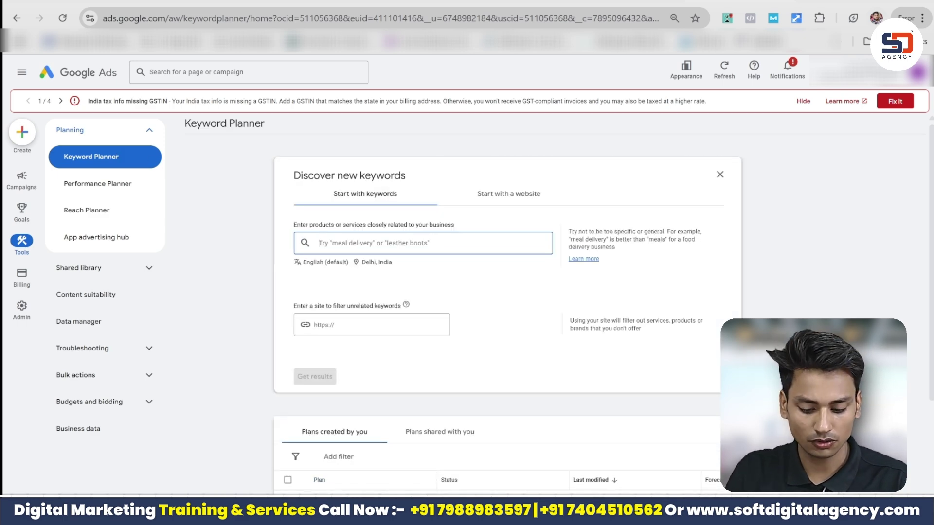
text(Ac service )
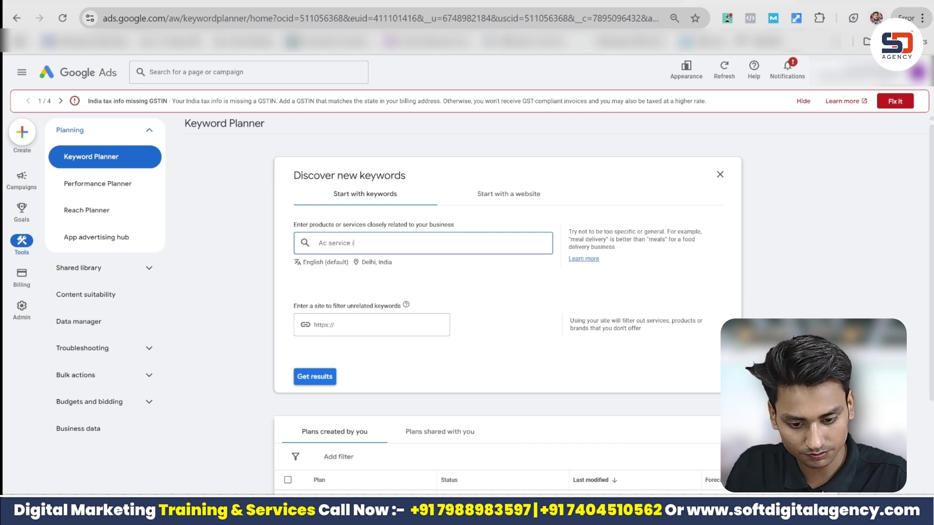
text(in delhi)
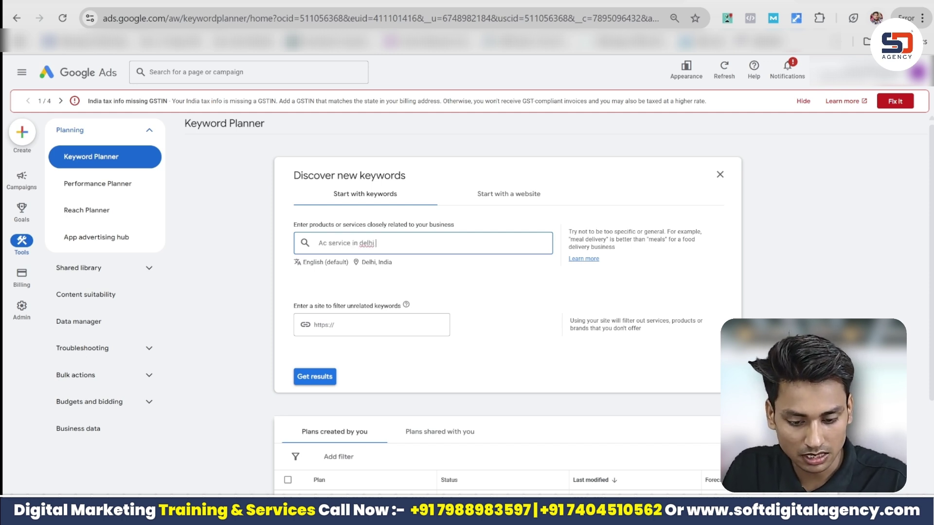
click(322, 377)
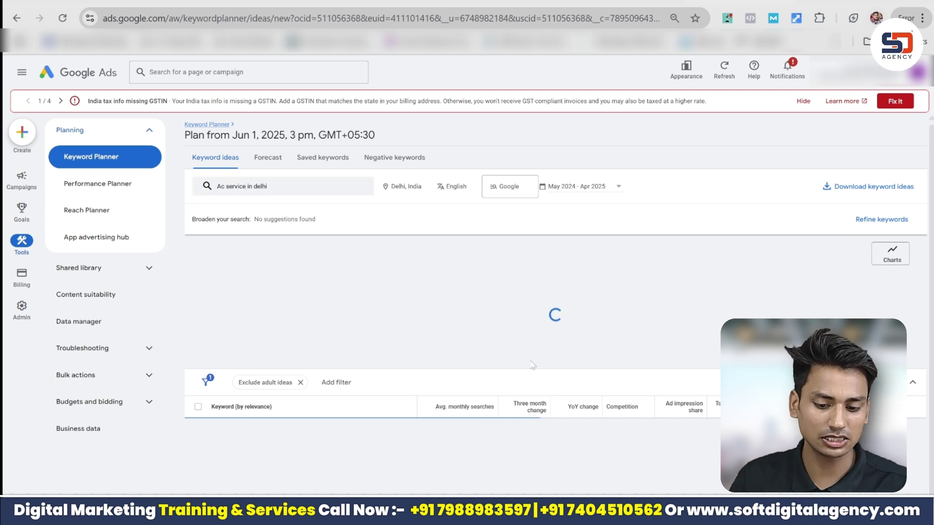
Sort the keyword ideas by average monthly searches and select the top eight, from "ac rental delhi" to "ac repair in delhi ncr".
scroll(554, 340, down, 3)
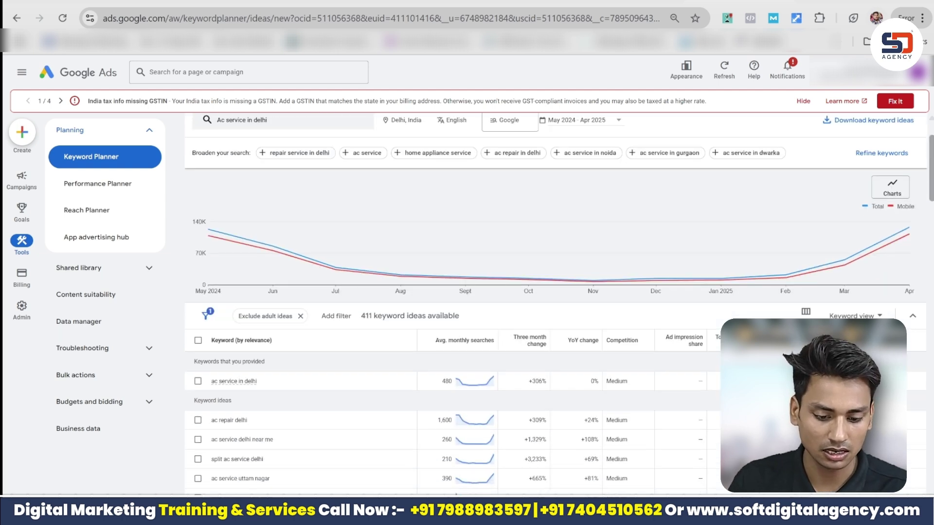
click(477, 292)
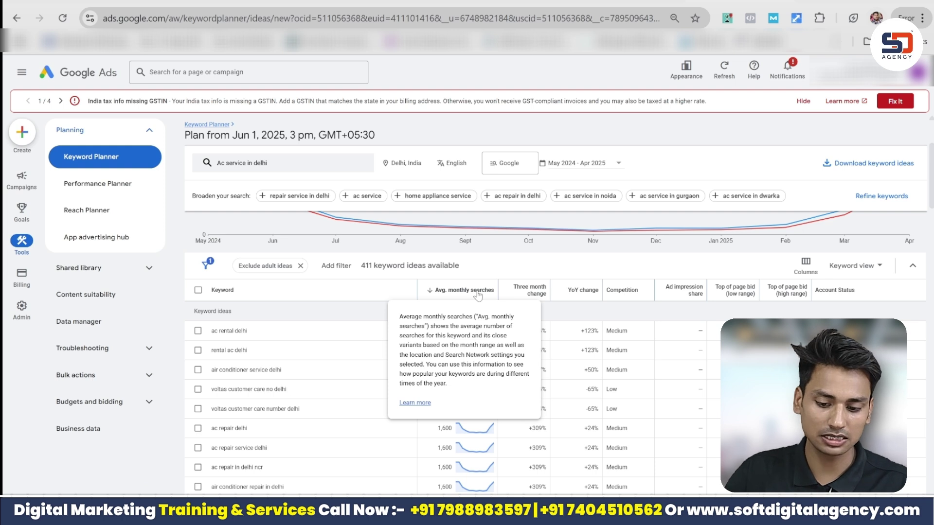
click(197, 330)
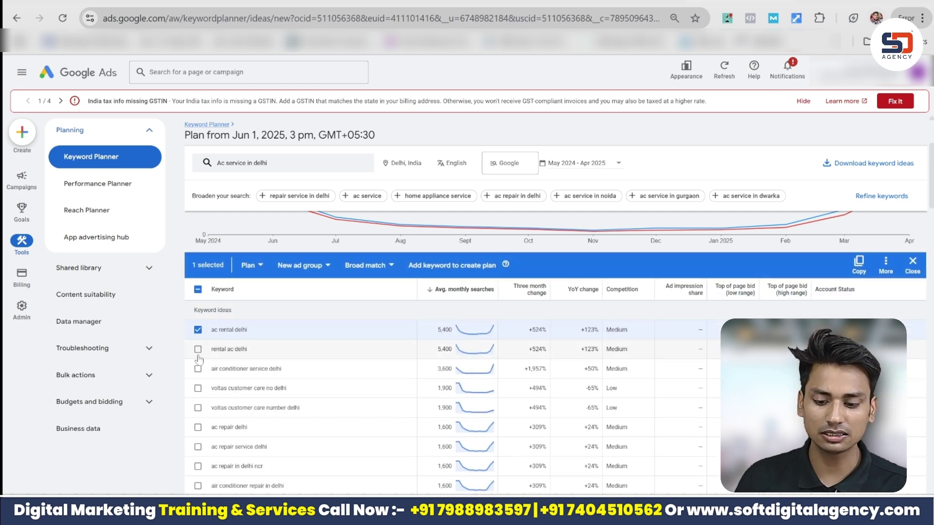
click(198, 349)
click(198, 369)
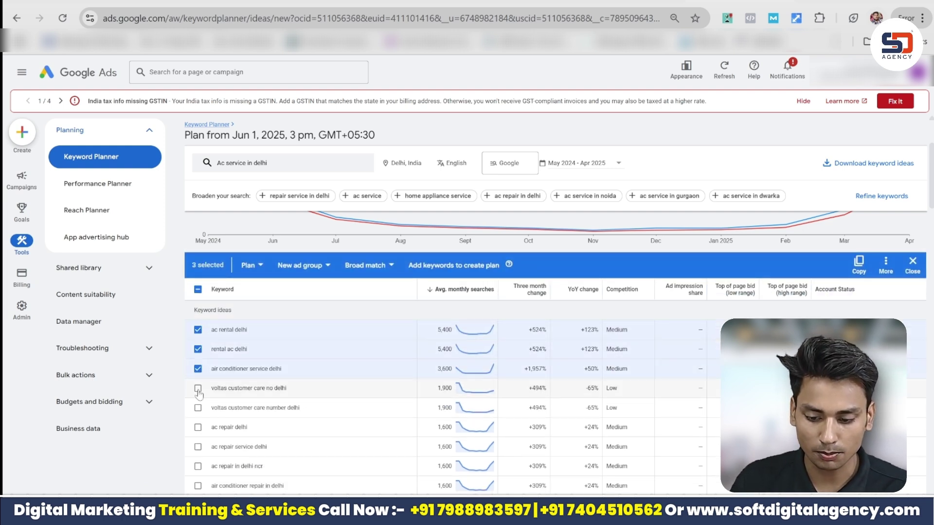
click(197, 388)
click(197, 407)
click(198, 427)
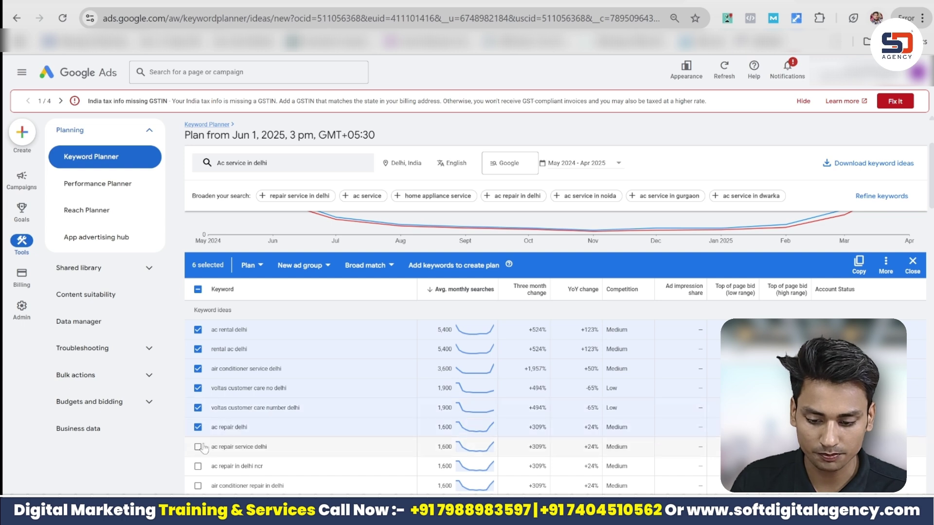
click(197, 447)
click(197, 466)
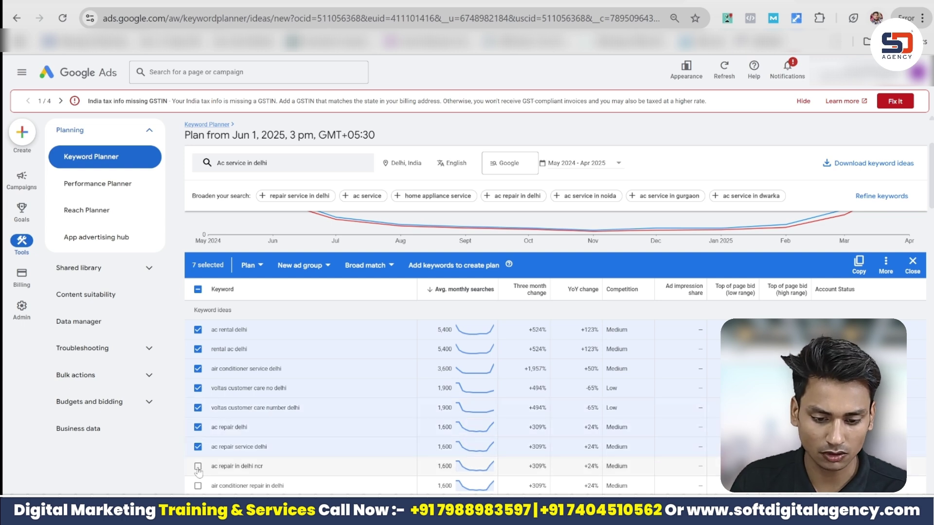
Copy the selected keywords from Keyword Planner and paste them into the keyword entry box of Ad group 1 in the campaign draft.
click(859, 267)
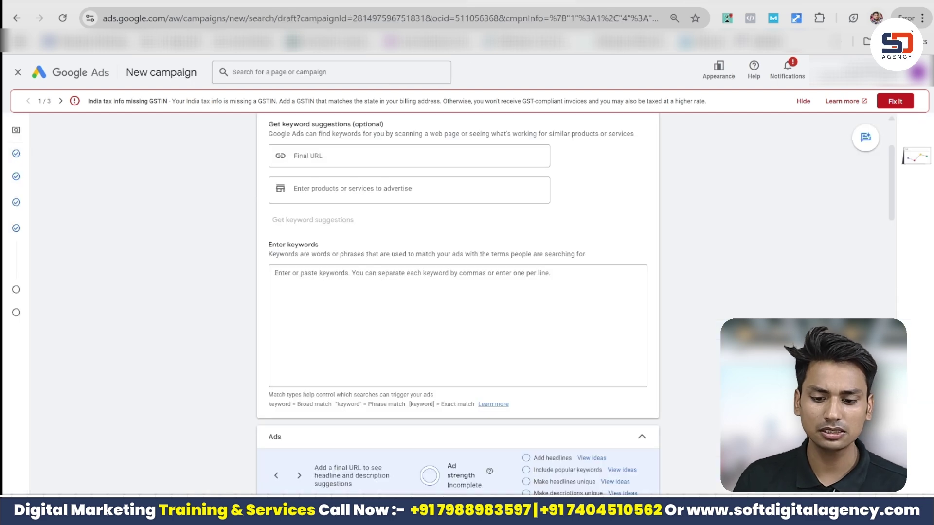
click(366, 273)
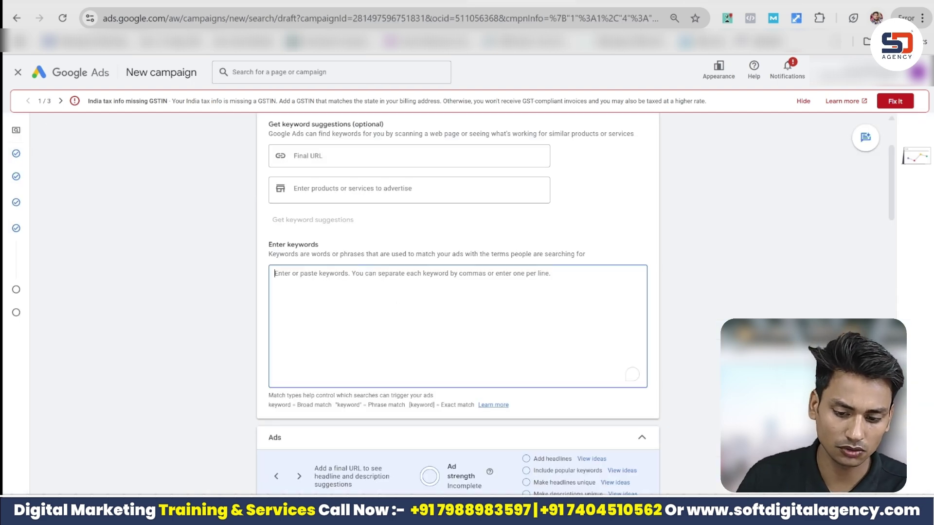
key(ctrl+v)
Delete the empty responsive search ad from the ad group and continue to the budget settings.
scroll(893, 200, down, 20)
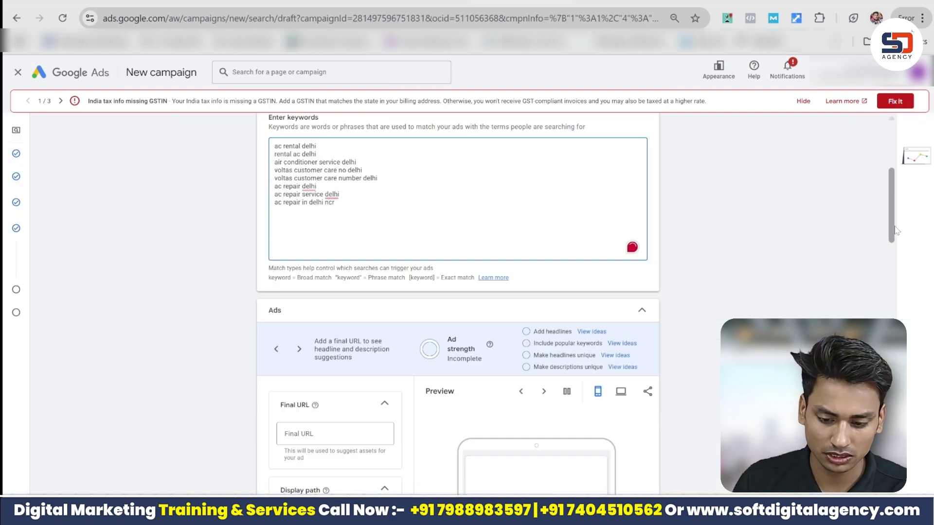
scroll(916, 418, down, 10)
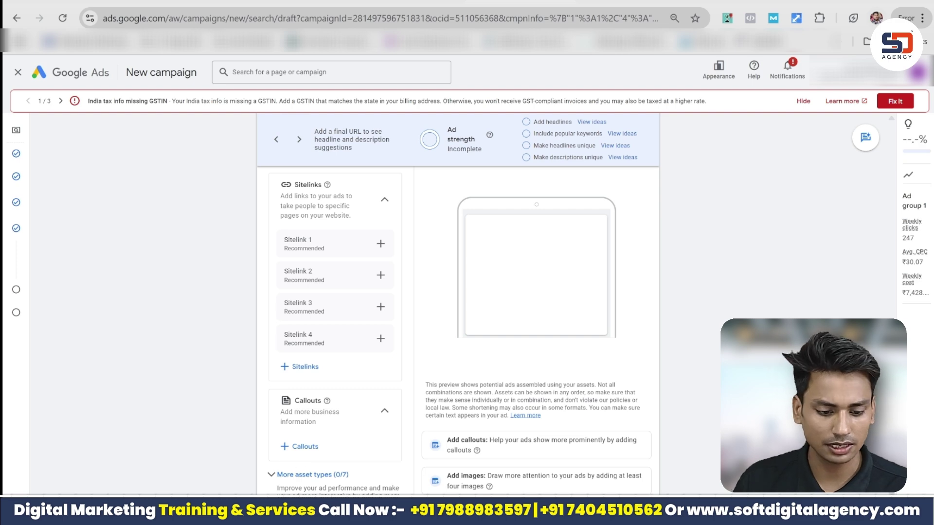
scroll(291, 445, down, 2)
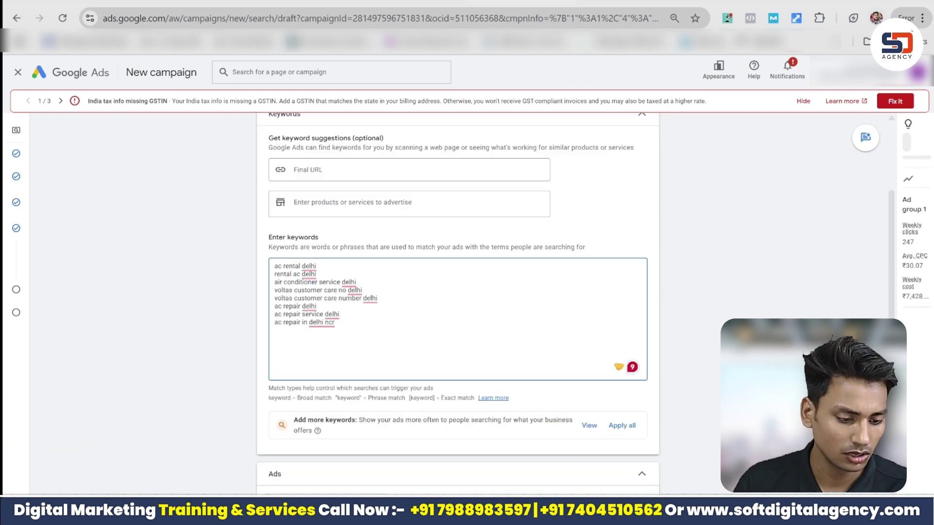
drag(892, 379, 891, 435)
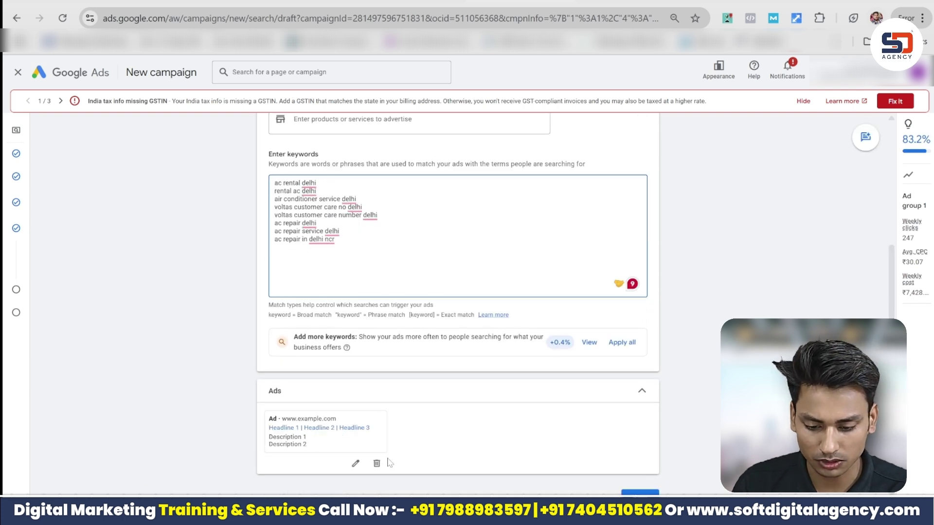
click(435, 477)
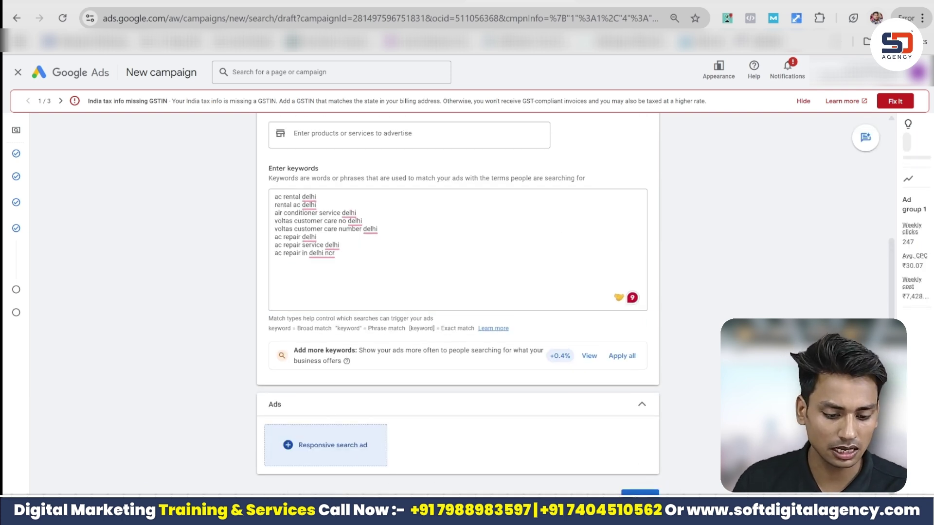
click(640, 492)
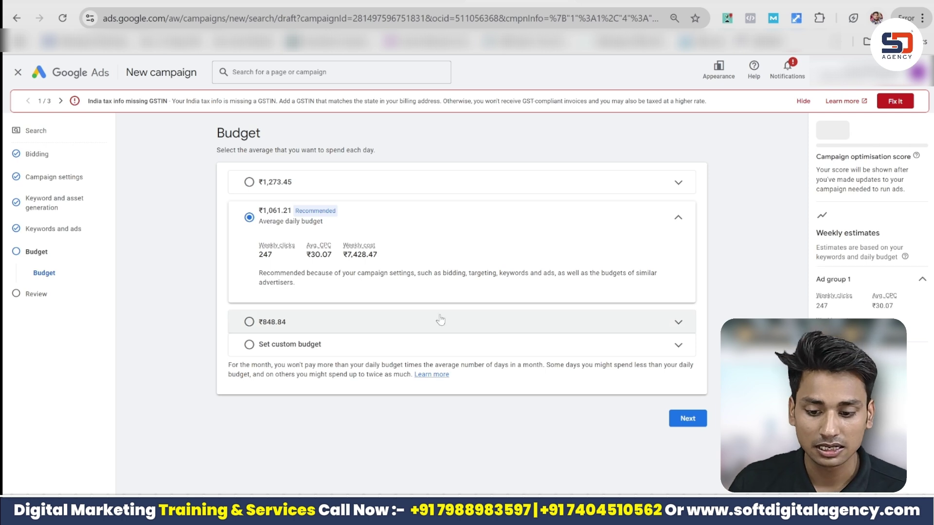
Set a custom average daily budget of ₹2000 for the campaign.
click(362, 347)
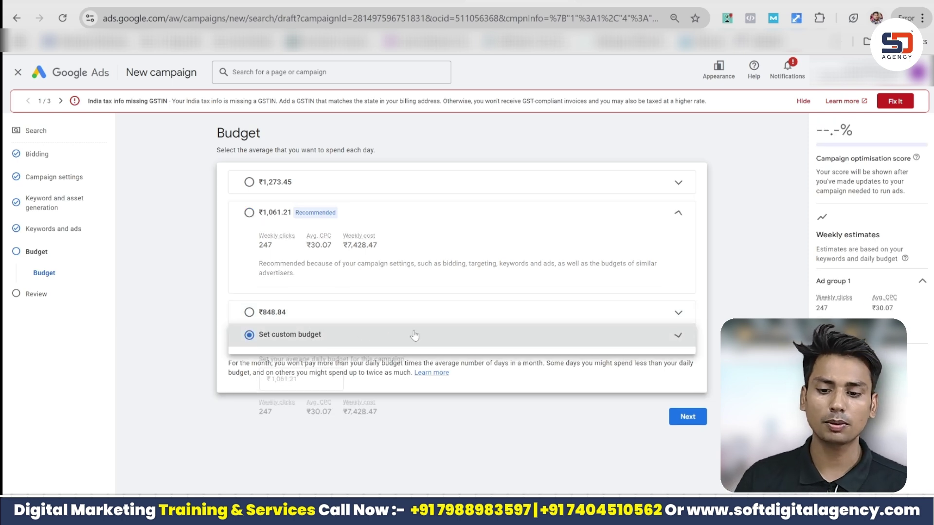
key(BackSpace)
key(BackSpace)
key(BackSpace)
key(BackSpace)
key(BackSpace)
key(BackSpace)
key(BackSpace)
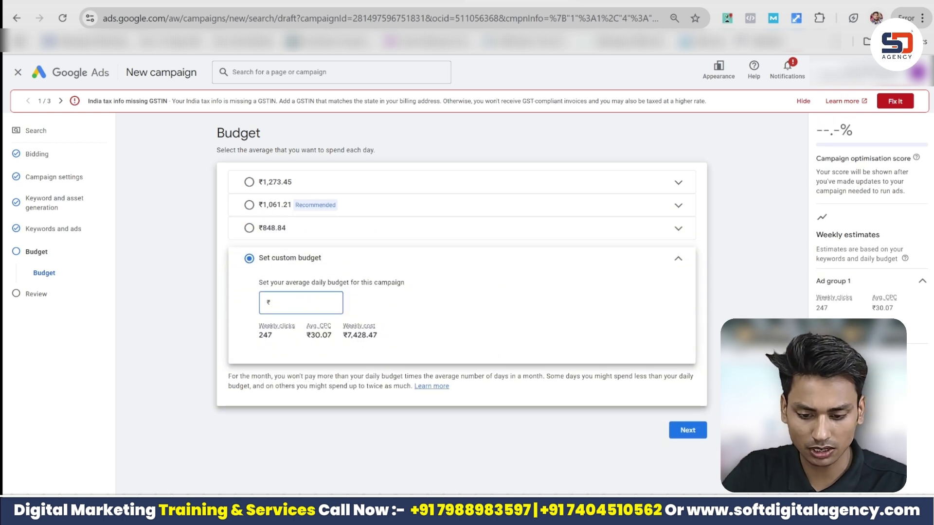
text(2,00)
text(000)
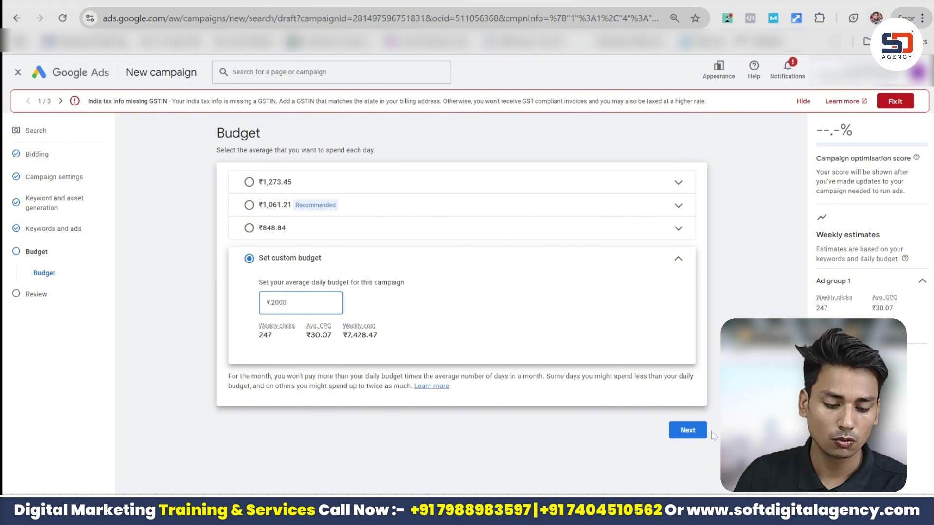
Continue to the campaign review and publish the campaign despite its missing information.
click(690, 434)
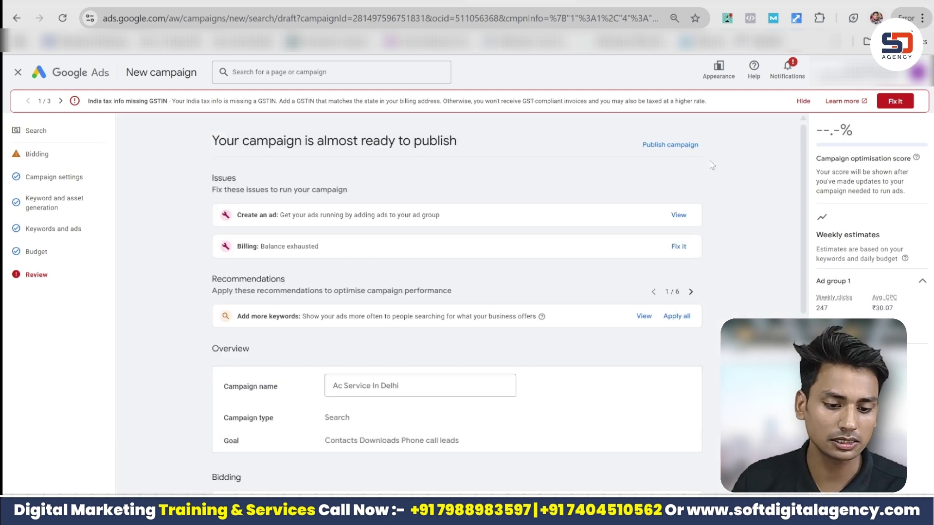
click(683, 152)
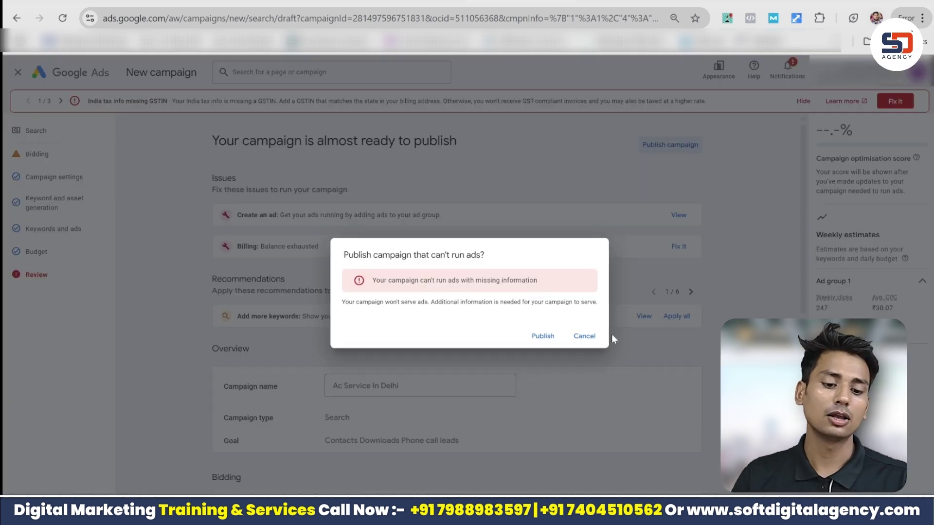
click(544, 338)
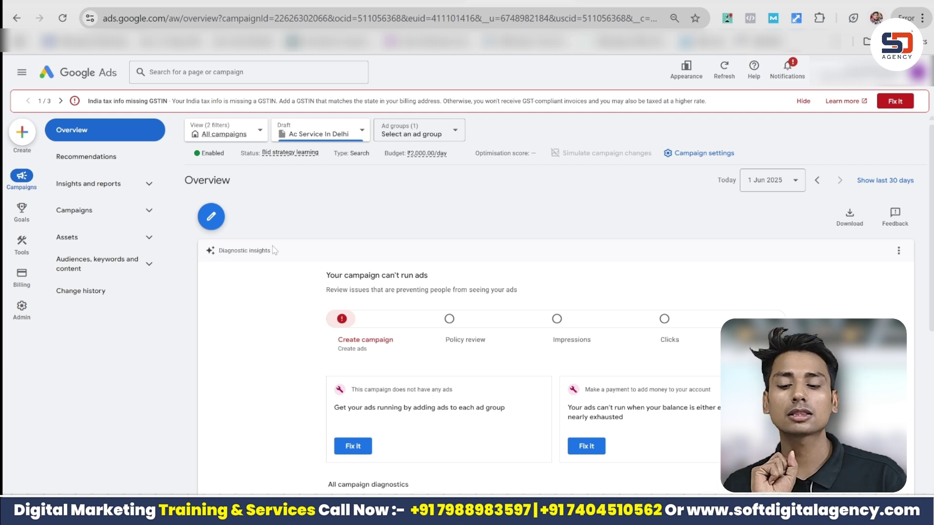
Open the ads list of the Ac Service In Delhi campaign and start a new call ad in Ad group 1.
click(145, 215)
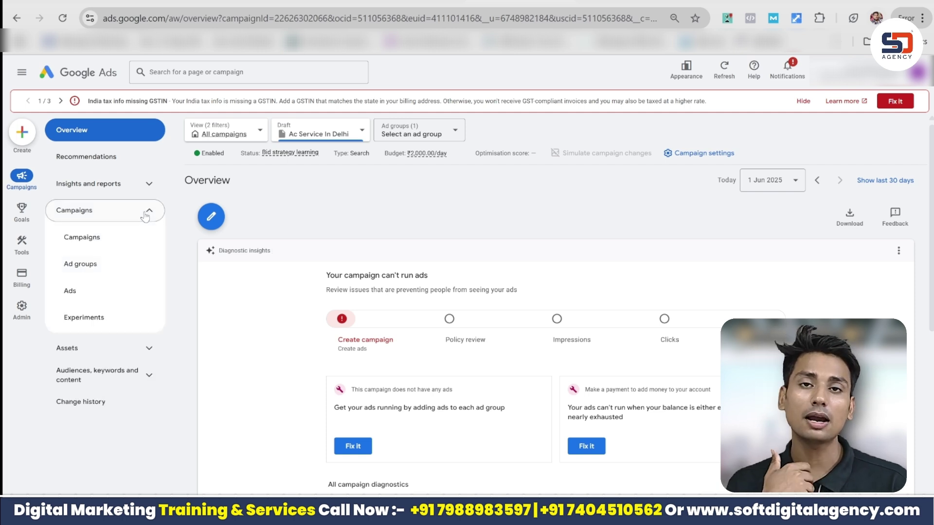
click(151, 211)
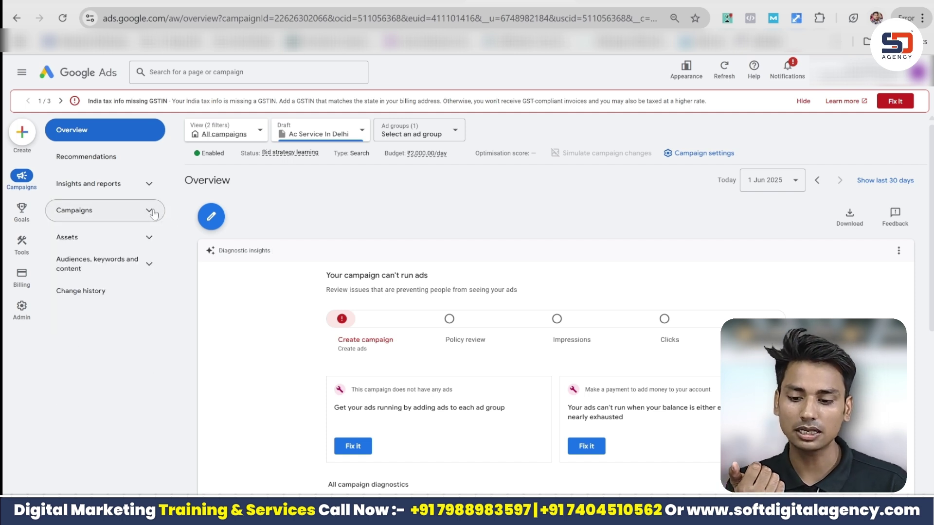
click(152, 212)
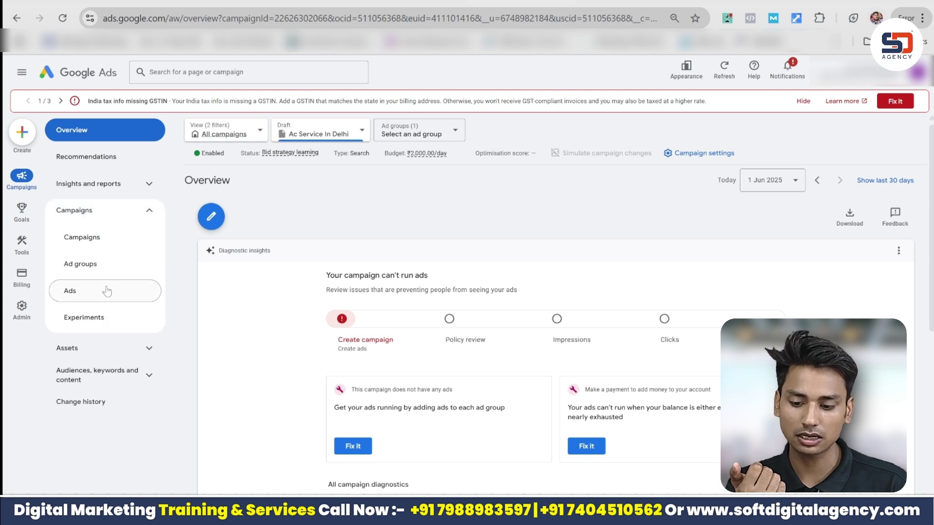
click(107, 291)
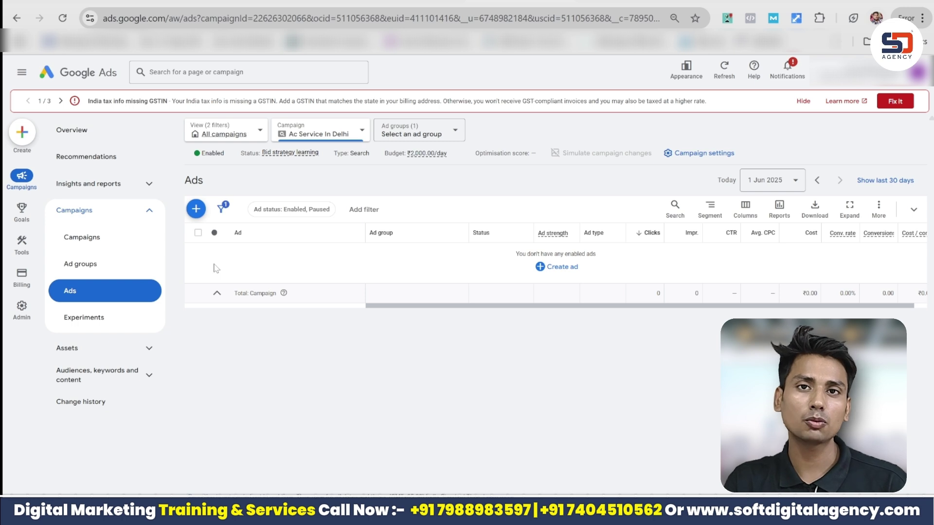
click(196, 209)
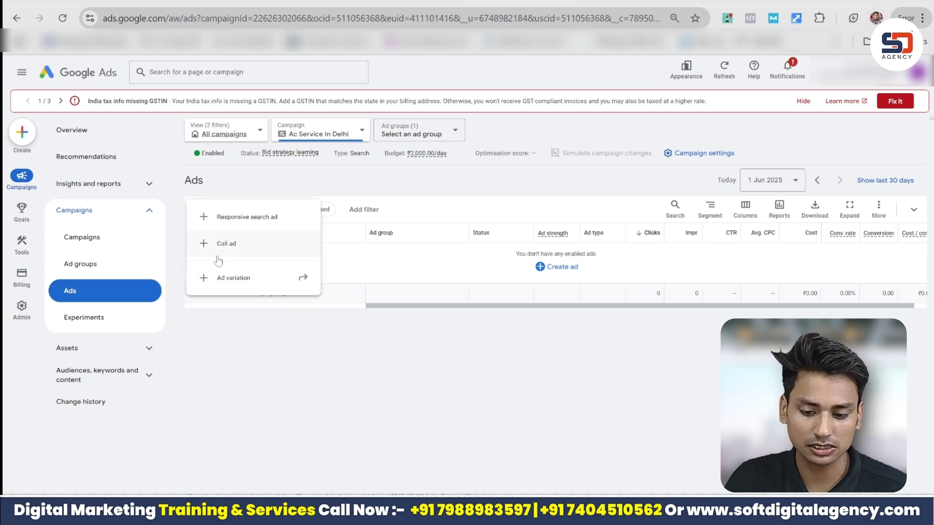
click(252, 247)
click(416, 284)
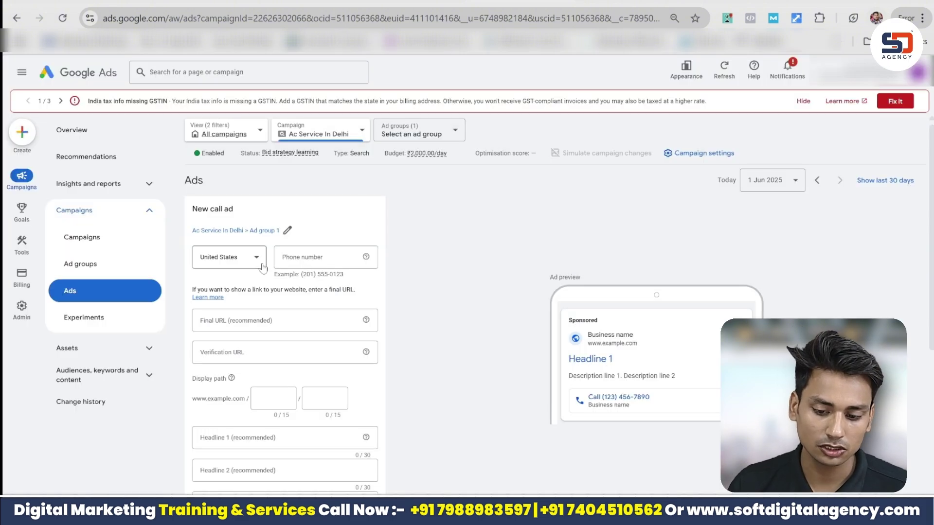
Set the call ad's country to India and enter the business phone number copied from the Trust Crown website.
click(250, 261)
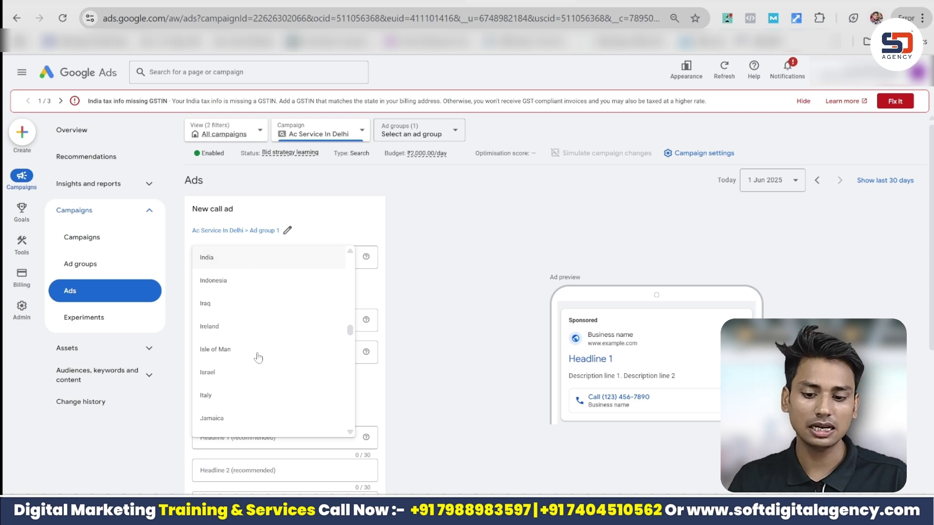
click(283, 261)
click(320, 265)
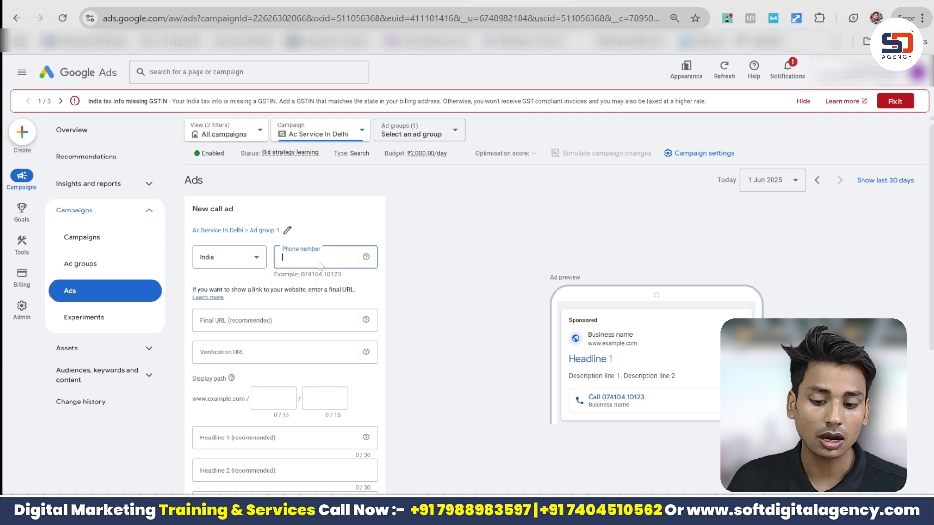
key(ctrl+Tab)
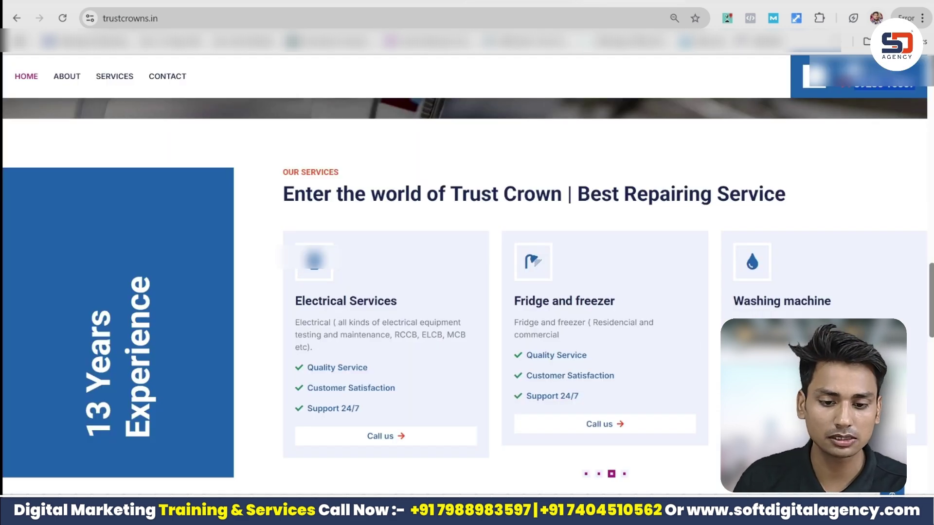
key(ctrl+shift+Tab)
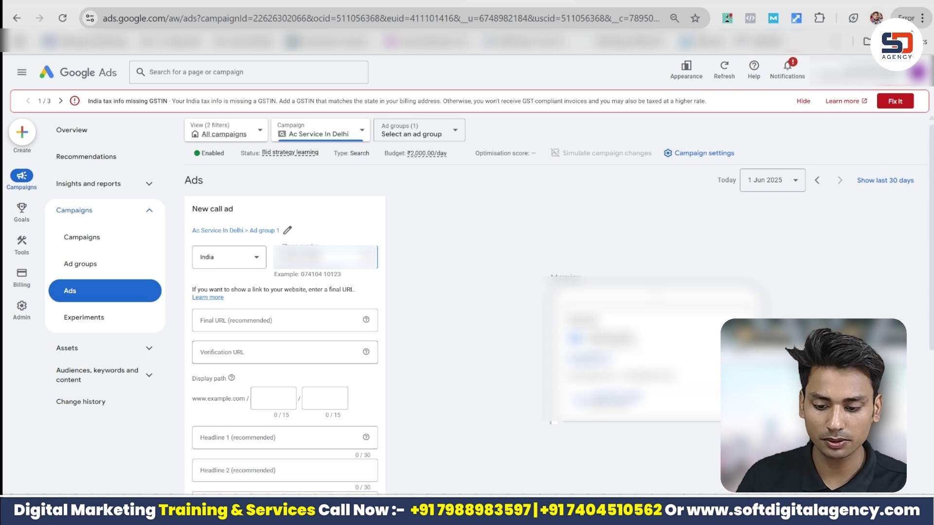
click(272, 352)
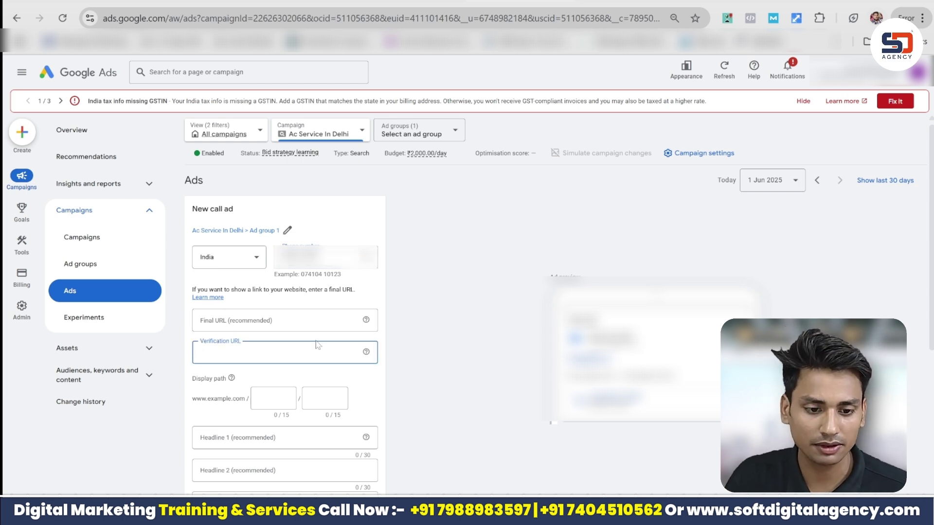
key(ctrl+Tab)
double_click(204, 19)
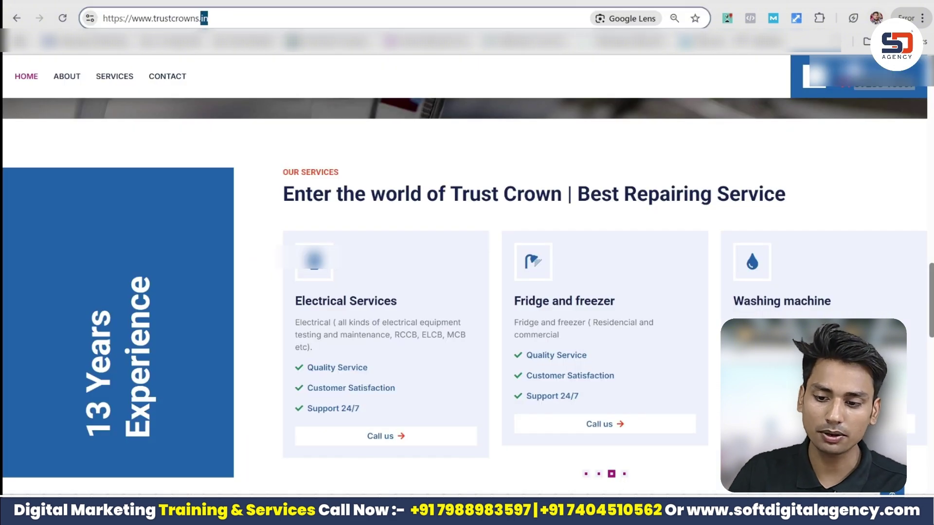
key(ctrl+a)
key(ctrl+c)
key(ctrl+shift+Tab)
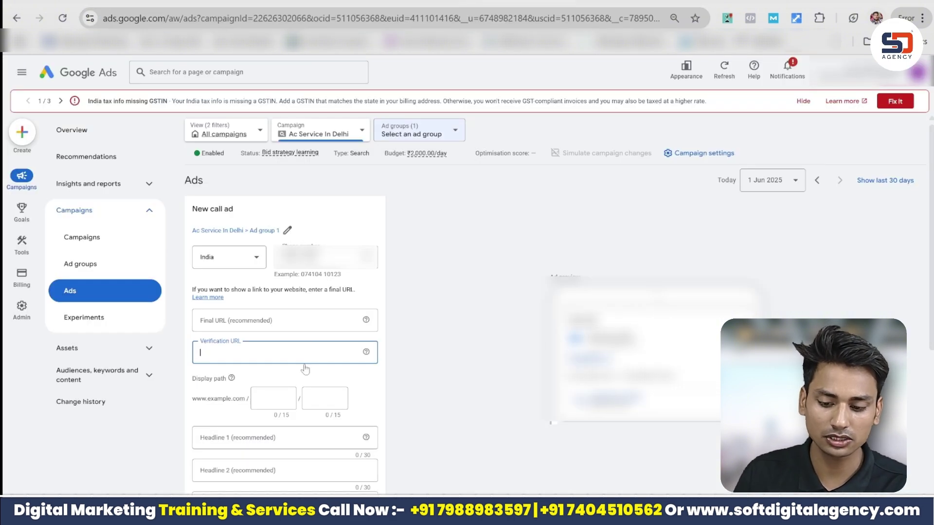
key(ctrl+v)
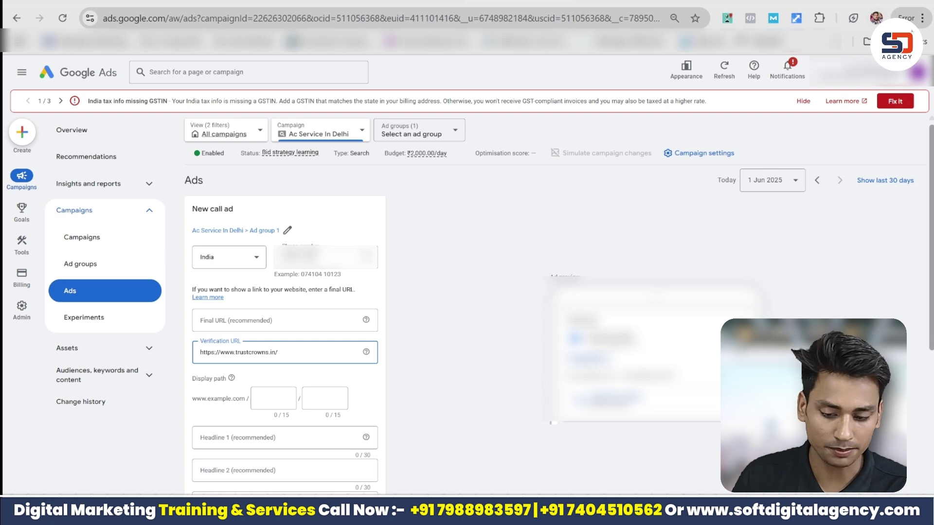
Set the call ad's display path to "ac service" and "in delhi".
scroll(264, 296, down, 2)
click(264, 298)
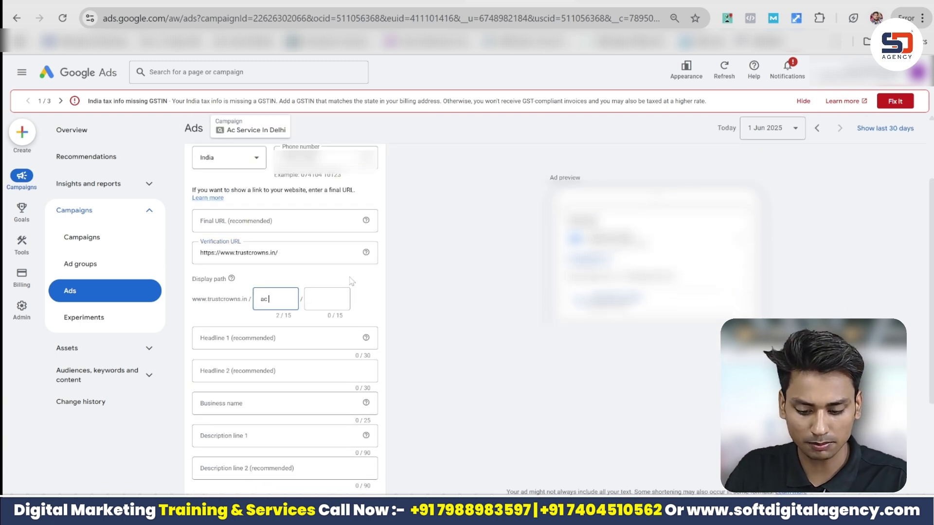
text(ac service)
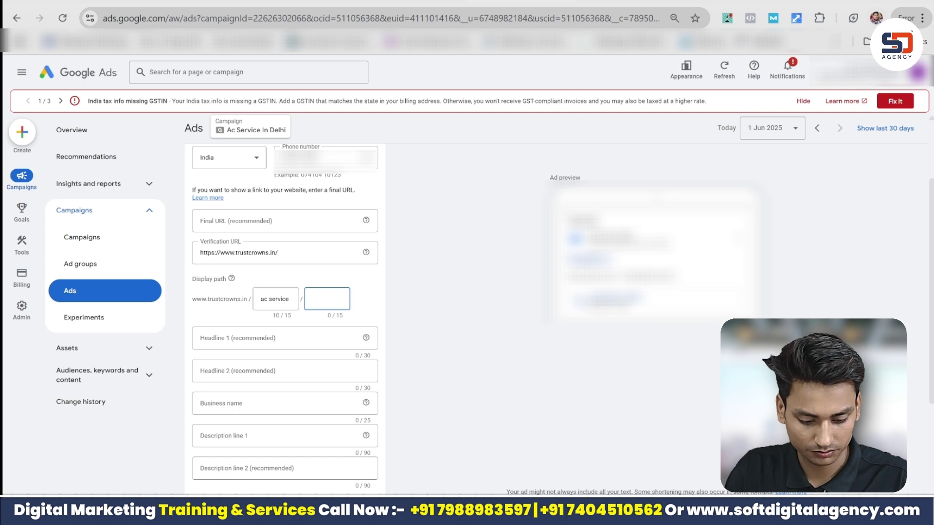
text(in delhi)
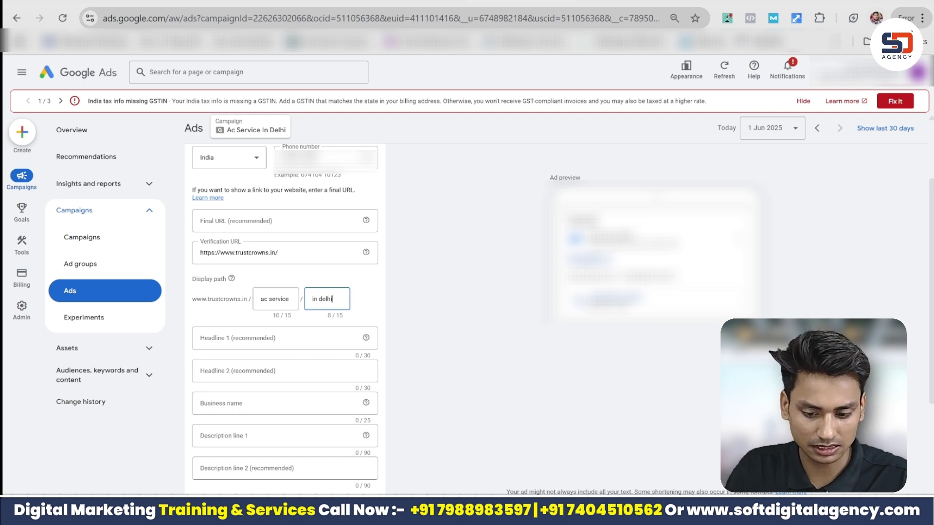
Enter "Call Now For Ac Service" as the call ad's Headline 1.
scroll(284, 316, down, 3)
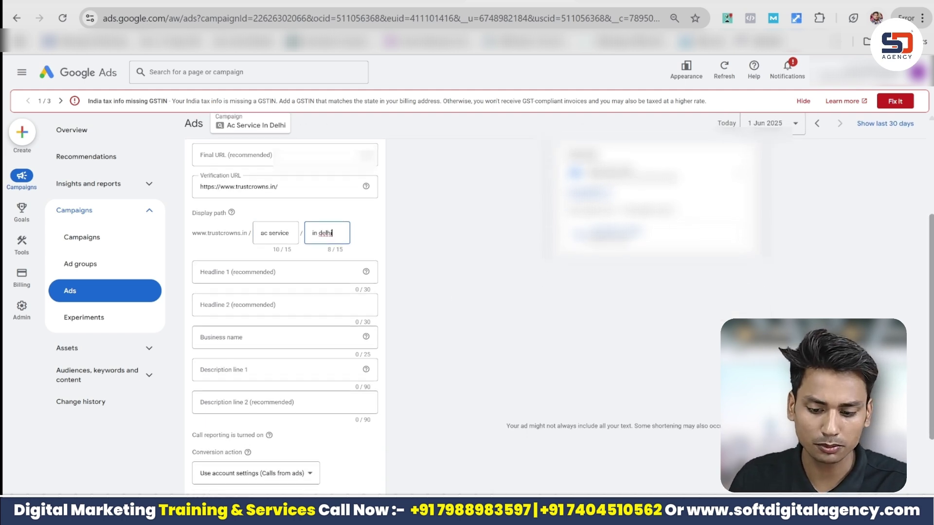
click(278, 217)
text(Cal)
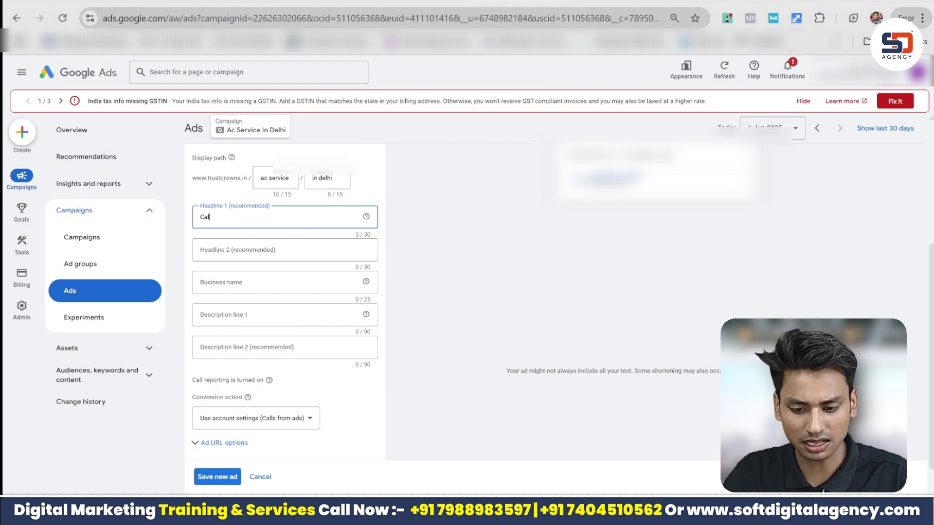
text(l Now For Ac Ser)
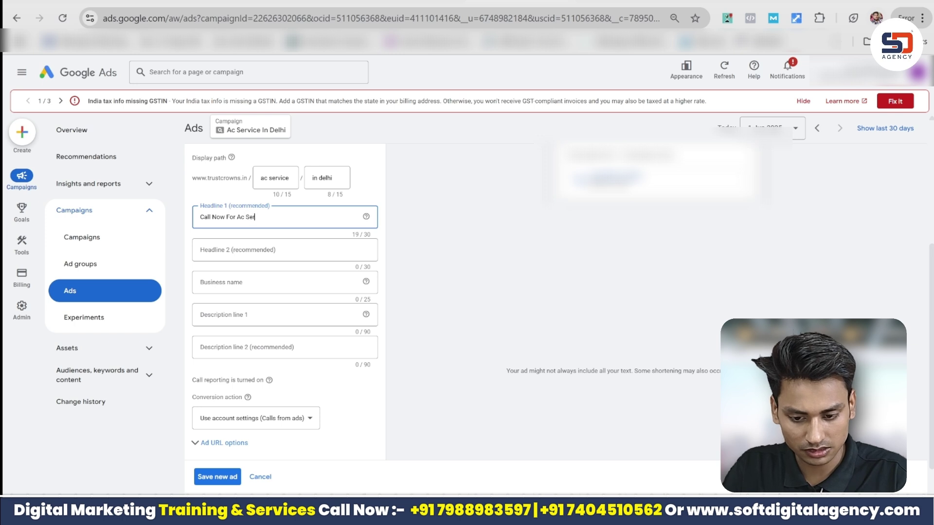
text(vice In Del)
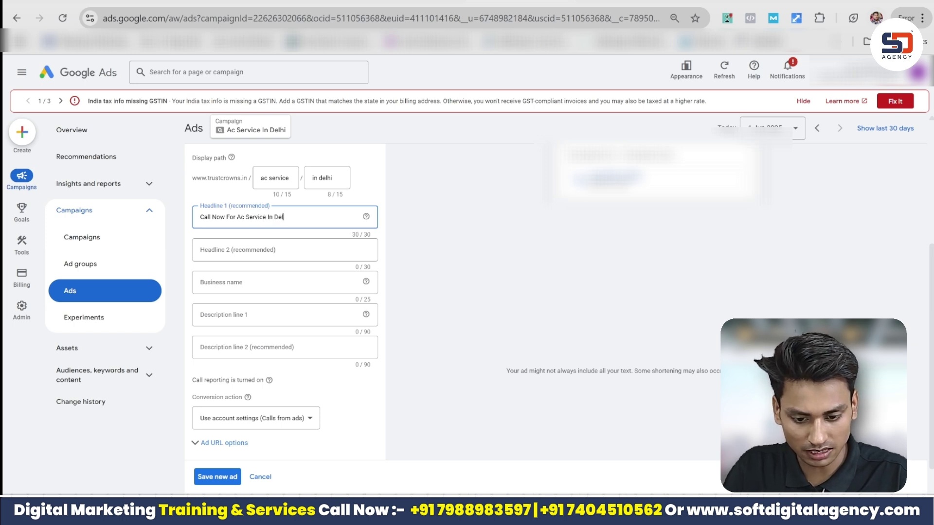
text(hi)
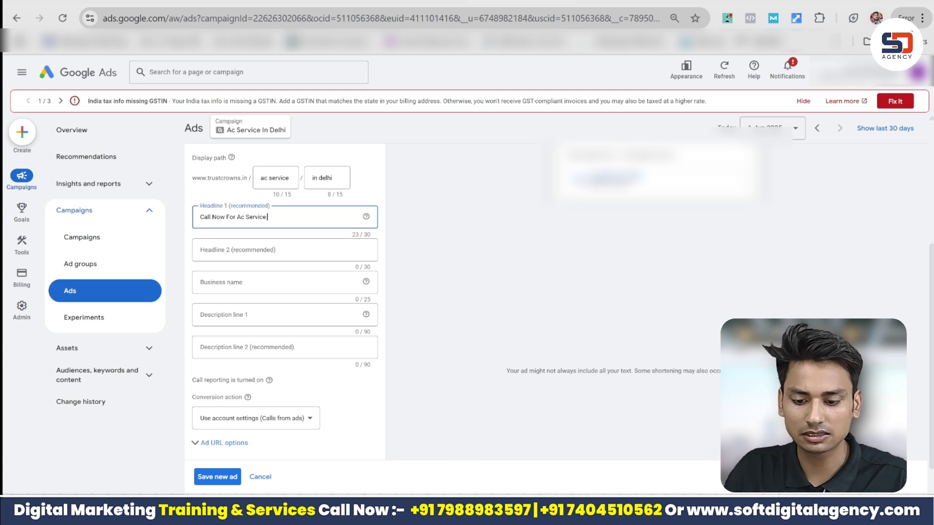
Enter "Chaep Ac Service In Dlehi" as Headline 2 and "Trust Crown" as the business name of the call ad.
click(238, 258)
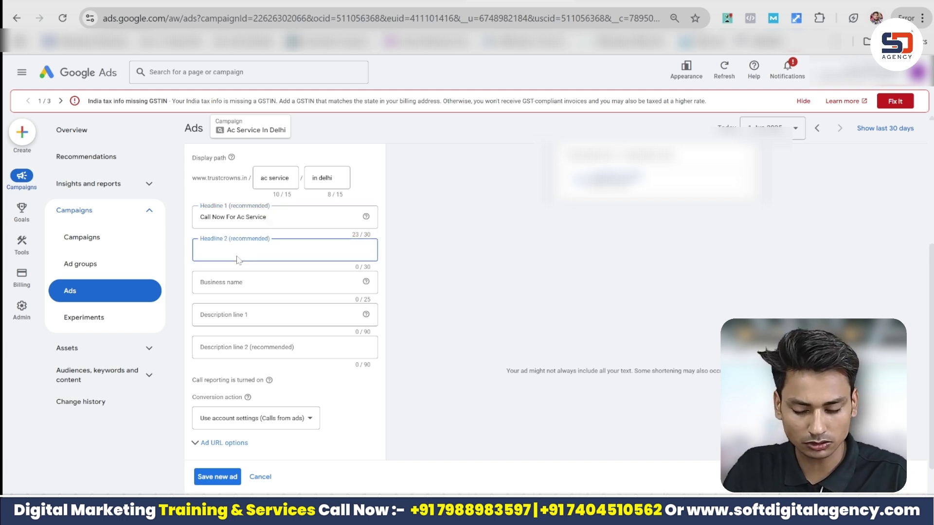
text(Chaep Ac)
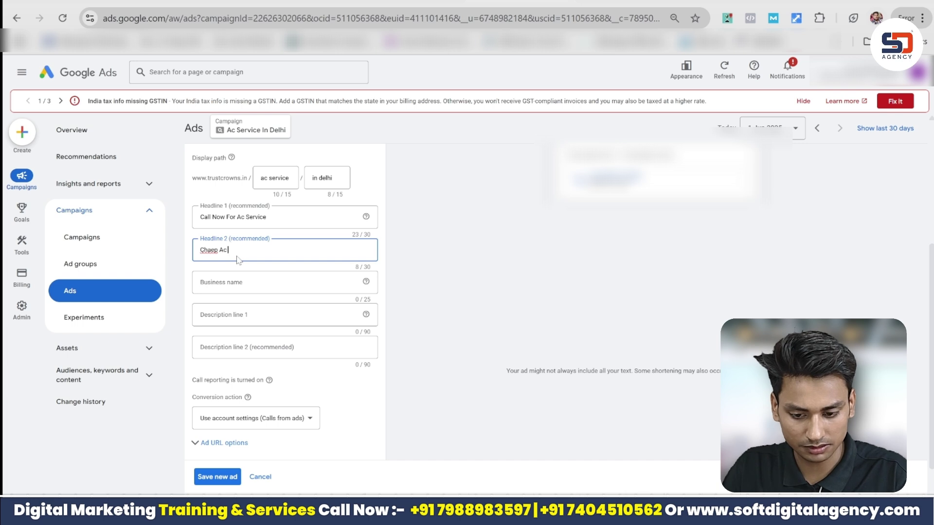
text( Service In D)
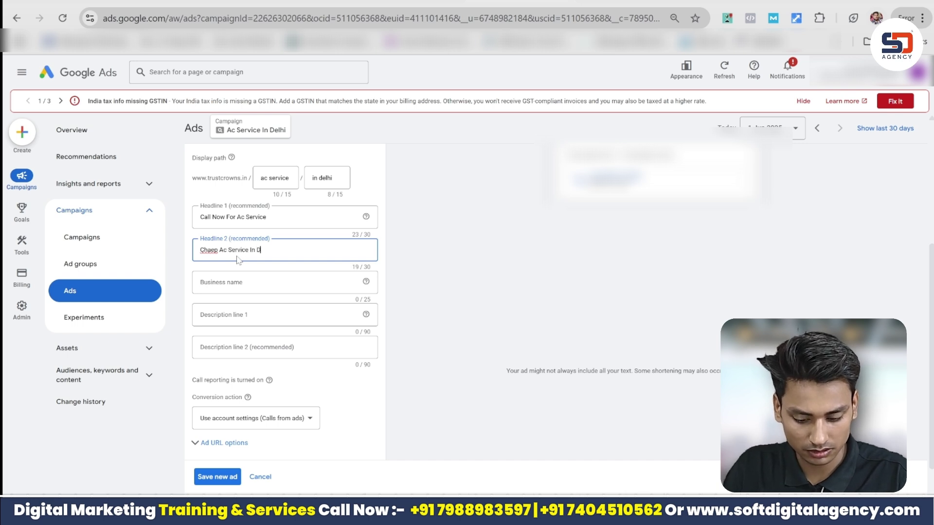
text(lehi)
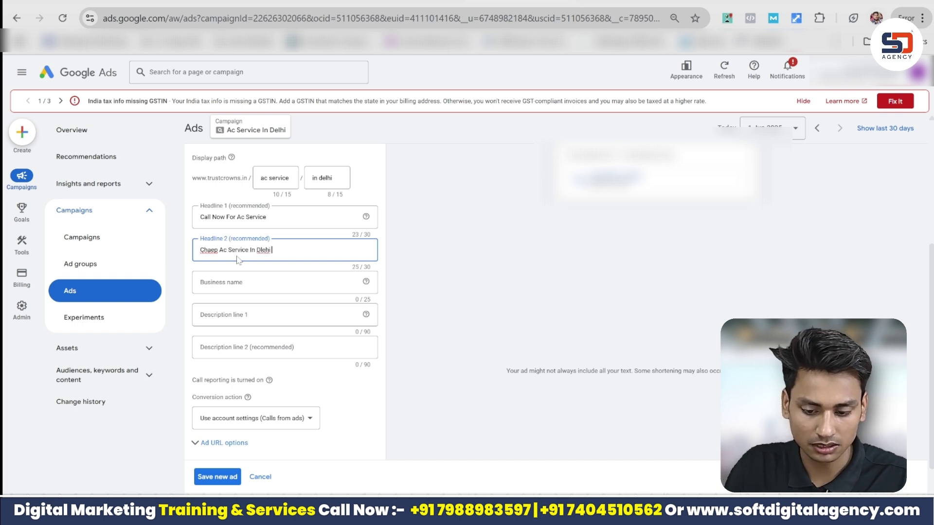
click(237, 291)
text(Trust)
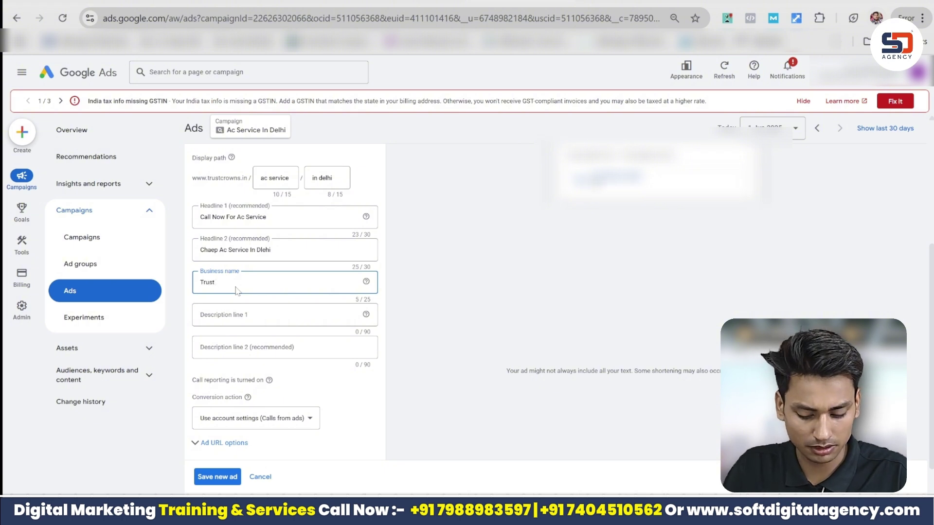
text( Crown)
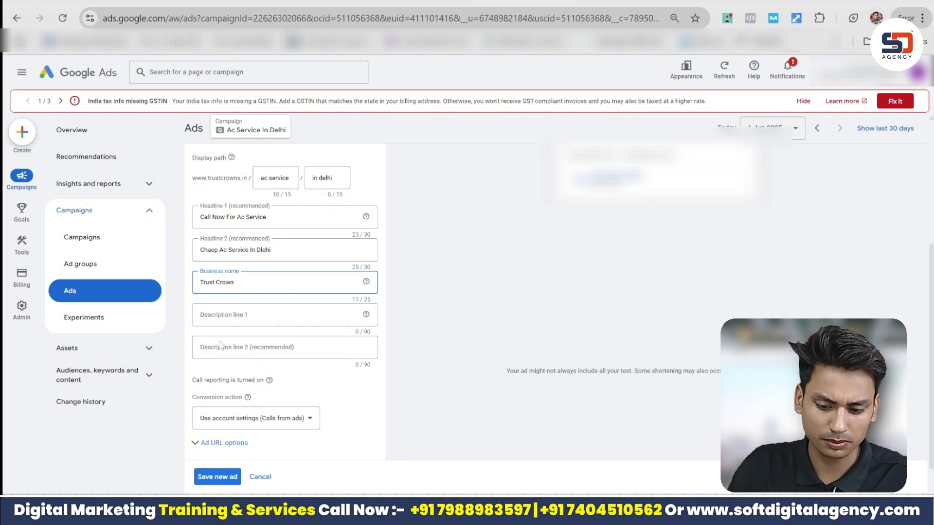
Enter "Call Now For Taxi Service In Delhi" as the call ad's Description line 1.
click(232, 321)
text(q)
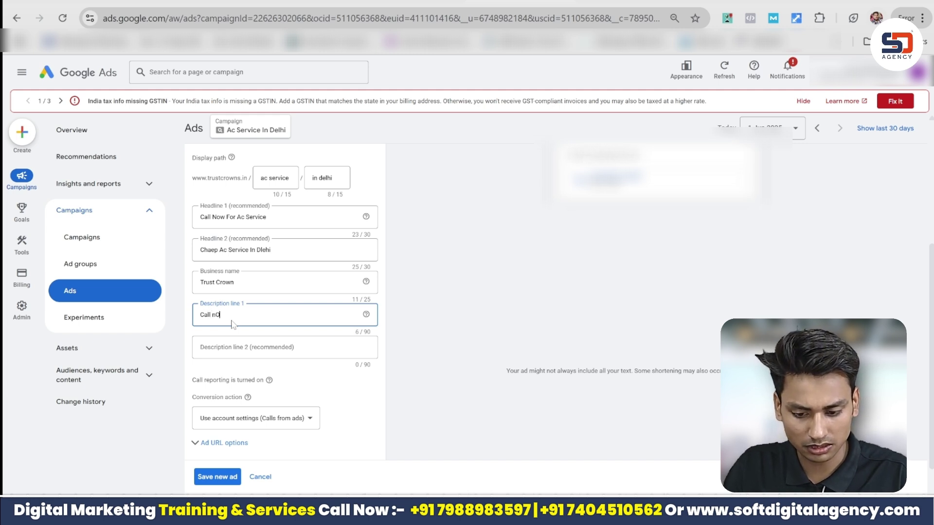
key(BackSpace)
key(BackSpace)
key(BackSpace)
text(M)
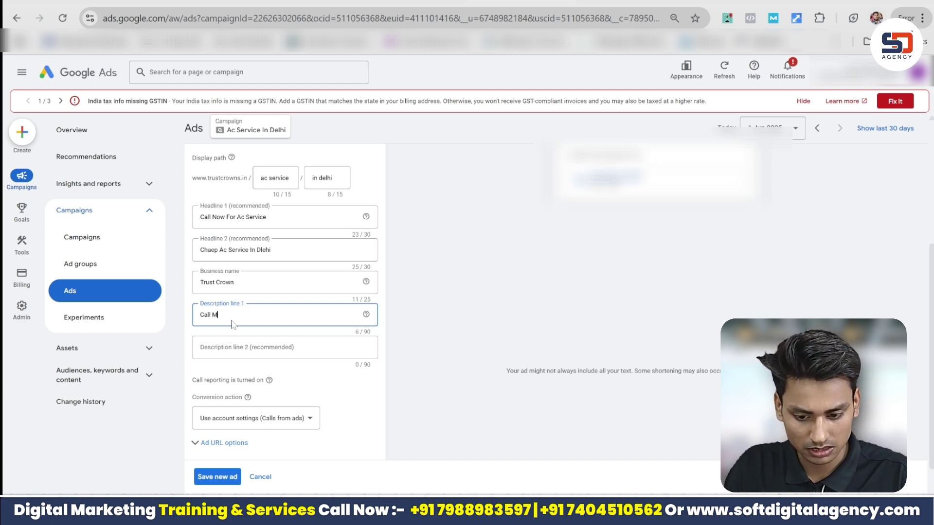
key(BackSpace)
text(Now)
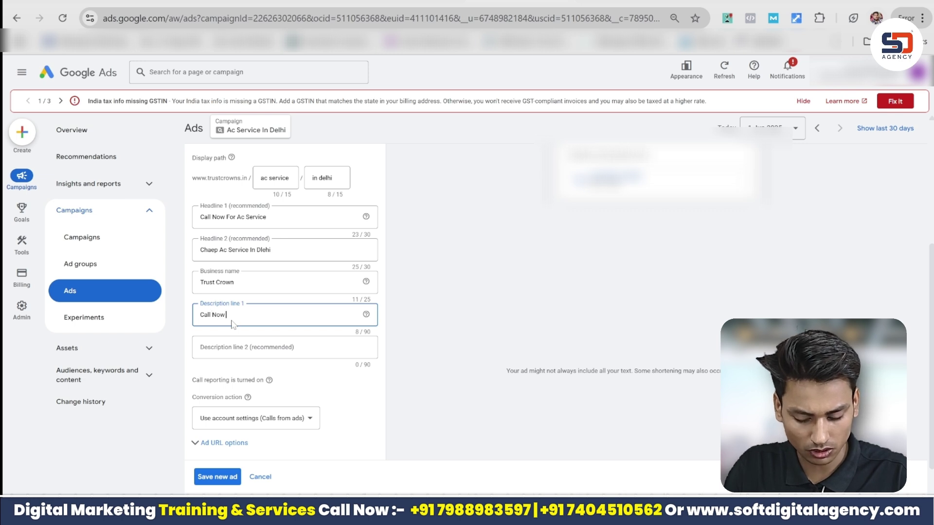
text( For Taxi S)
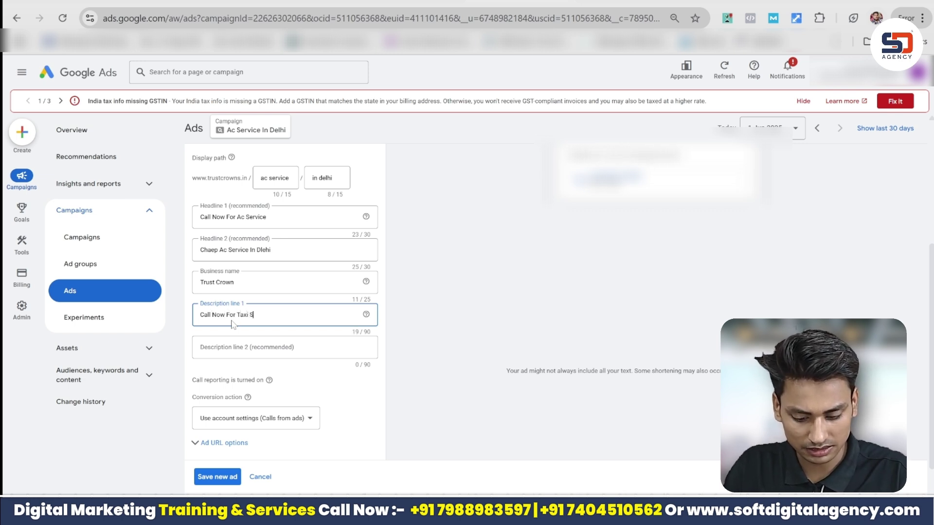
text(ervice In)
text(Delhi)
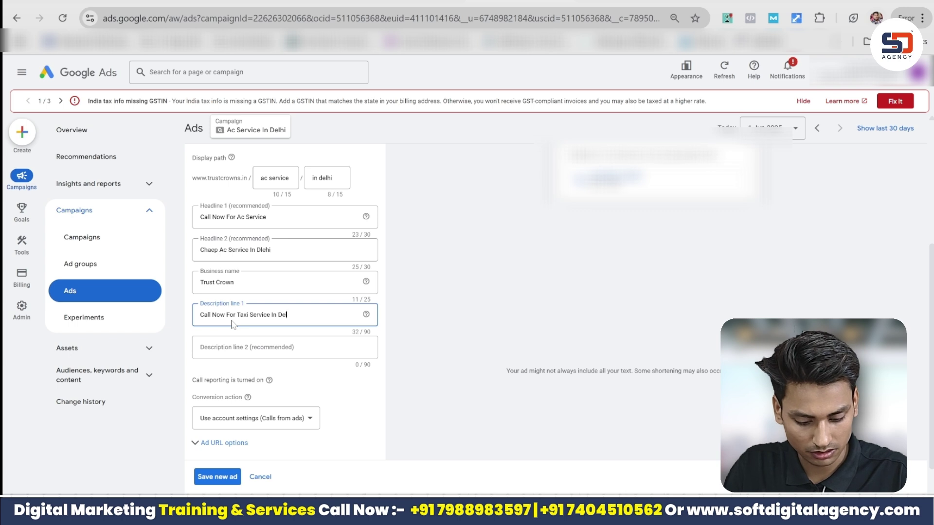
Enter "Trust Crown is the best ac service in delhi" as the call ad's Description line 2.
click(221, 356)
text(Trust Crown  is)
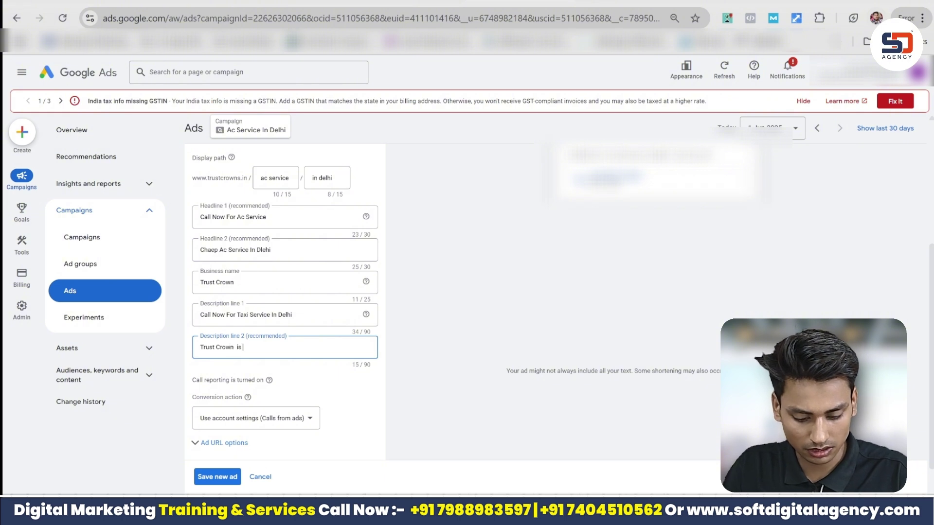
text( the)
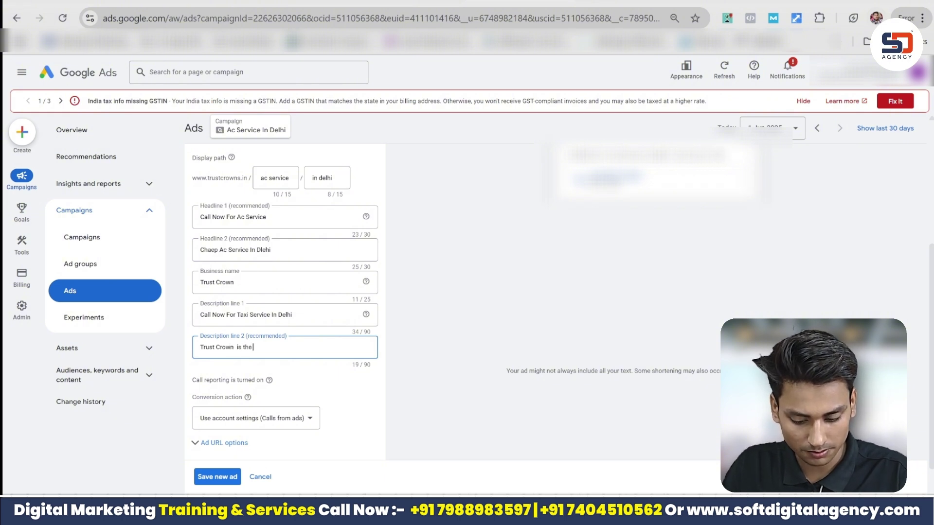
text( best ac ser)
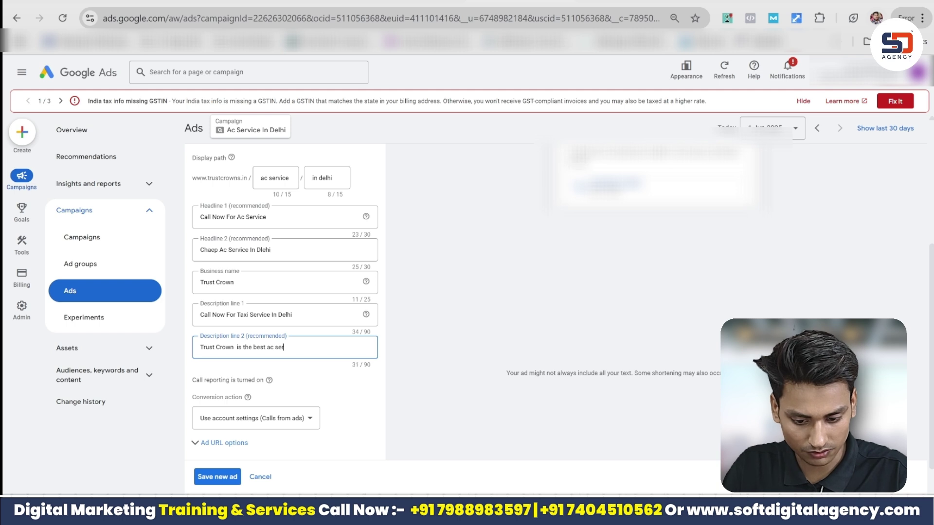
text( dle)
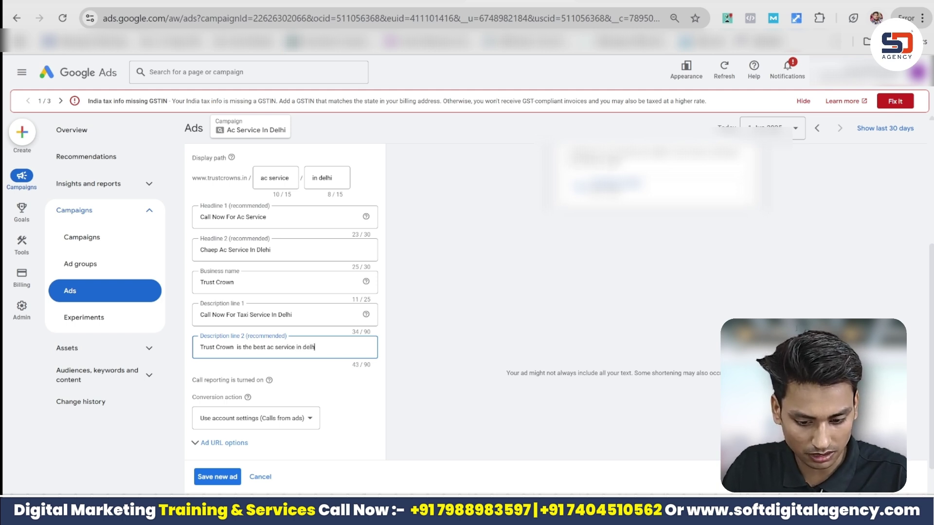
text(i)
Choose Ac Service as the call ad's conversion action and save the new ad.
click(265, 419)
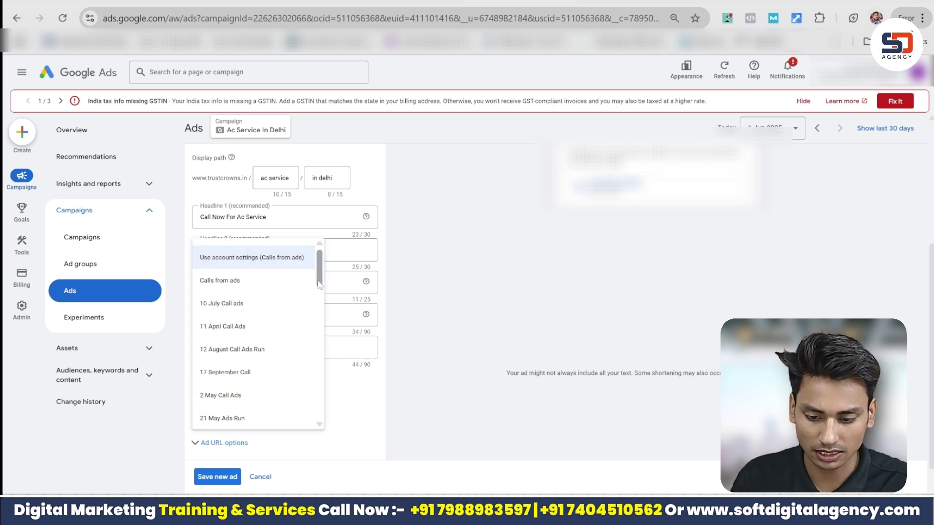
drag(320, 284, 320, 411)
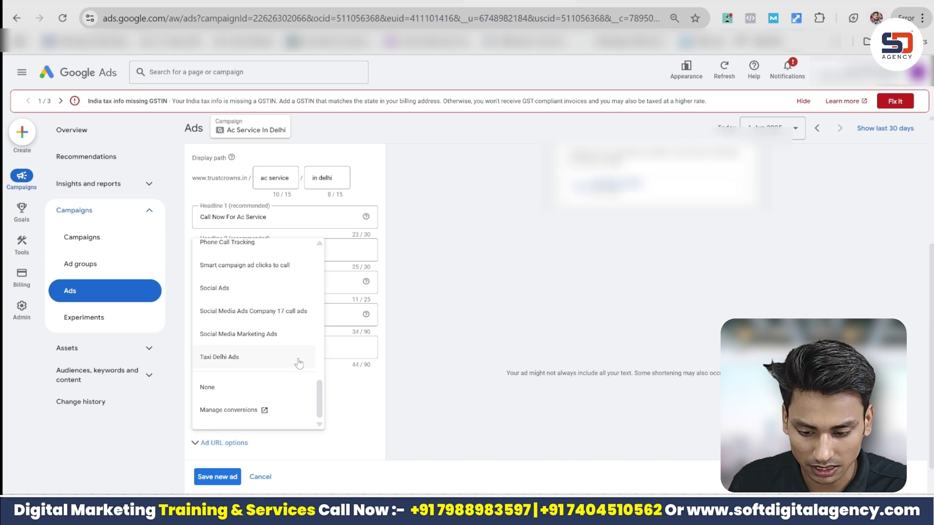
scroll(275, 297, up, 10)
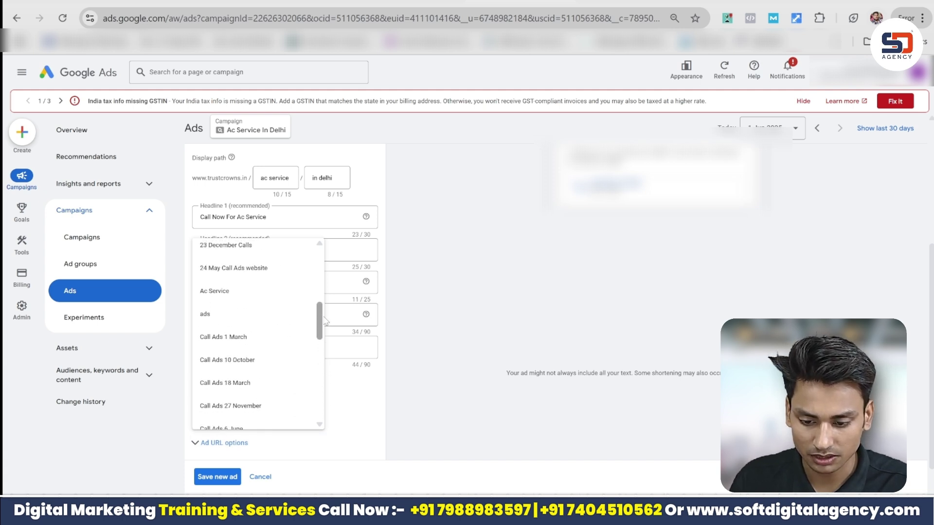
click(275, 297)
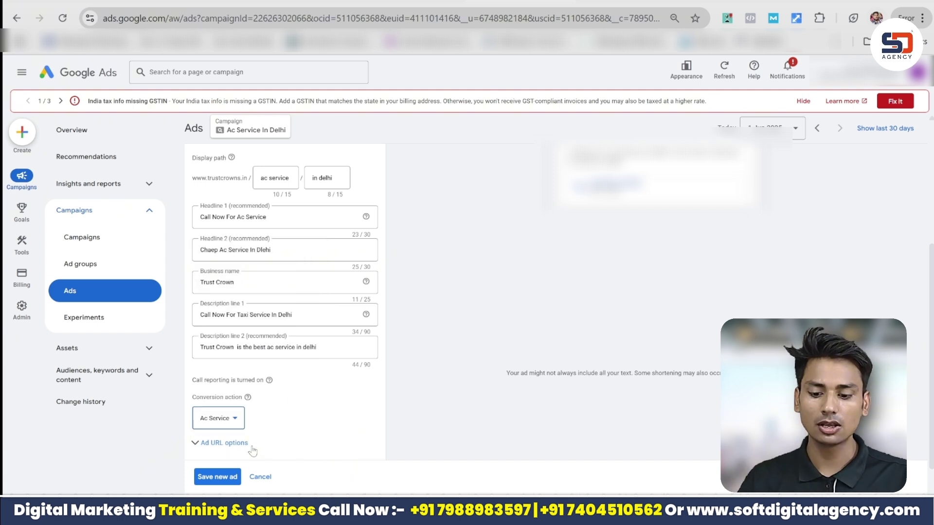
click(211, 479)
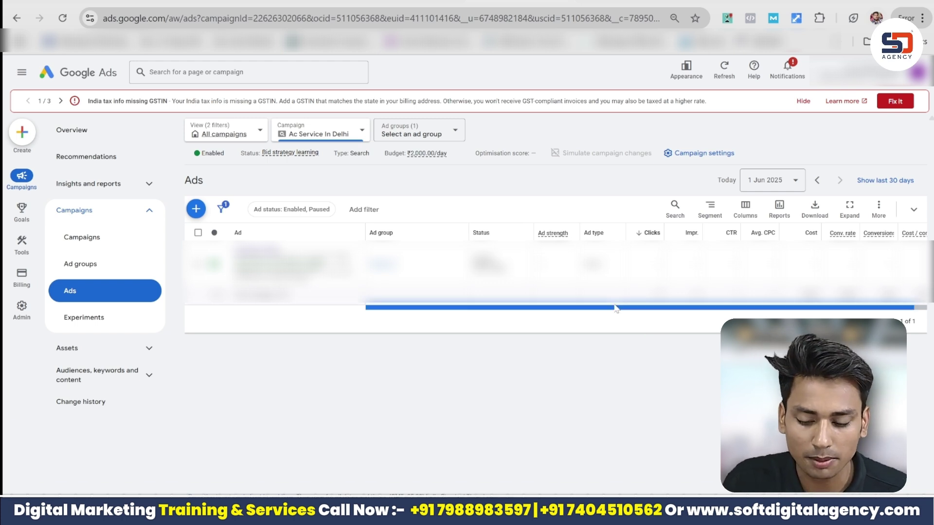
Change the match type of all keywords in Ad group 1 to Phrase match and apply it.
click(83, 271)
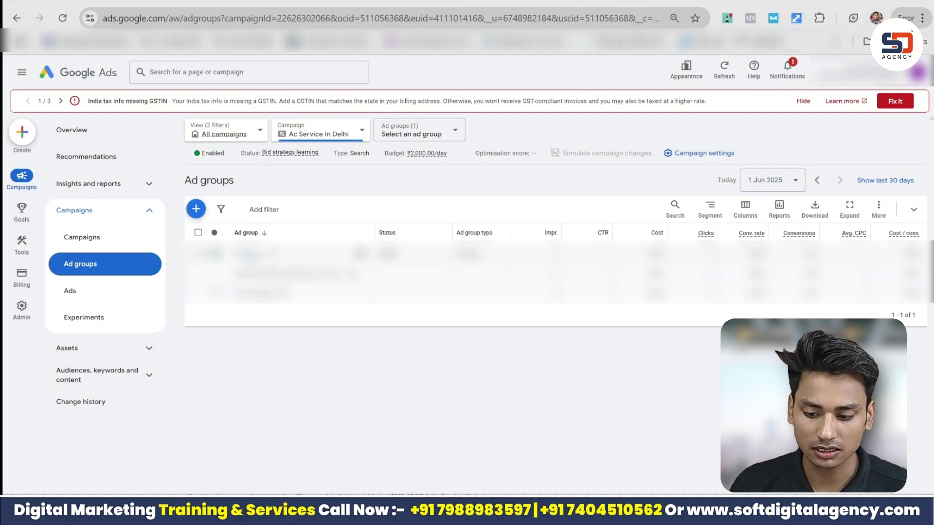
click(248, 254)
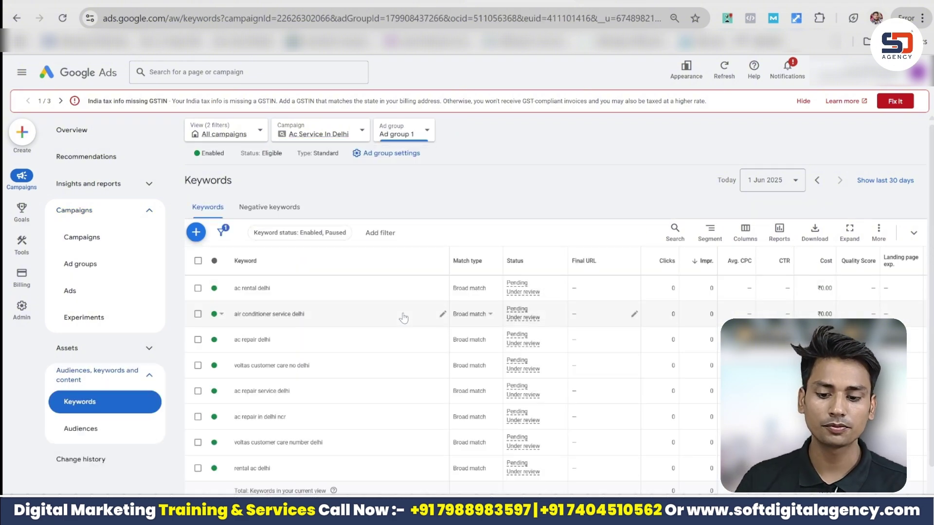
click(198, 260)
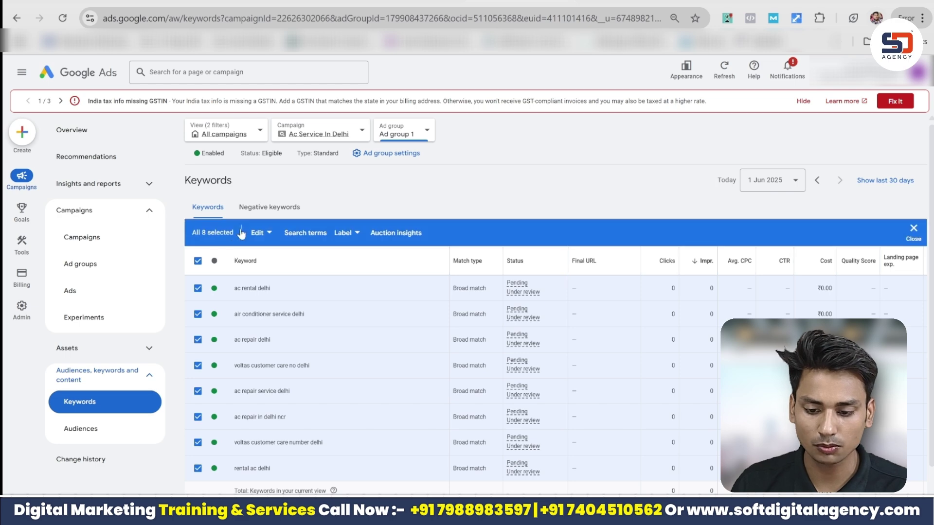
click(258, 233)
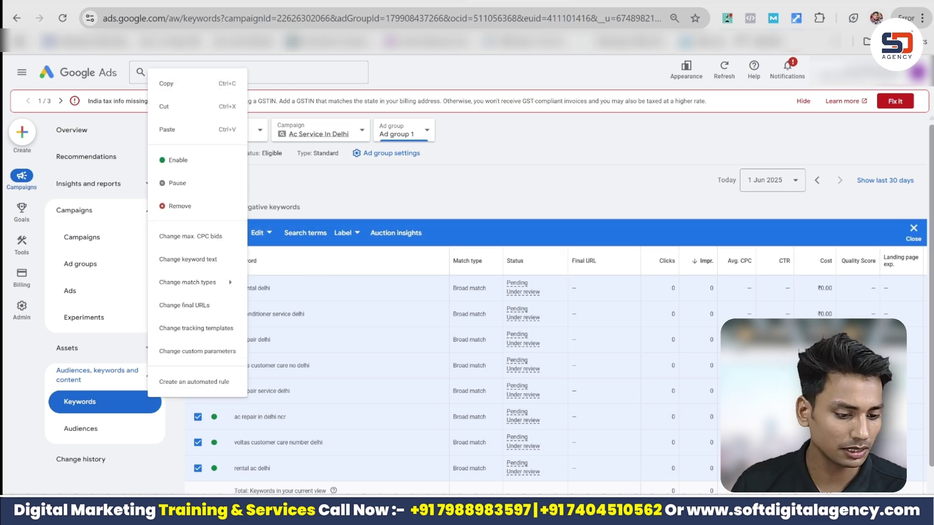
scroll(555, 292, down, 2)
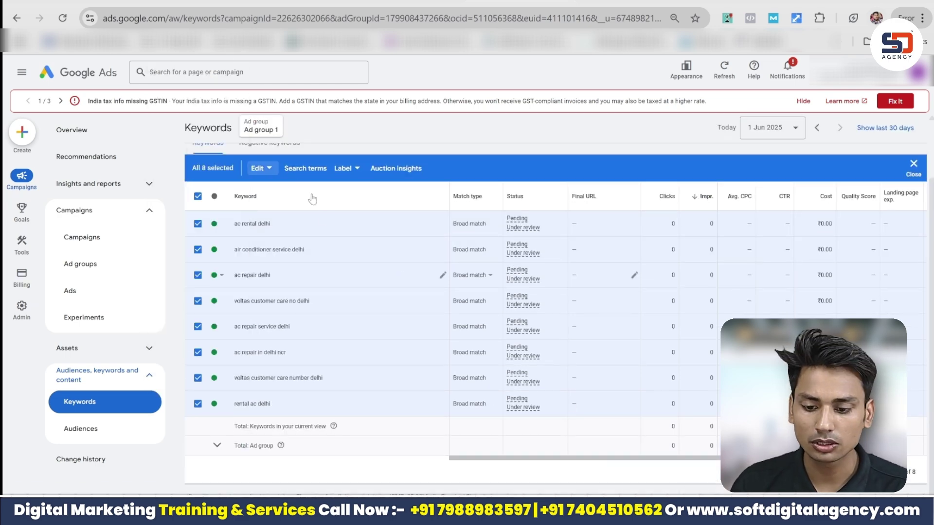
click(267, 170)
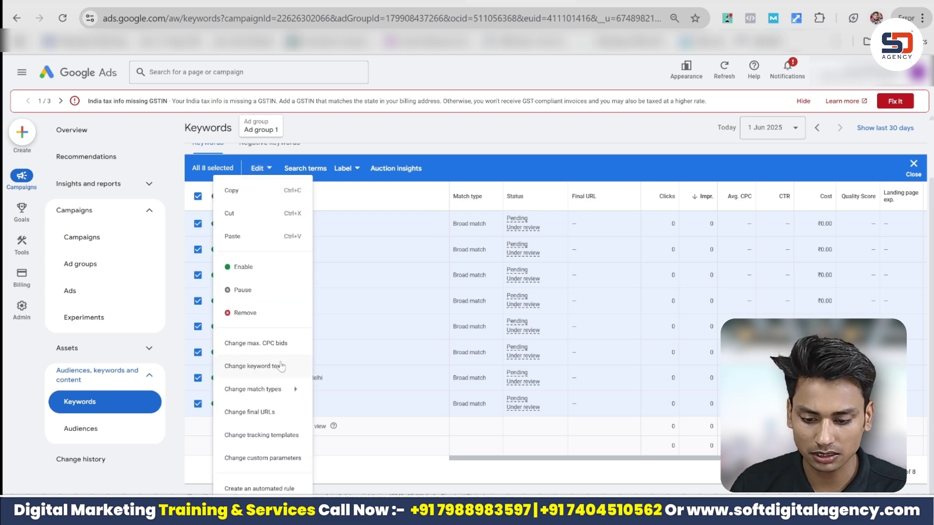
mouse_move(287, 389)
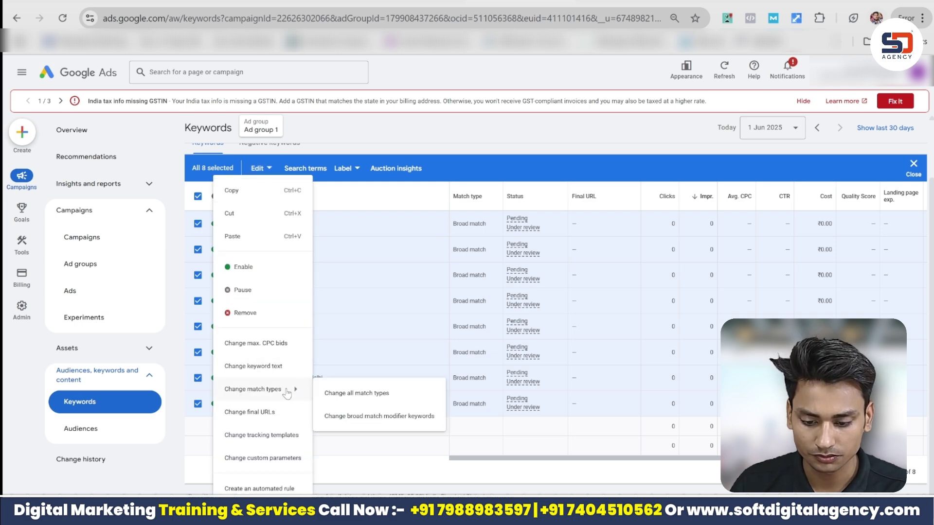
click(354, 395)
click(229, 265)
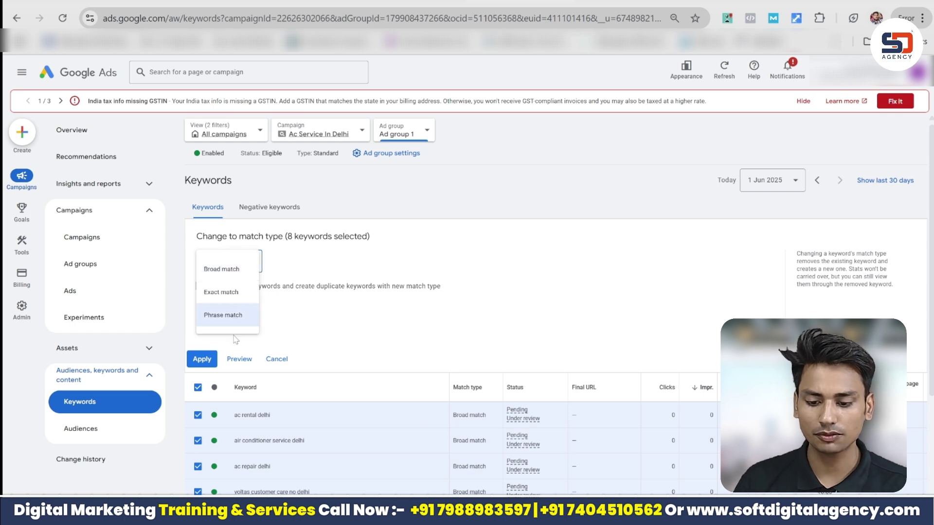
click(235, 316)
click(201, 359)
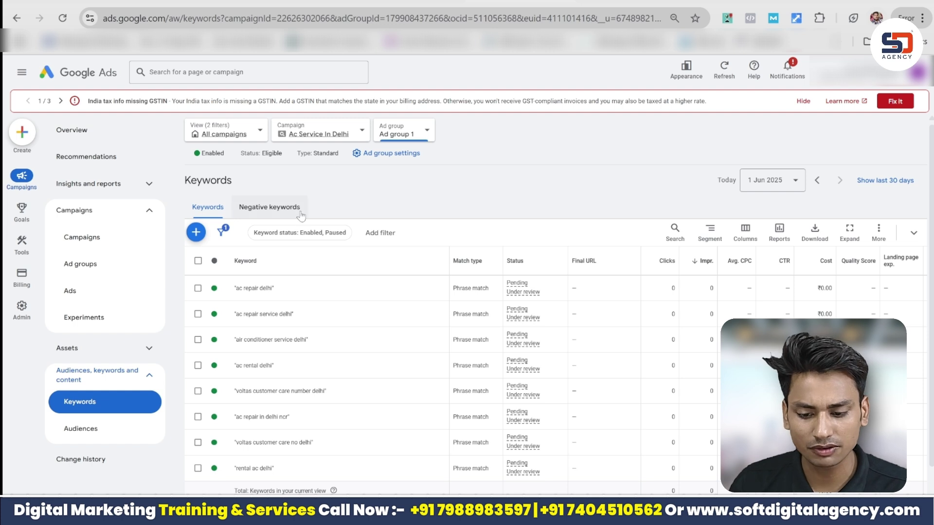
Add "Ac service job" and "Ac service hiring" as negative keywords to Ad group 1 and save them.
click(269, 207)
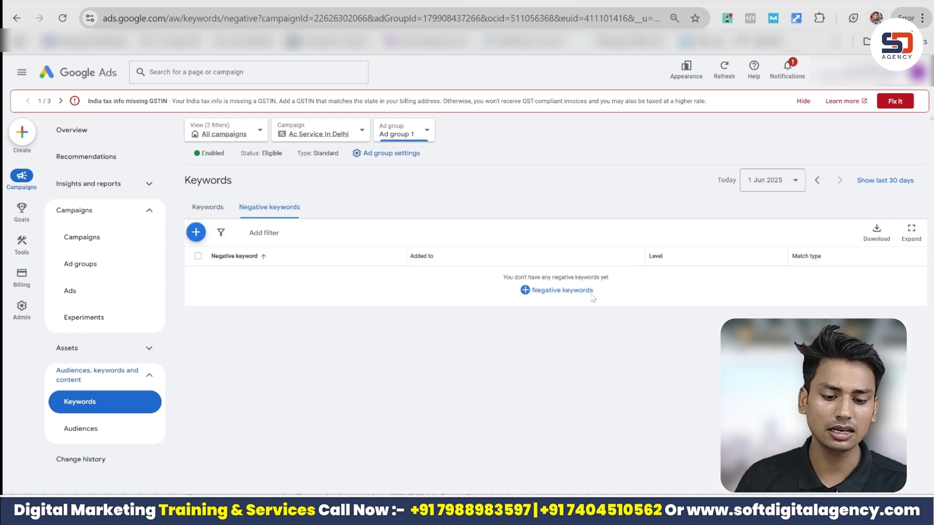
click(554, 290)
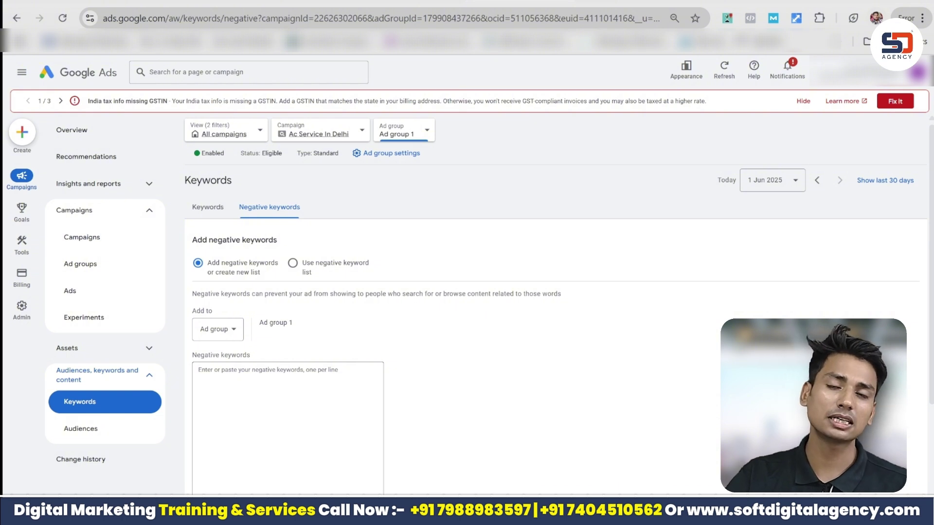
click(198, 370)
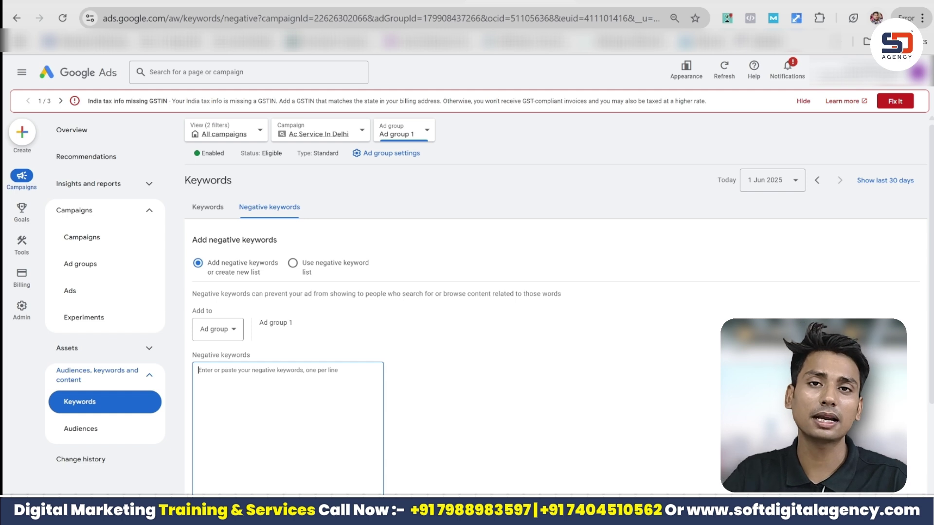
text(Ad)
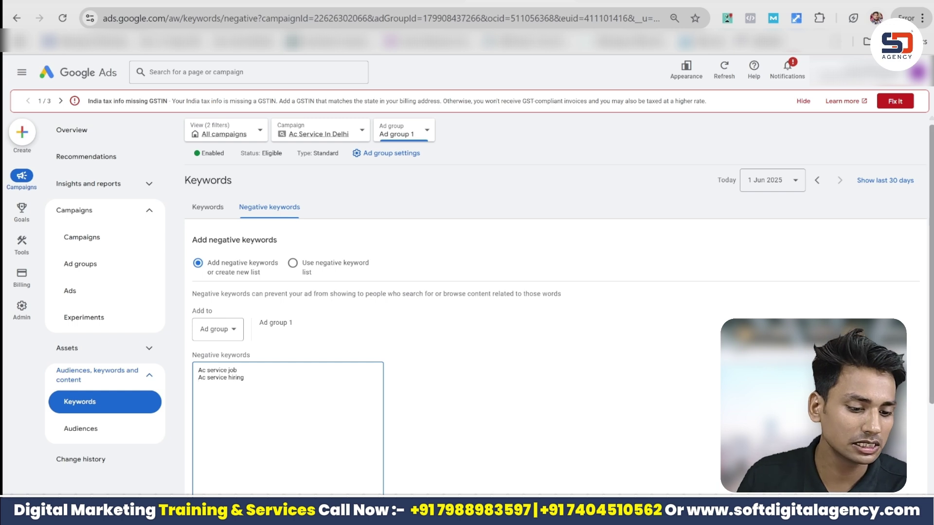
scroll(738, 311, down, 4)
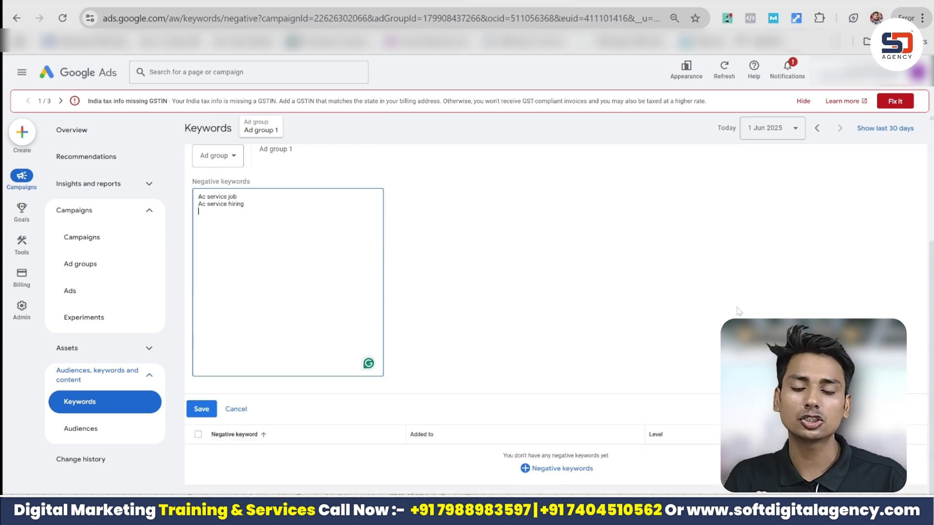
click(201, 408)
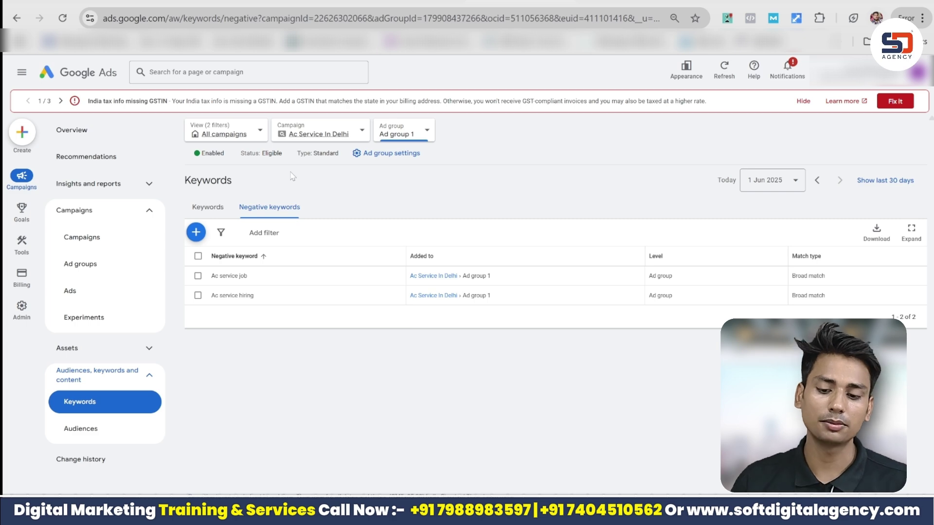
Find the Devices report by searching for "Dev" and set the Computers bid adjustment to Decrease 100%.
click(218, 81)
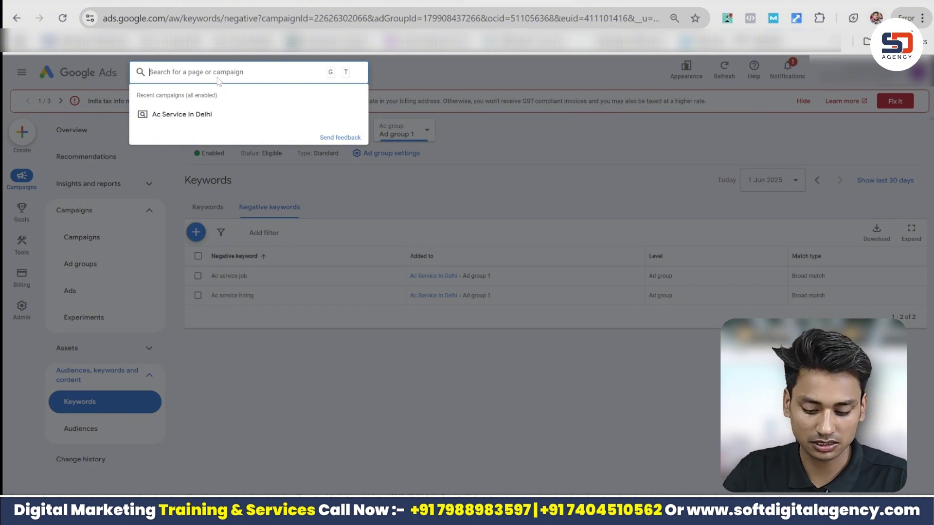
text(Dev)
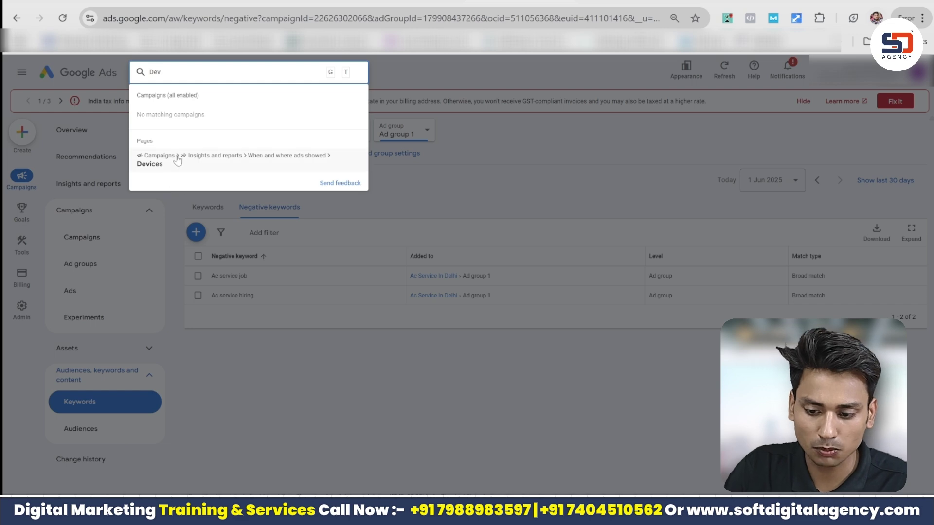
click(177, 160)
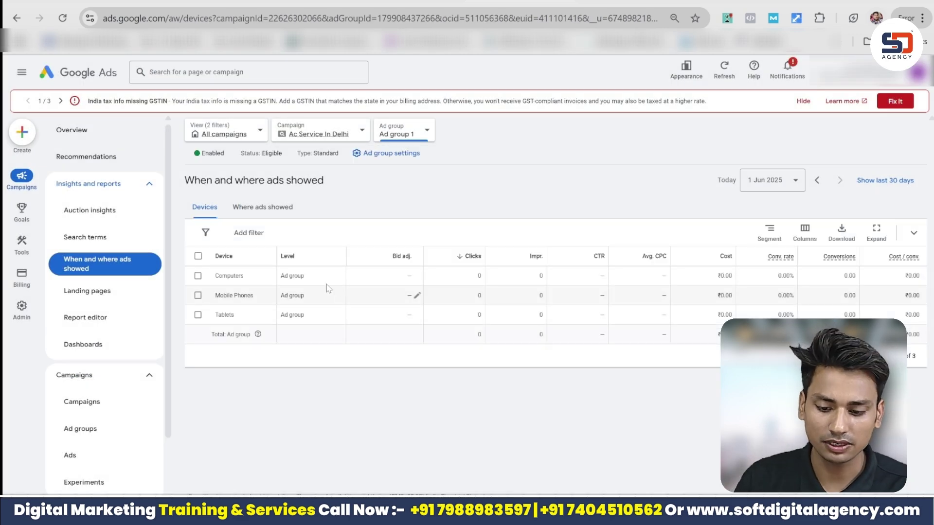
click(417, 275)
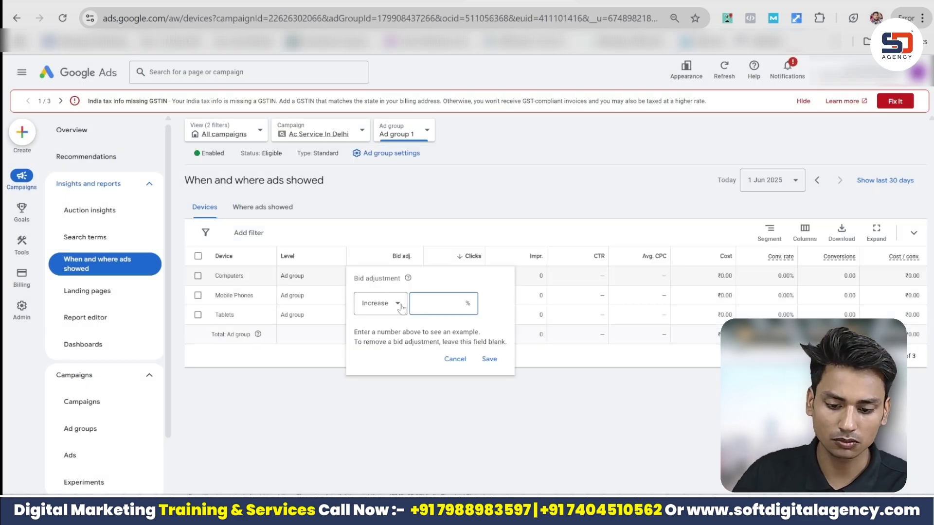
click(401, 305)
click(396, 335)
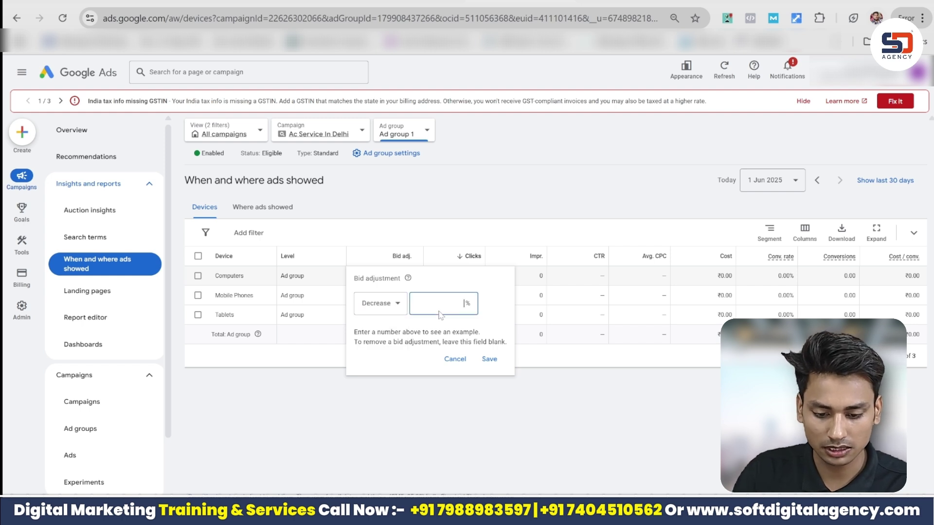
text(100)
click(488, 359)
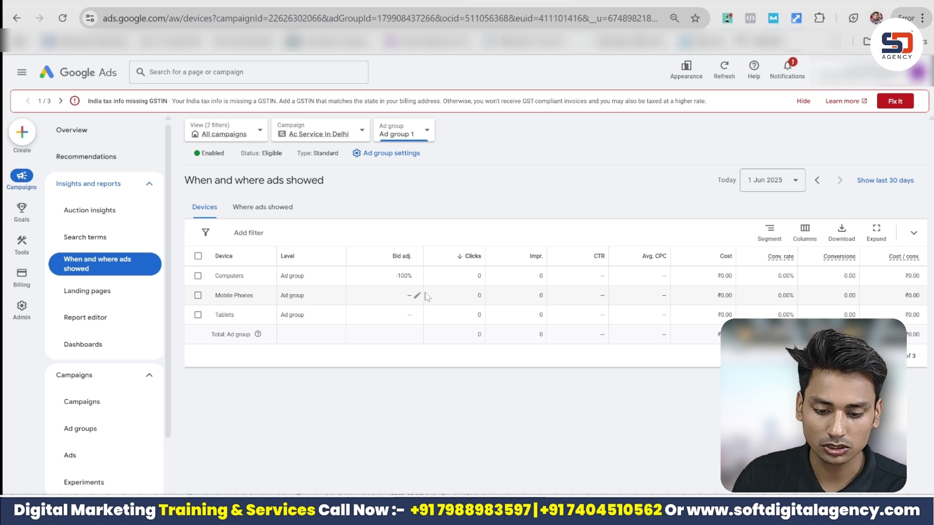
Set the Mobile Phones bid adjustment to Increase 20% and save it.
click(416, 295)
click(439, 329)
text(20)
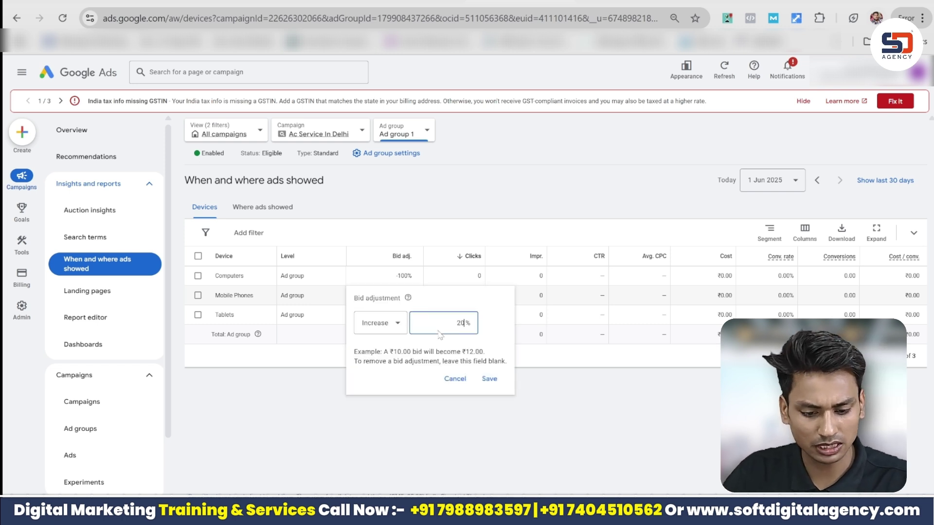
click(485, 377)
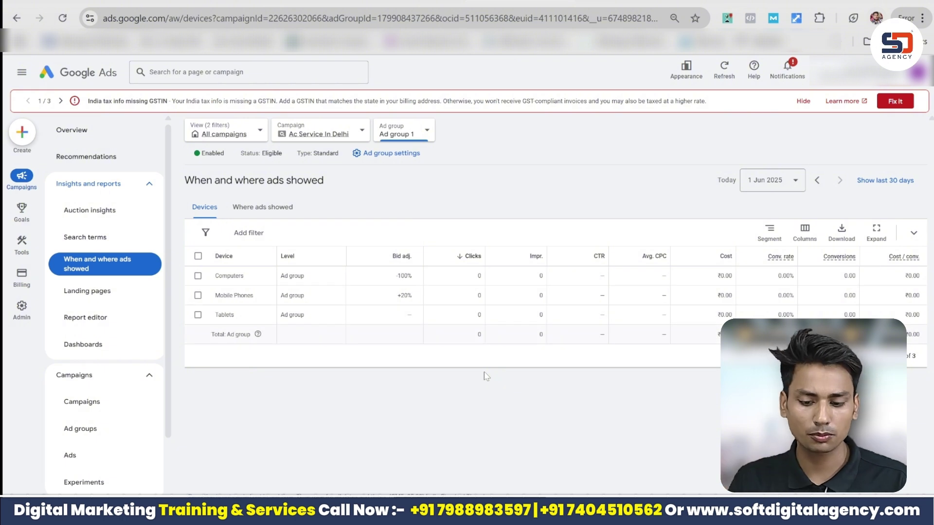
Set the Tablets bid adjustment to Decrease 100% and save it.
click(416, 315)
click(380, 343)
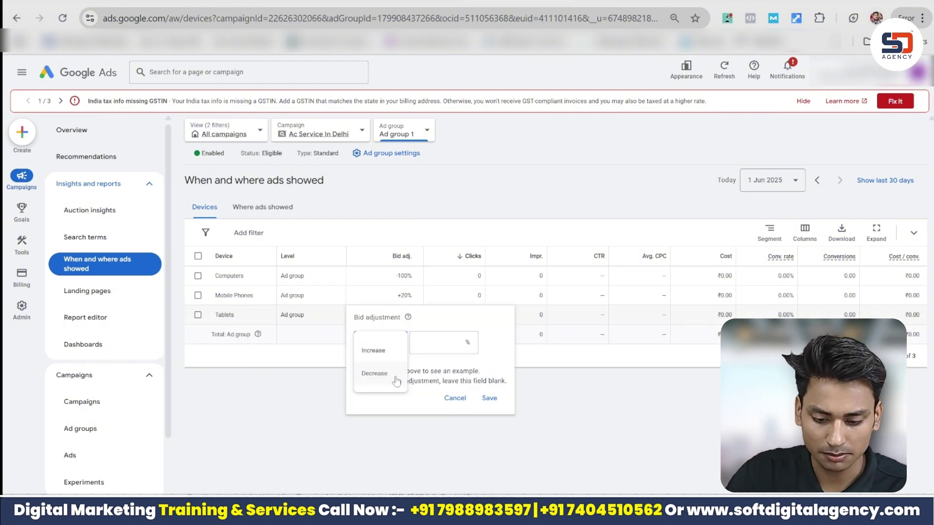
click(375, 375)
text(2)
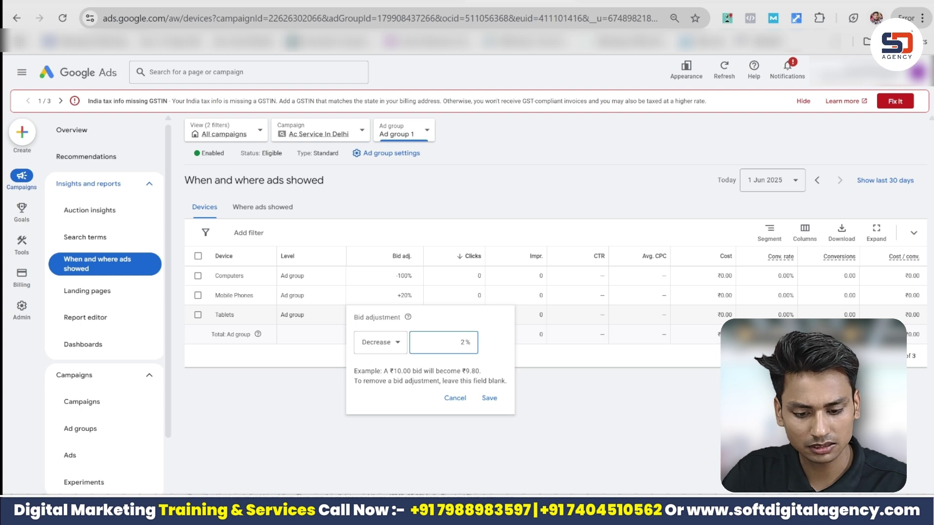
key(BackSpace)
text(100)
click(489, 398)
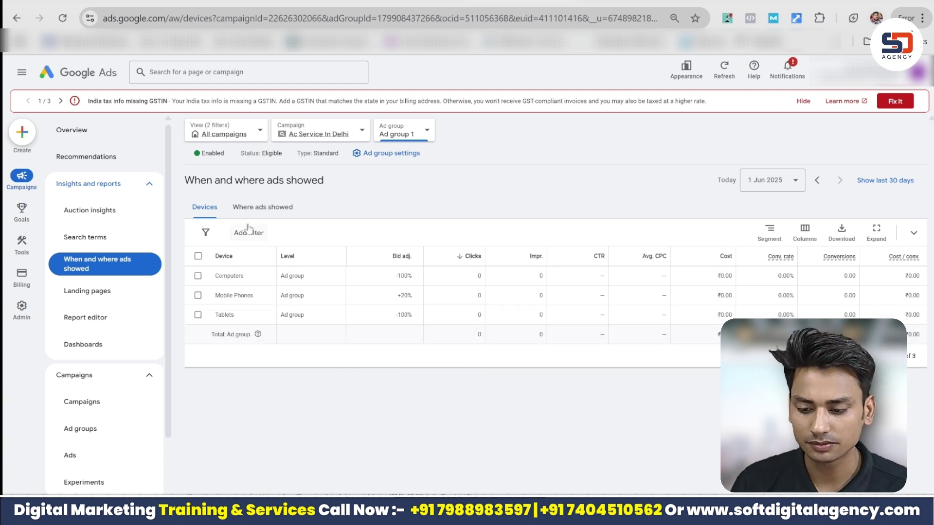
Review the Call reporting options in the account settings and close the section.
mouse_move(21, 314)
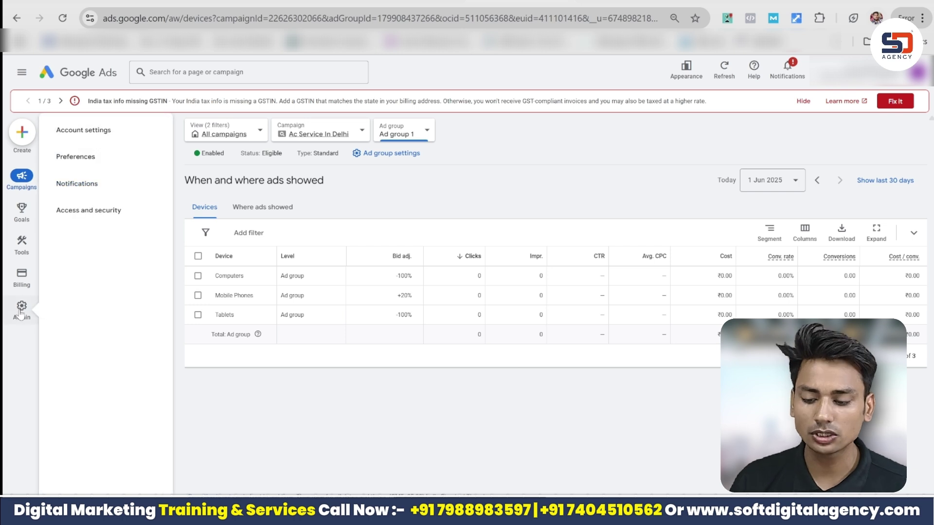
click(100, 139)
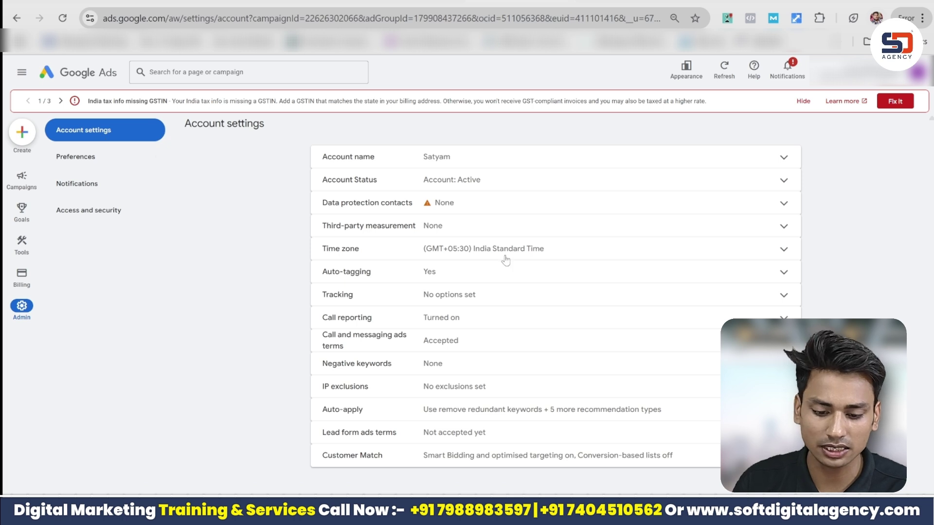
click(435, 316)
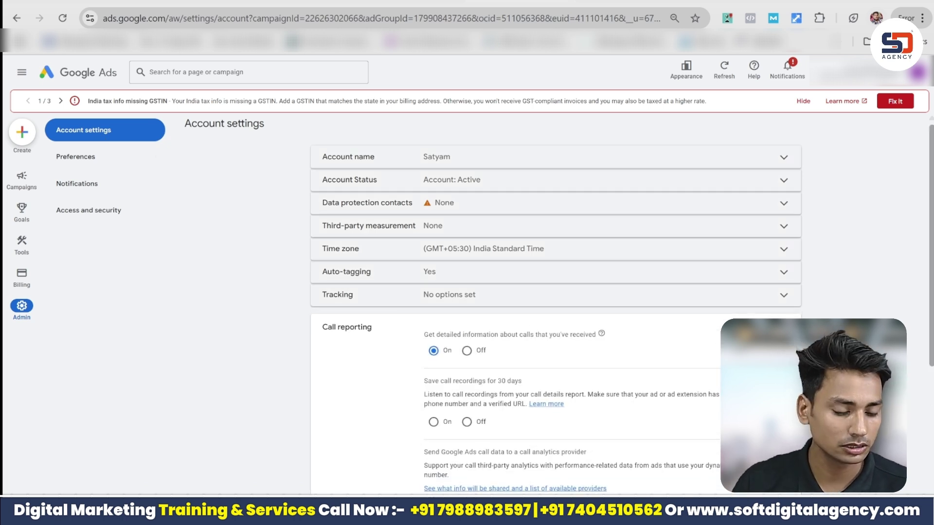
scroll(861, 313, down, 5)
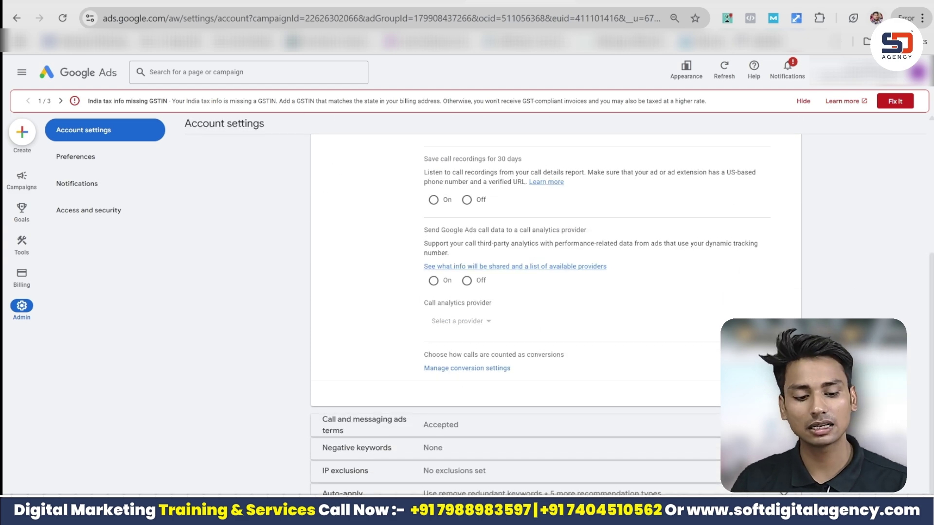
click(749, 394)
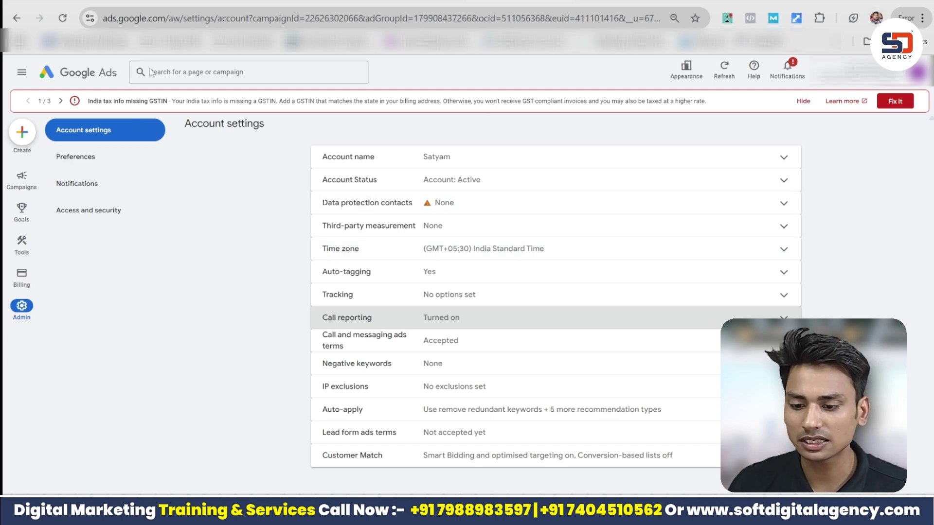
Return to the campaign overview, switch the view to All campaigns and open the Advanced bid adjustments.
mouse_move(22, 179)
click(74, 132)
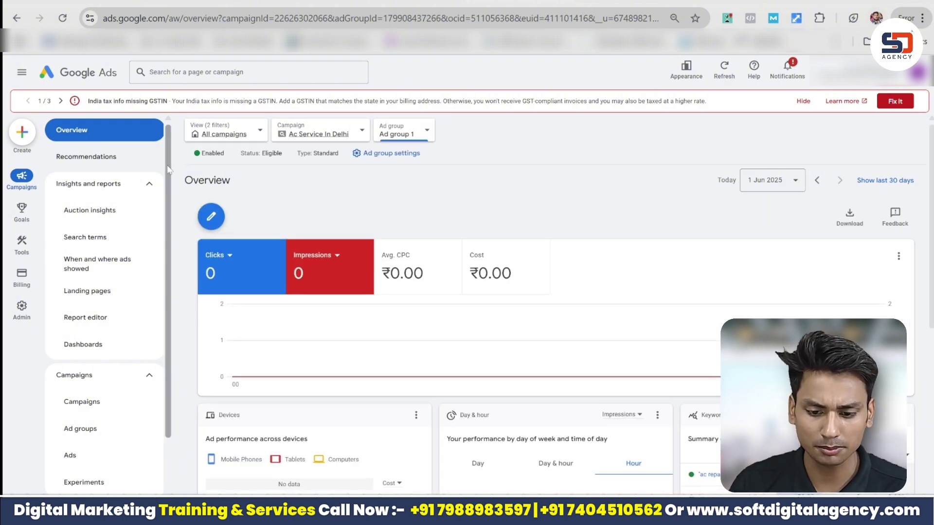
click(228, 135)
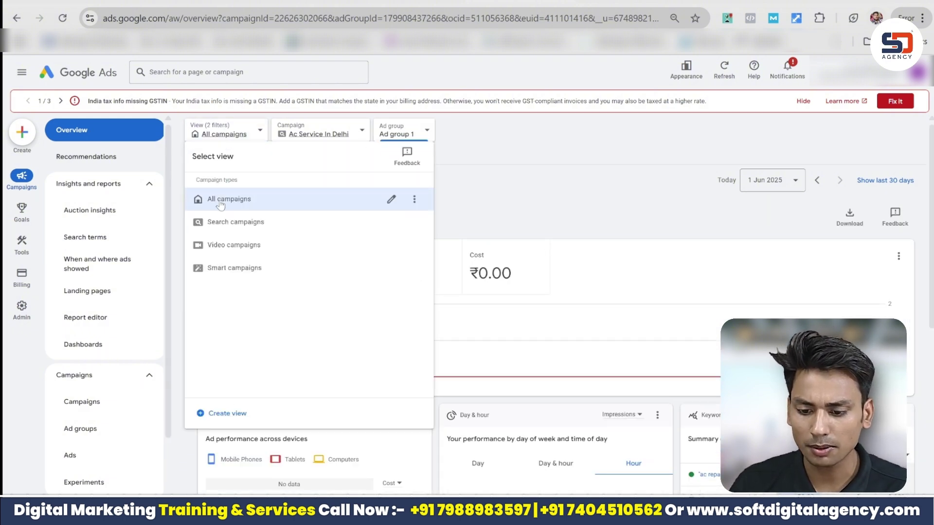
click(220, 202)
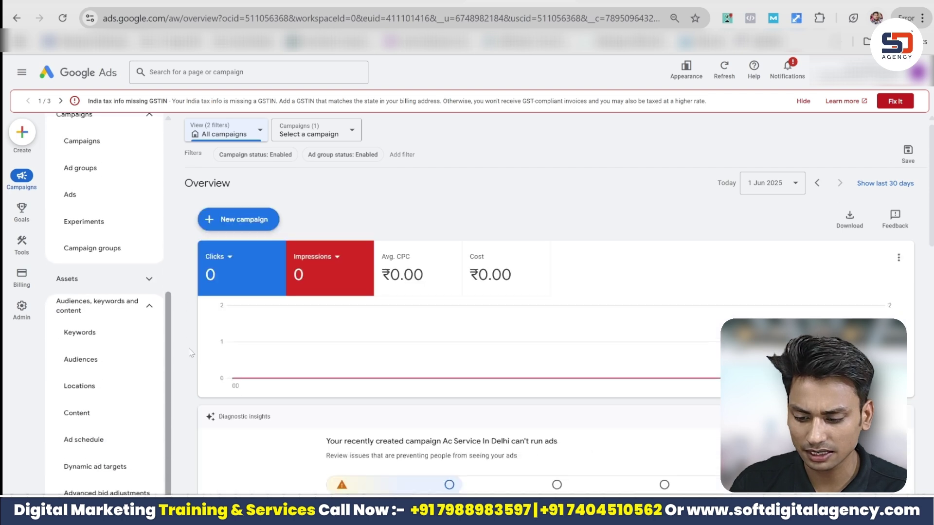
click(141, 487)
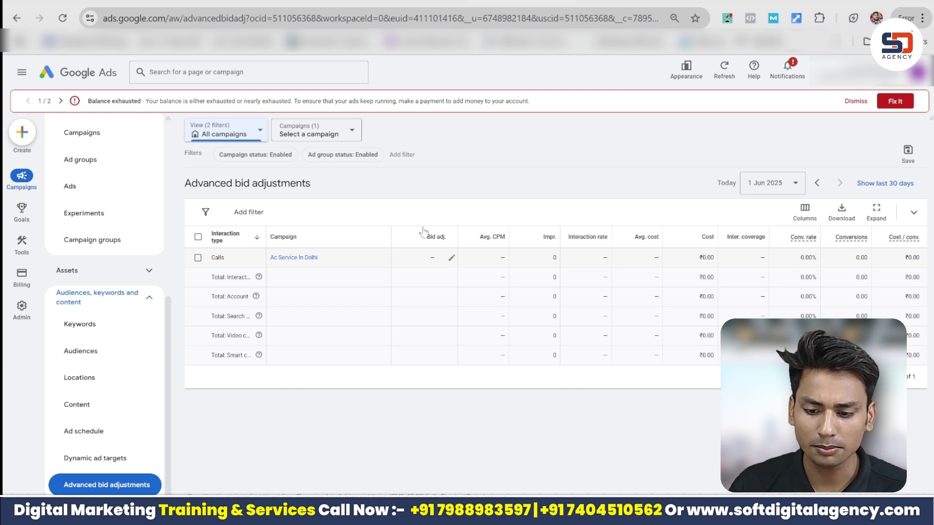
Limit the view to the Ac Service In Delhi campaign and set its Calls bid adjustment to Increase 20%.
click(249, 134)
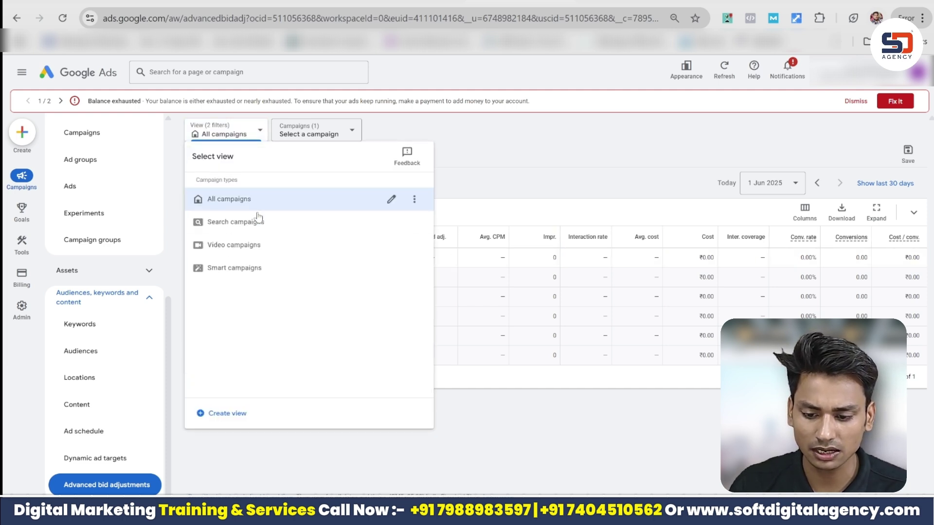
click(317, 129)
click(428, 223)
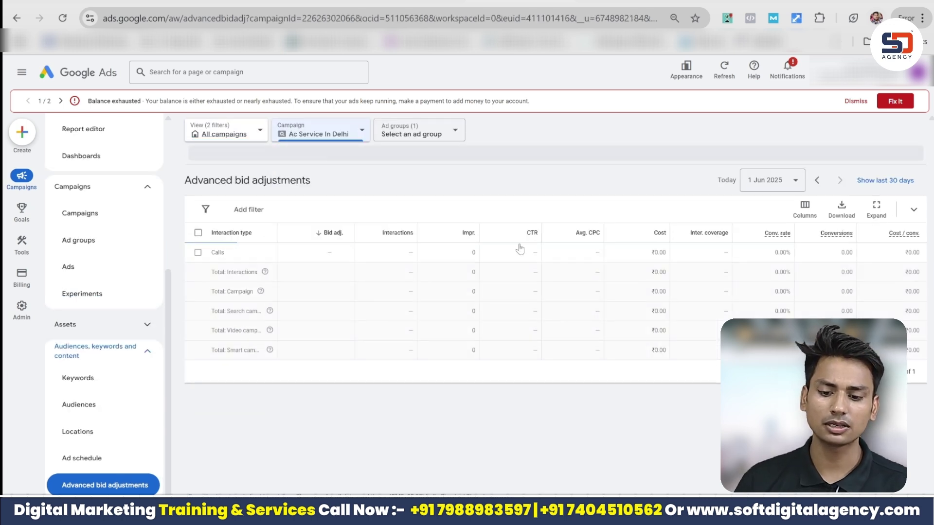
click(348, 254)
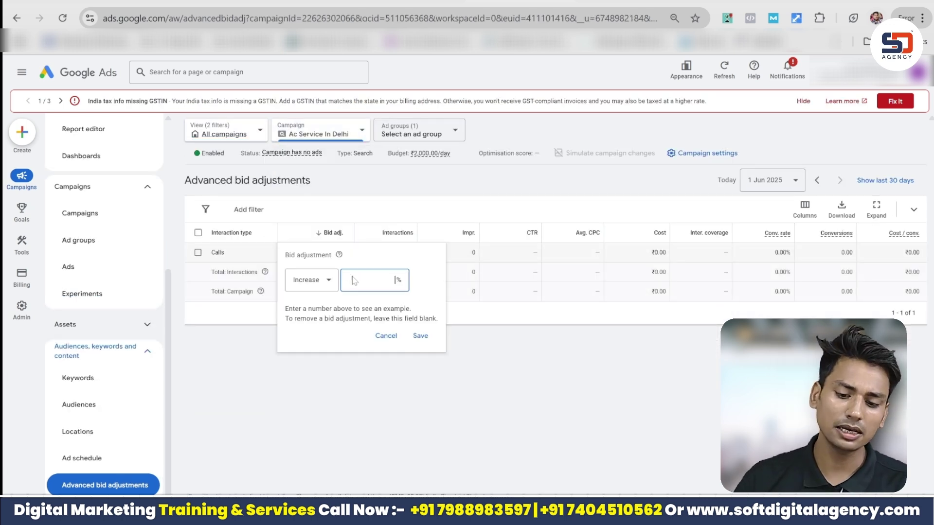
text(20)
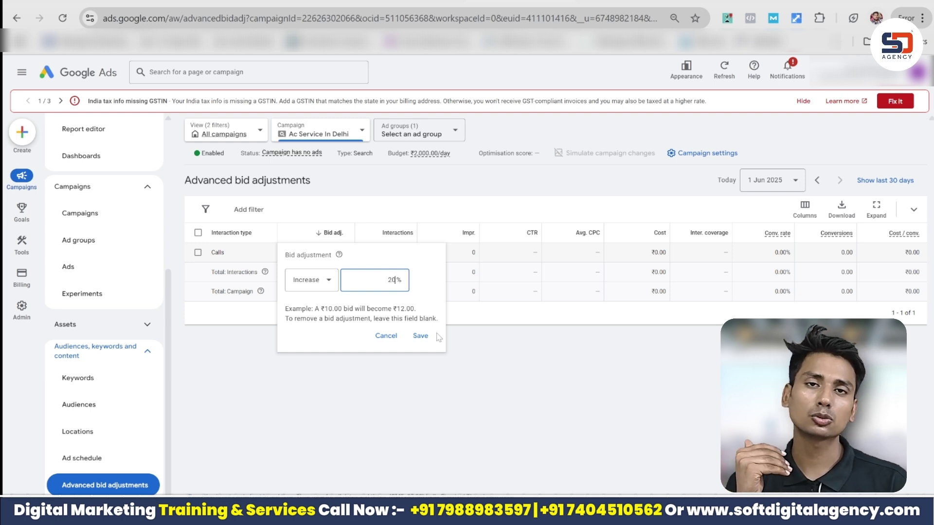
click(421, 336)
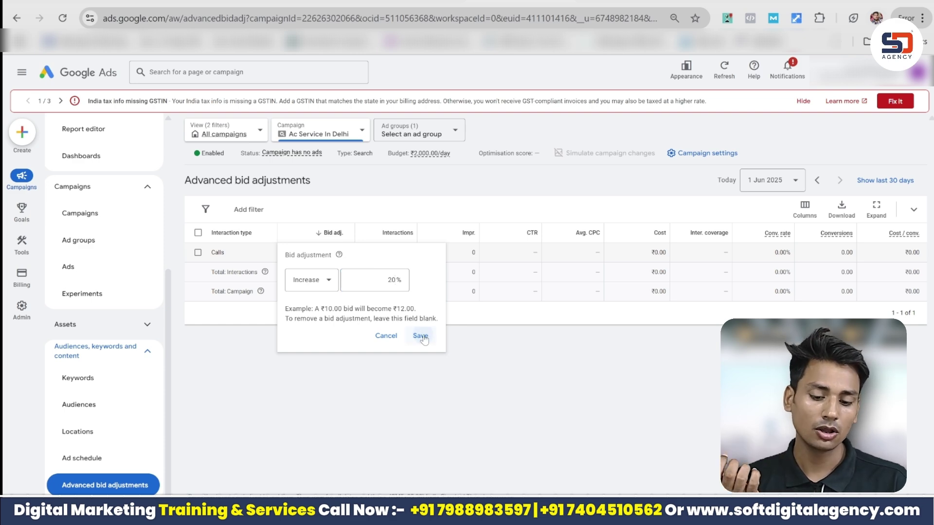